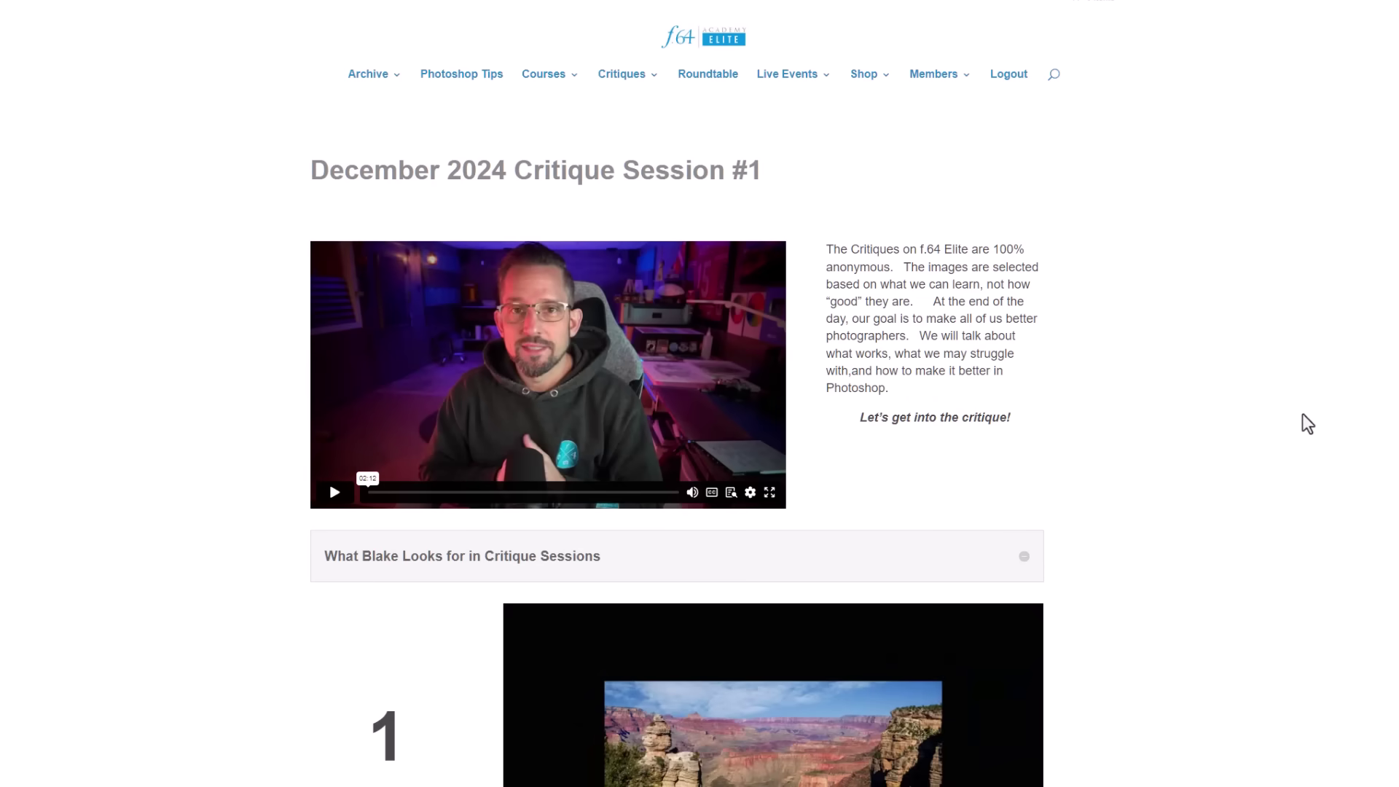
- Scroll down the December 2024 Critique Session #1 page to reach videos 9 and 10
{"action": "scroll", "coordinate": [1304, 419], "scroll_direction": "down", "scroll_amount": 5}
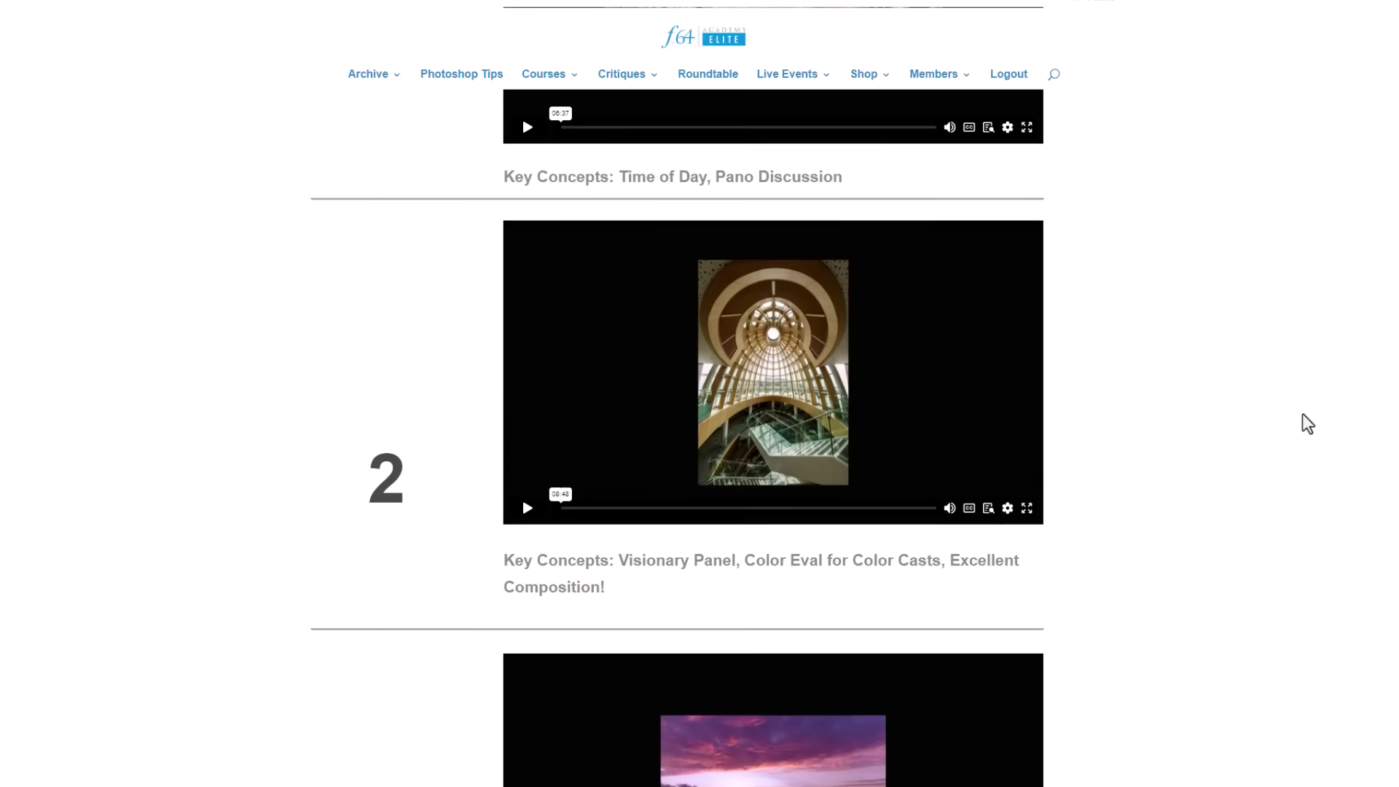
{"action": "scroll", "coordinate": [1301, 414], "scroll_direction": "down", "scroll_amount": 20}
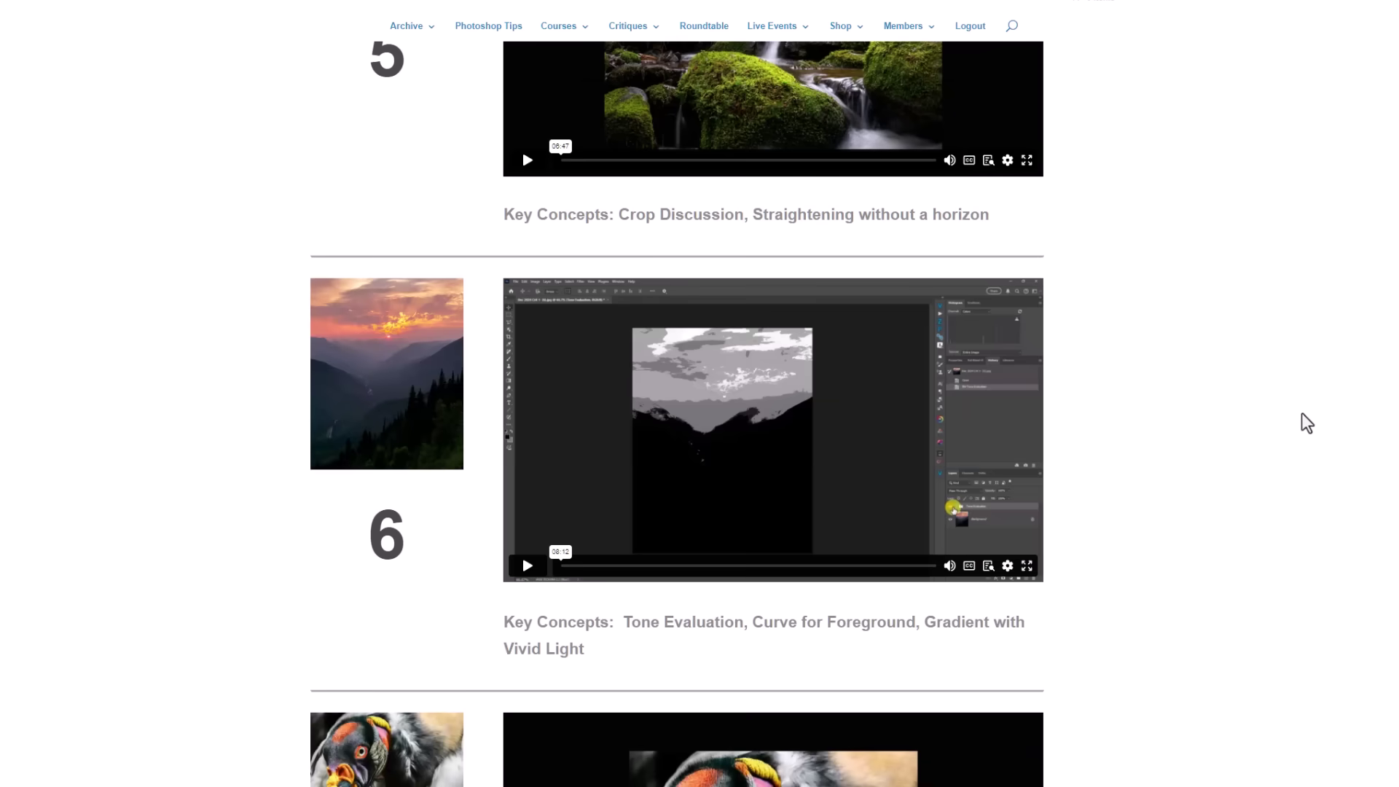
{"action": "scroll", "coordinate": [1303, 414], "scroll_direction": "down", "scroll_amount": 10}
{"action": "scroll", "coordinate": [1301, 413], "scroll_direction": "down", "scroll_amount": 20}
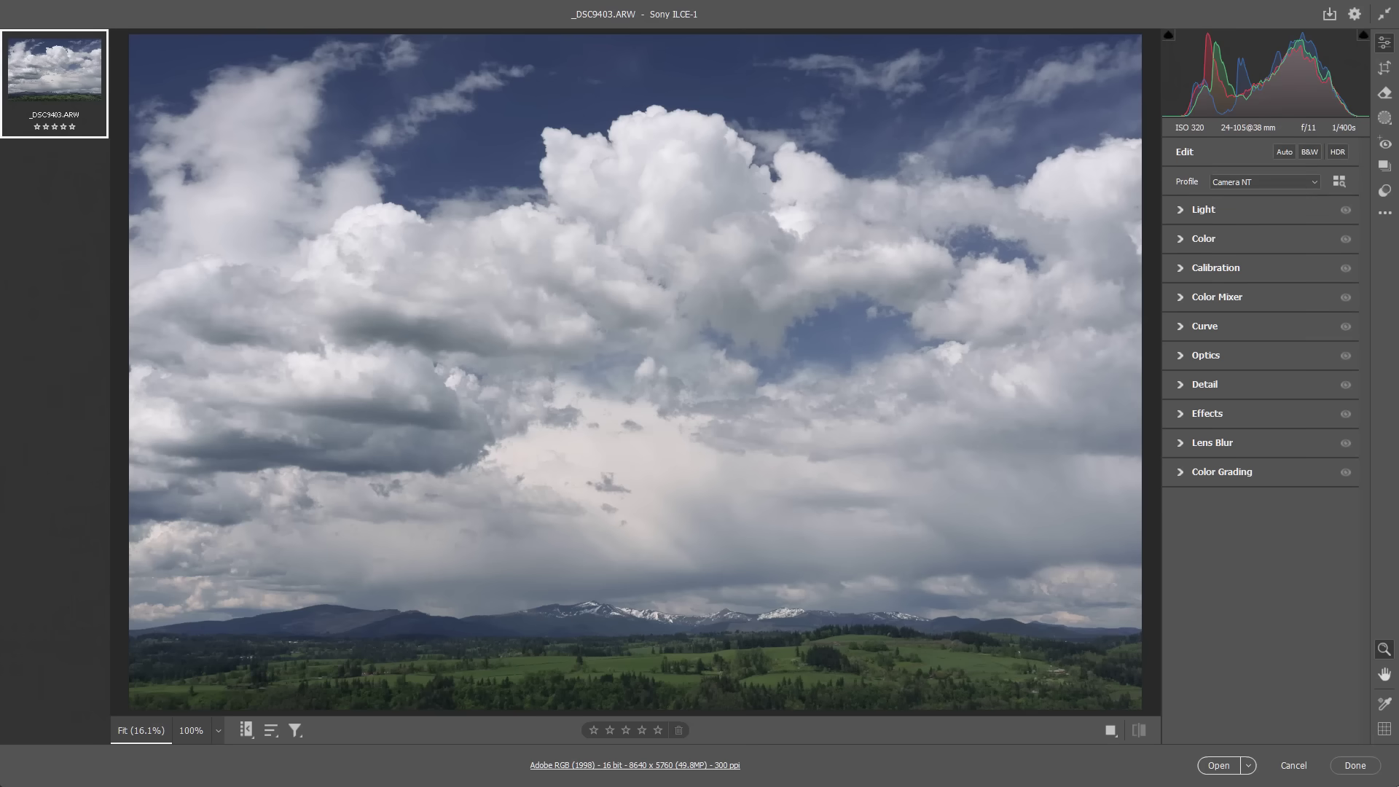
- Look through the Light, Color and Effects panels, then apply Auto tone and colour correction
{"action": "left_click", "coordinate": [1180, 416]}
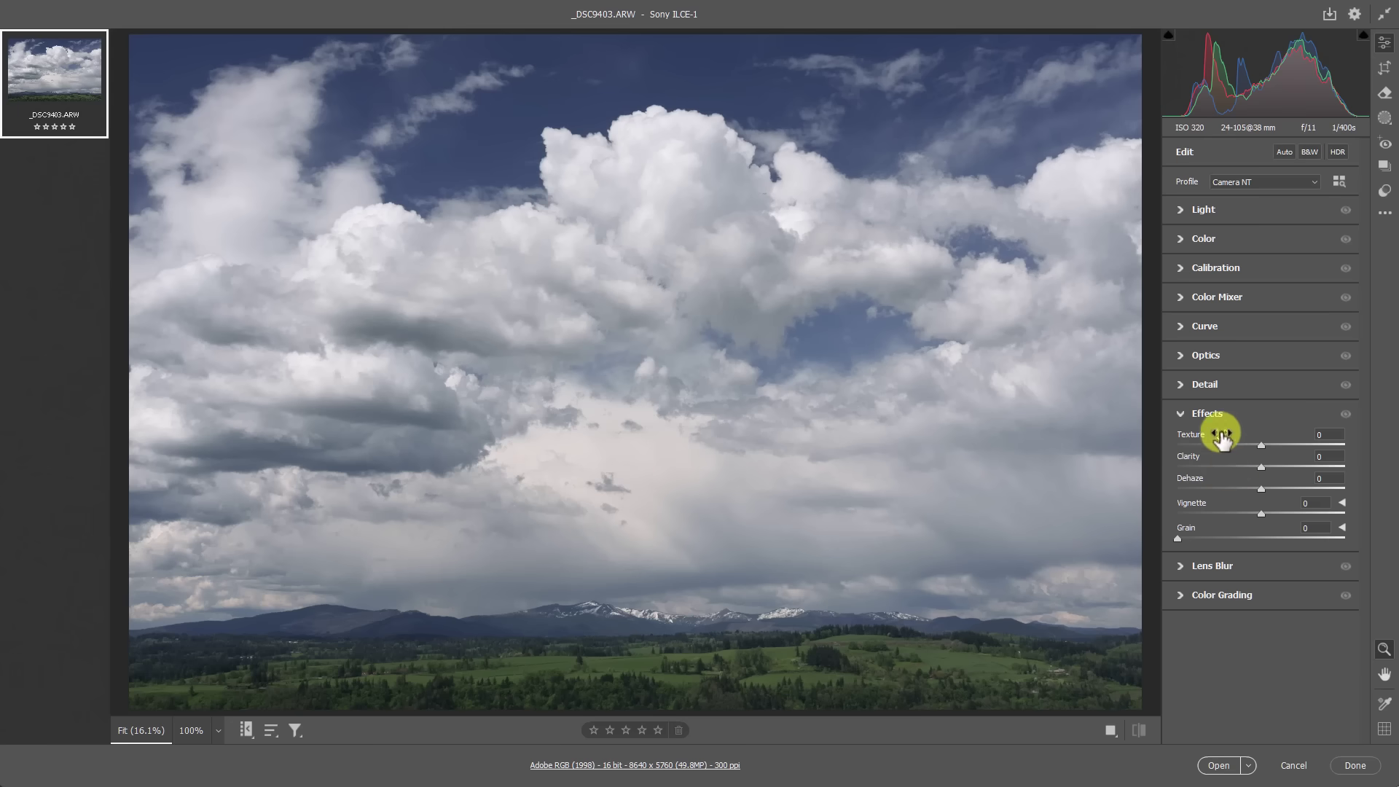
{"action": "left_click", "coordinate": [1182, 209]}
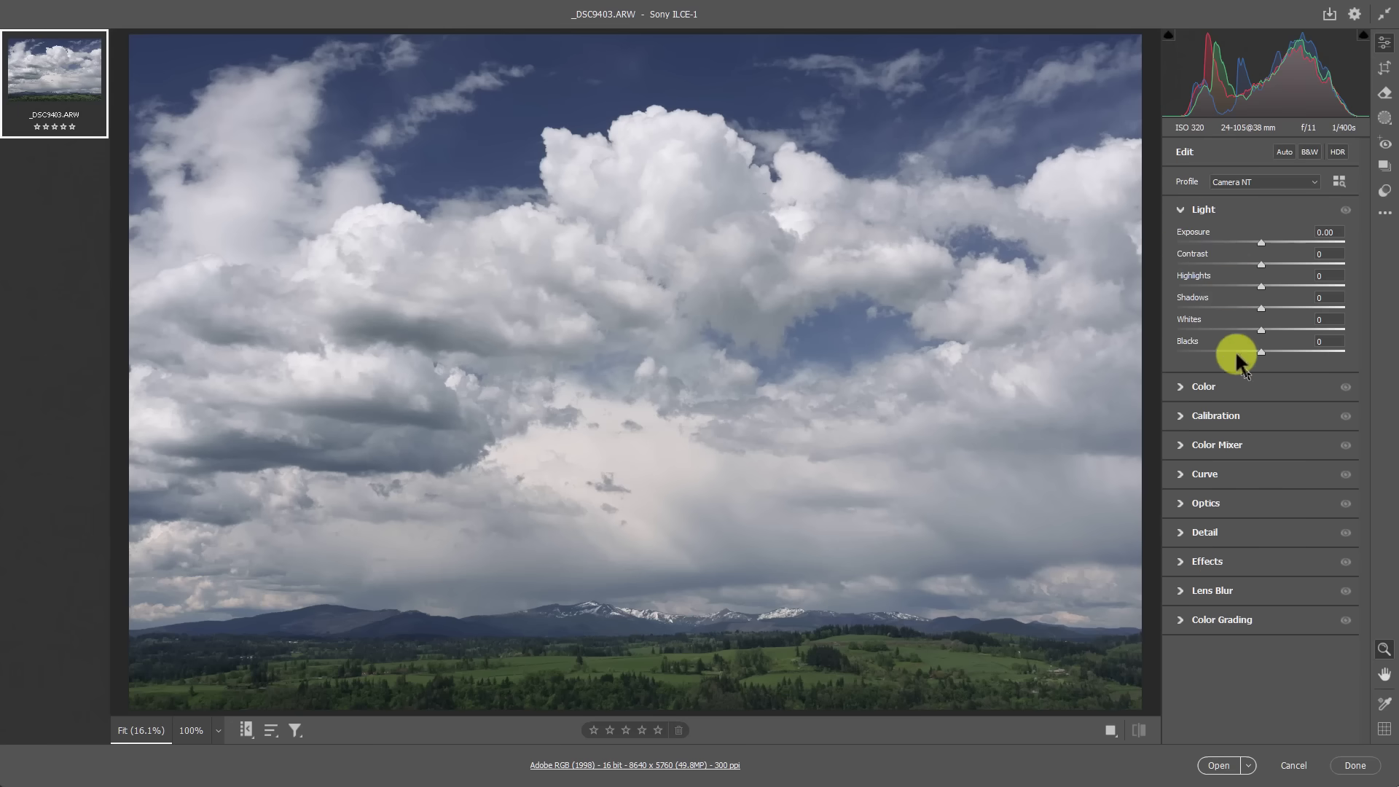
{"action": "left_click", "coordinate": [1222, 386]}
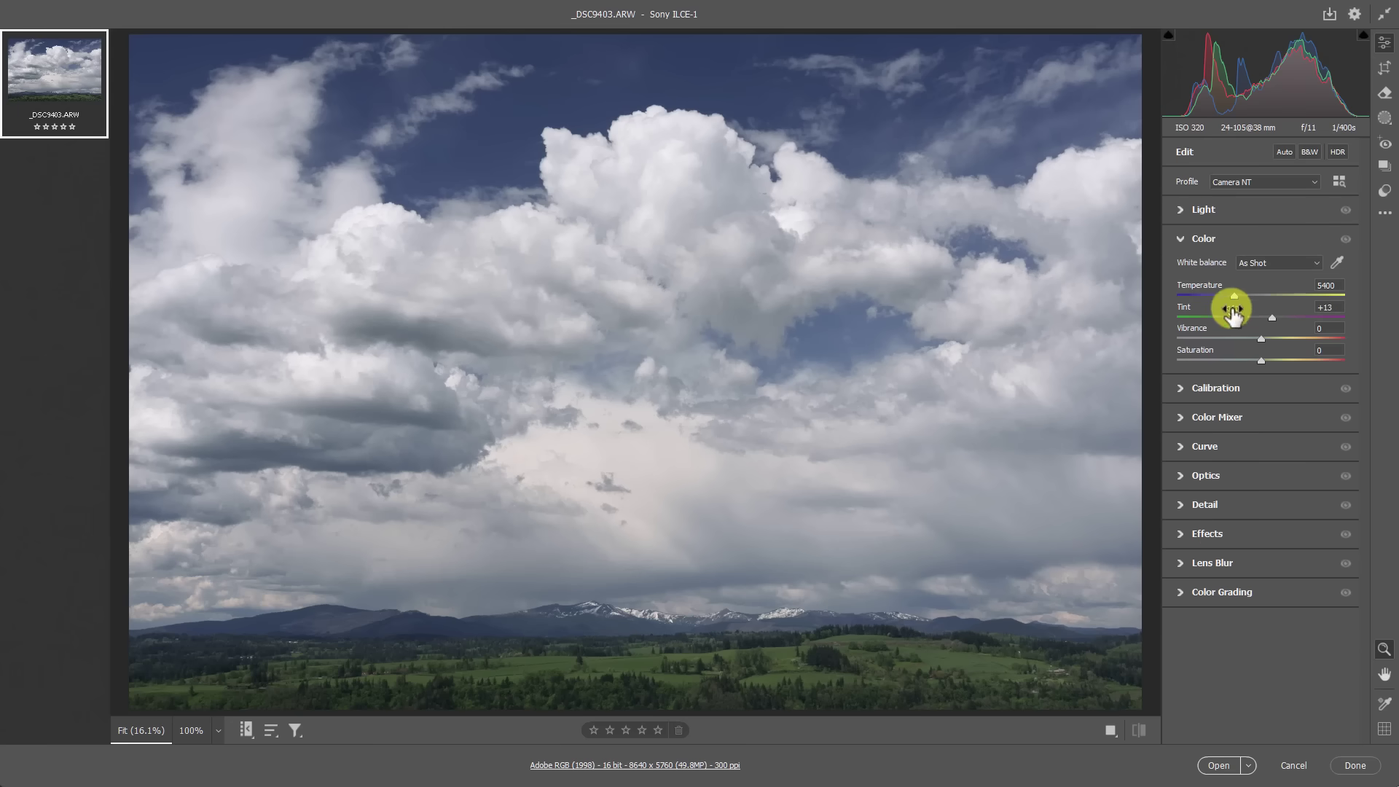
{"action": "left_click", "coordinate": [1183, 211]}
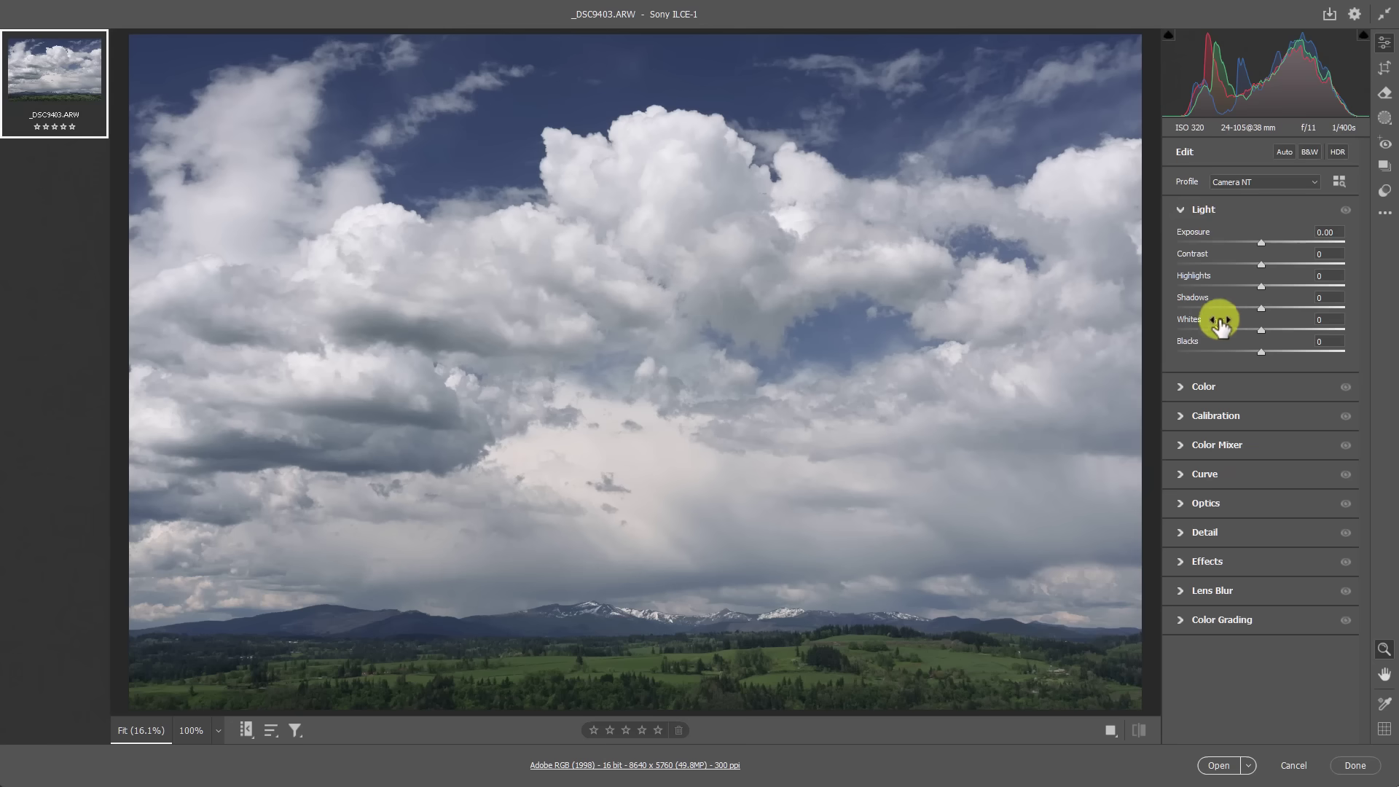
{"action": "left_click", "coordinate": [1184, 211]}
{"action": "left_click", "coordinate": [1176, 413]}
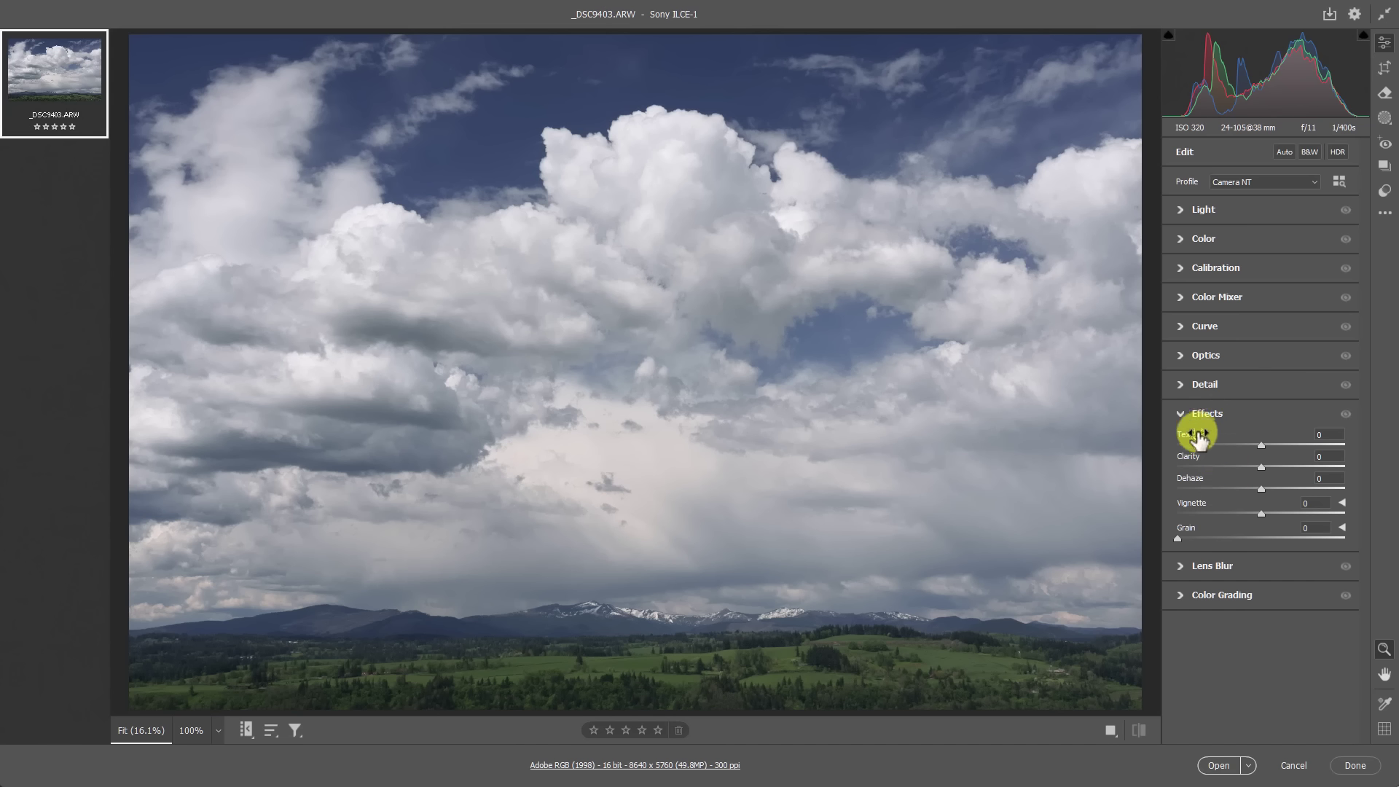
{"action": "left_click", "coordinate": [1276, 143]}
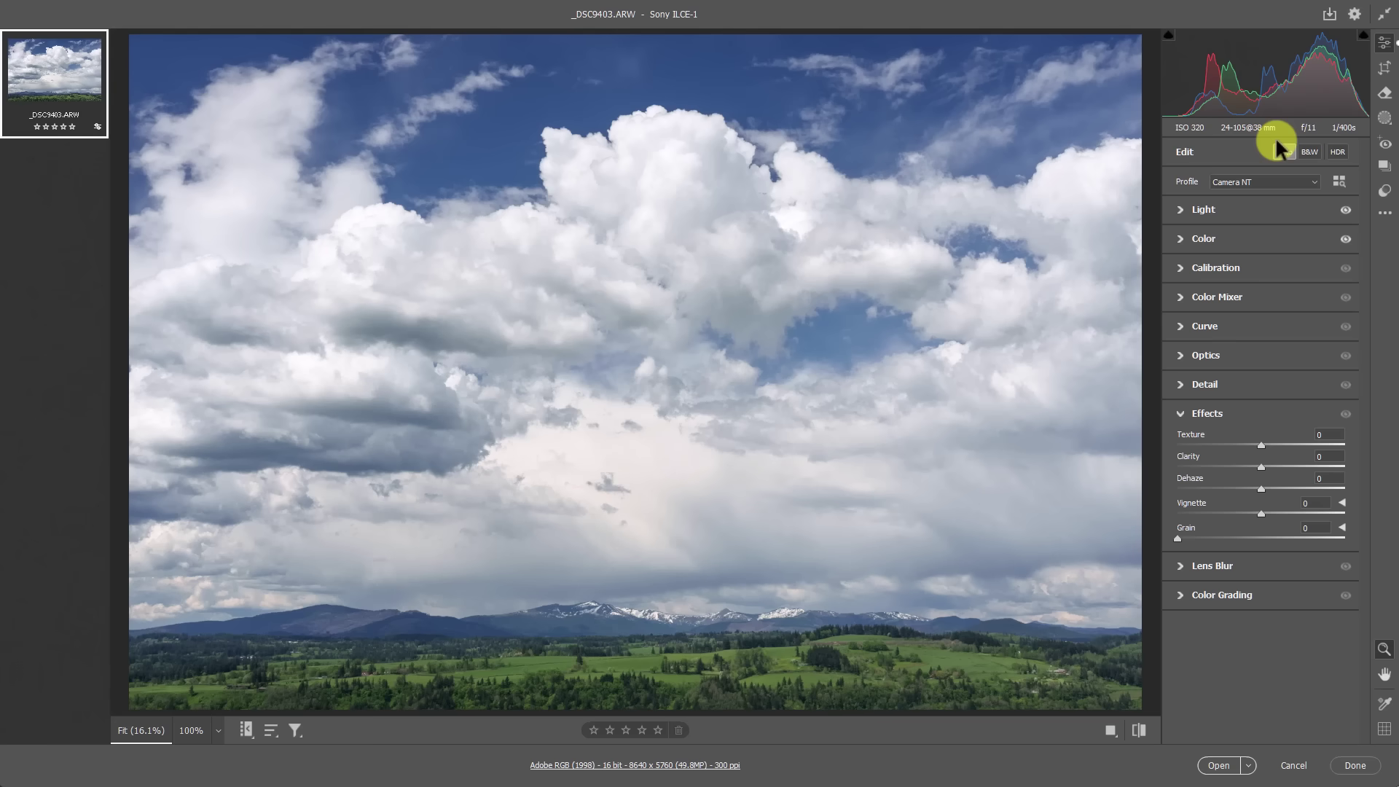
- Re-apply Auto and test Contrast, leaving Exposure +0.30 and Contrast +6, then reveal Effects
{"action": "left_click", "coordinate": [1282, 151]}
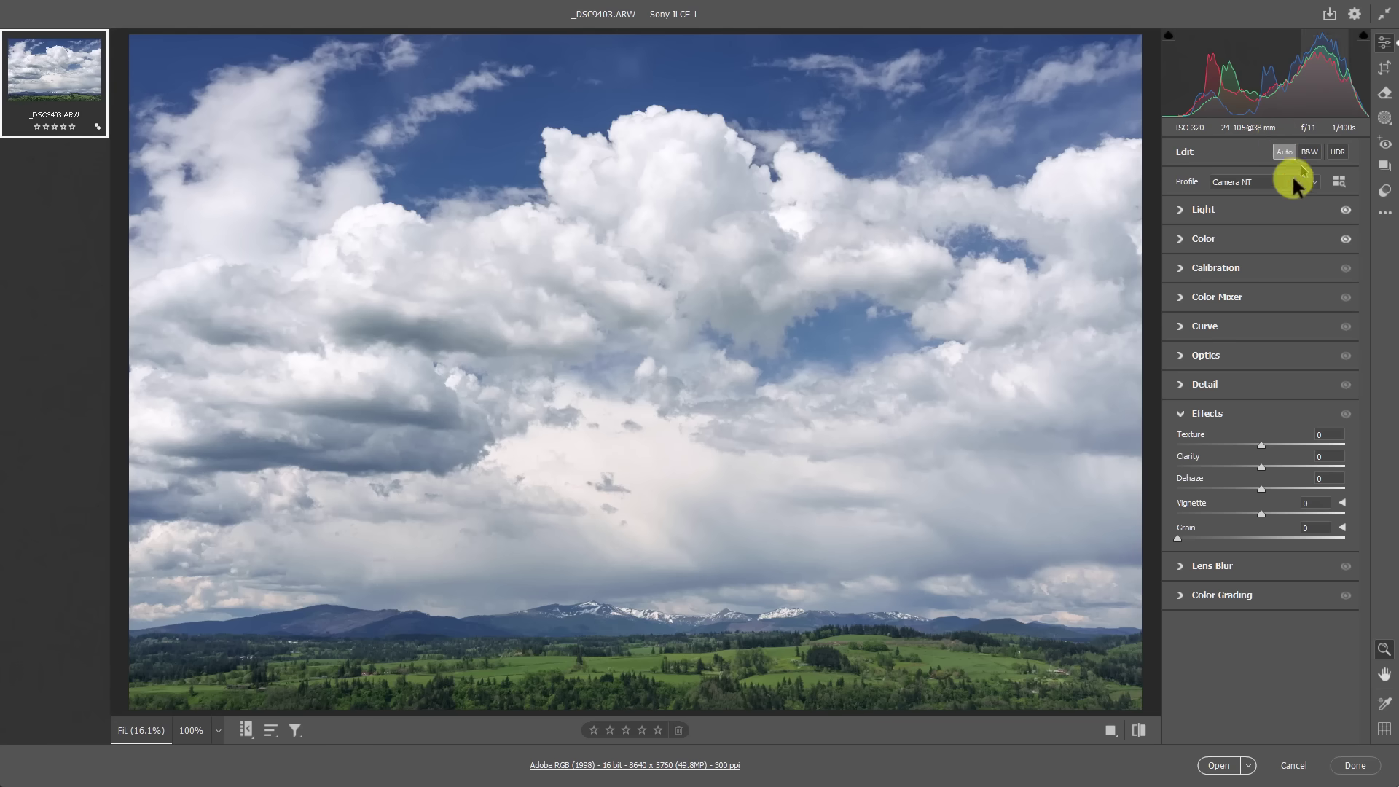
{"action": "left_click", "coordinate": [1200, 209]}
{"action": "left_click_drag", "start_coordinate": [1267, 264], "coordinate": [1266, 236]}
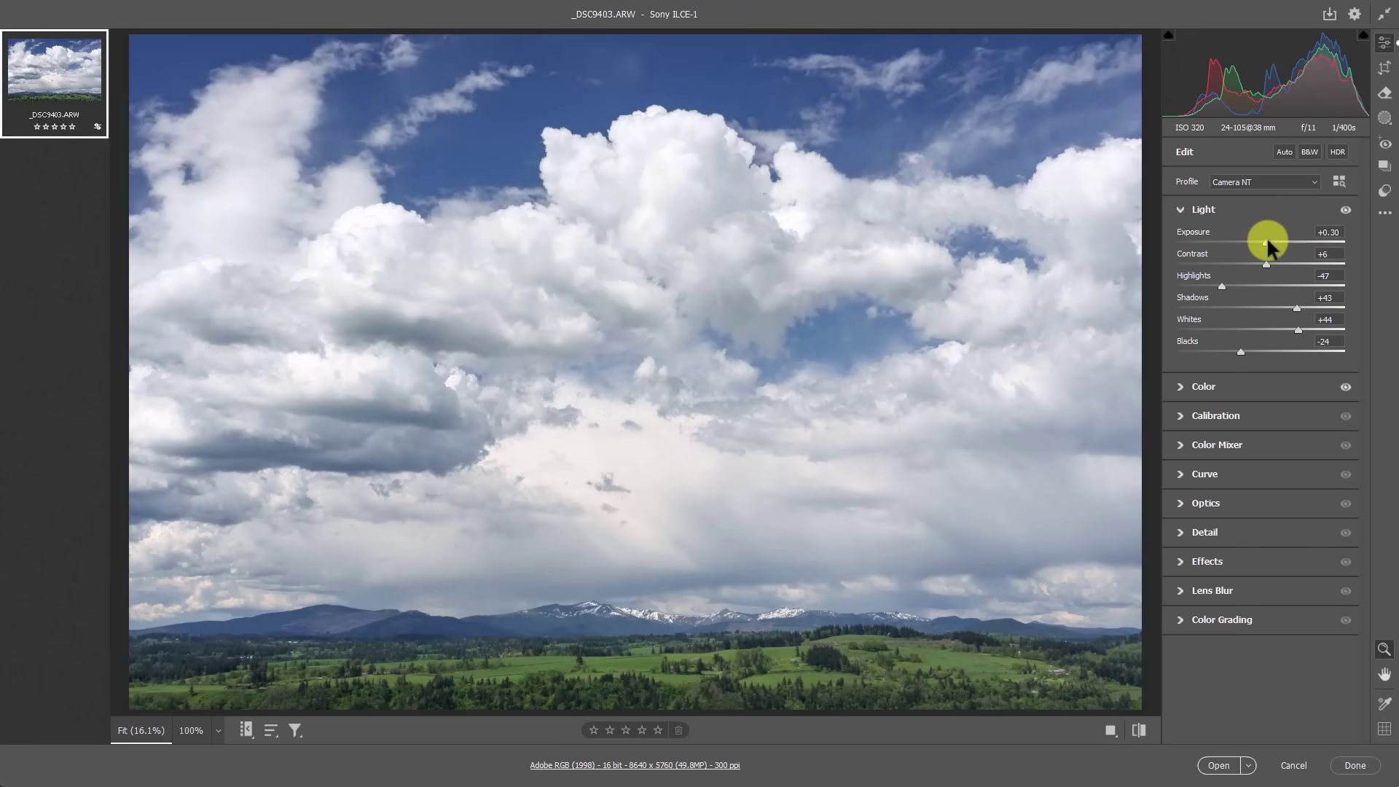
{"action": "left_click", "coordinate": [1187, 209]}
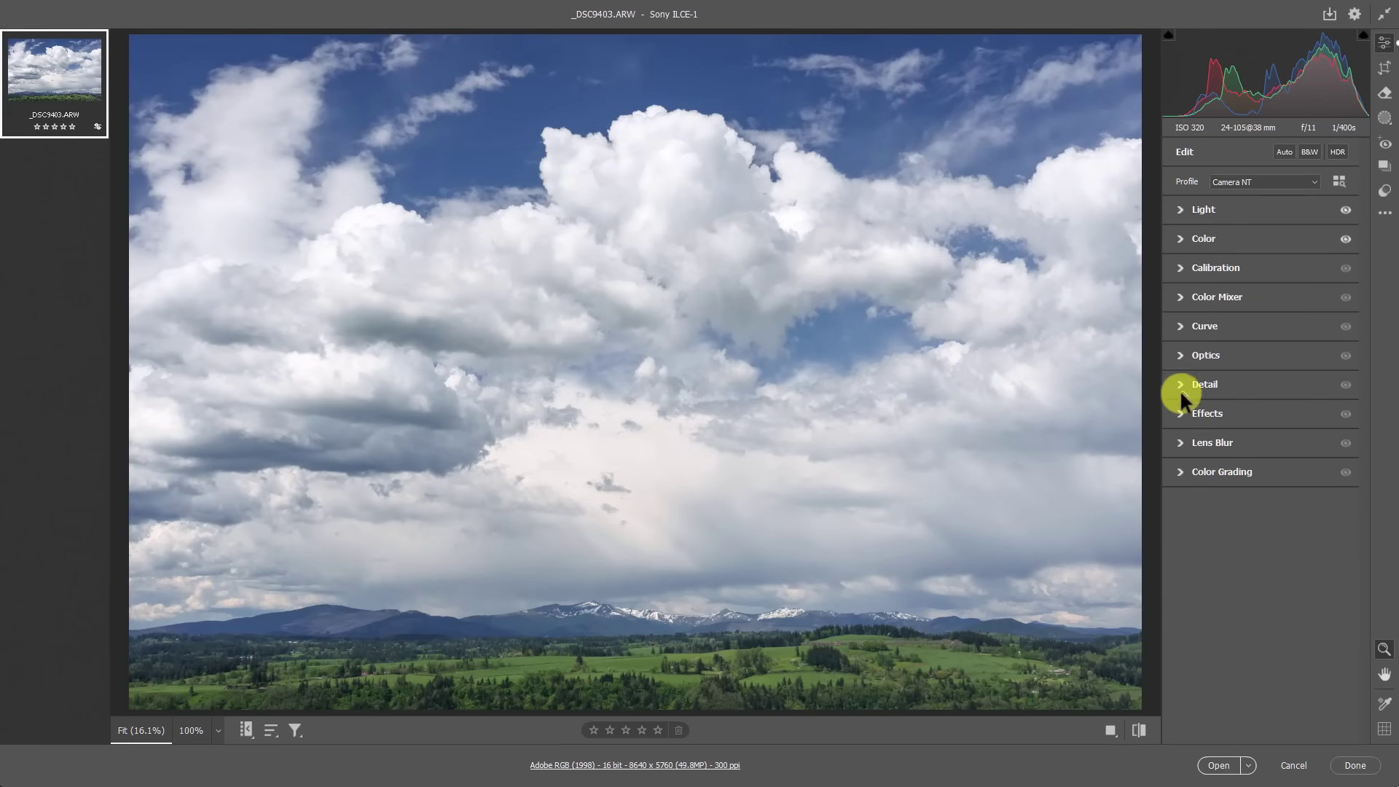
{"action": "left_click", "coordinate": [1183, 410]}
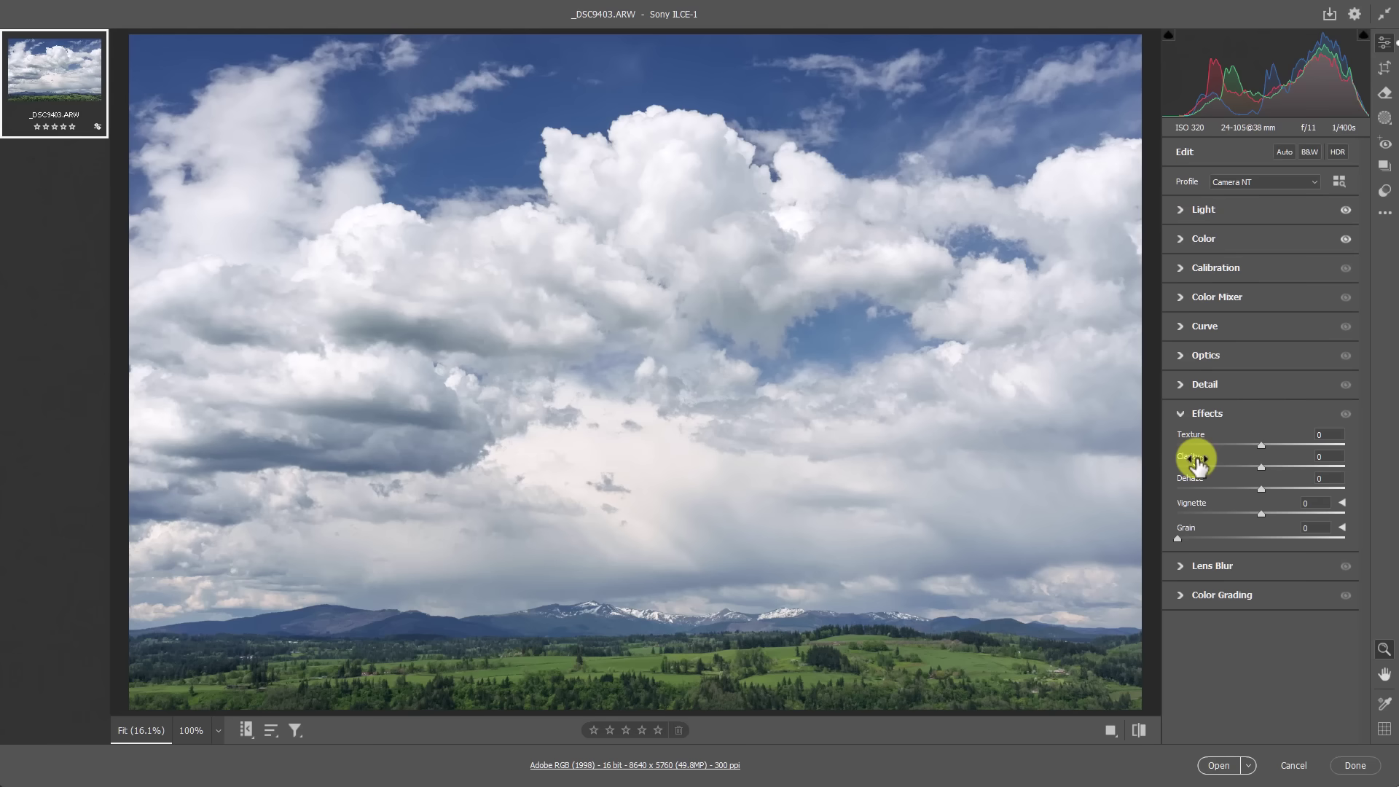
{"action": "left_click_drag", "start_coordinate": [1261, 483], "coordinate": [1313, 489]}
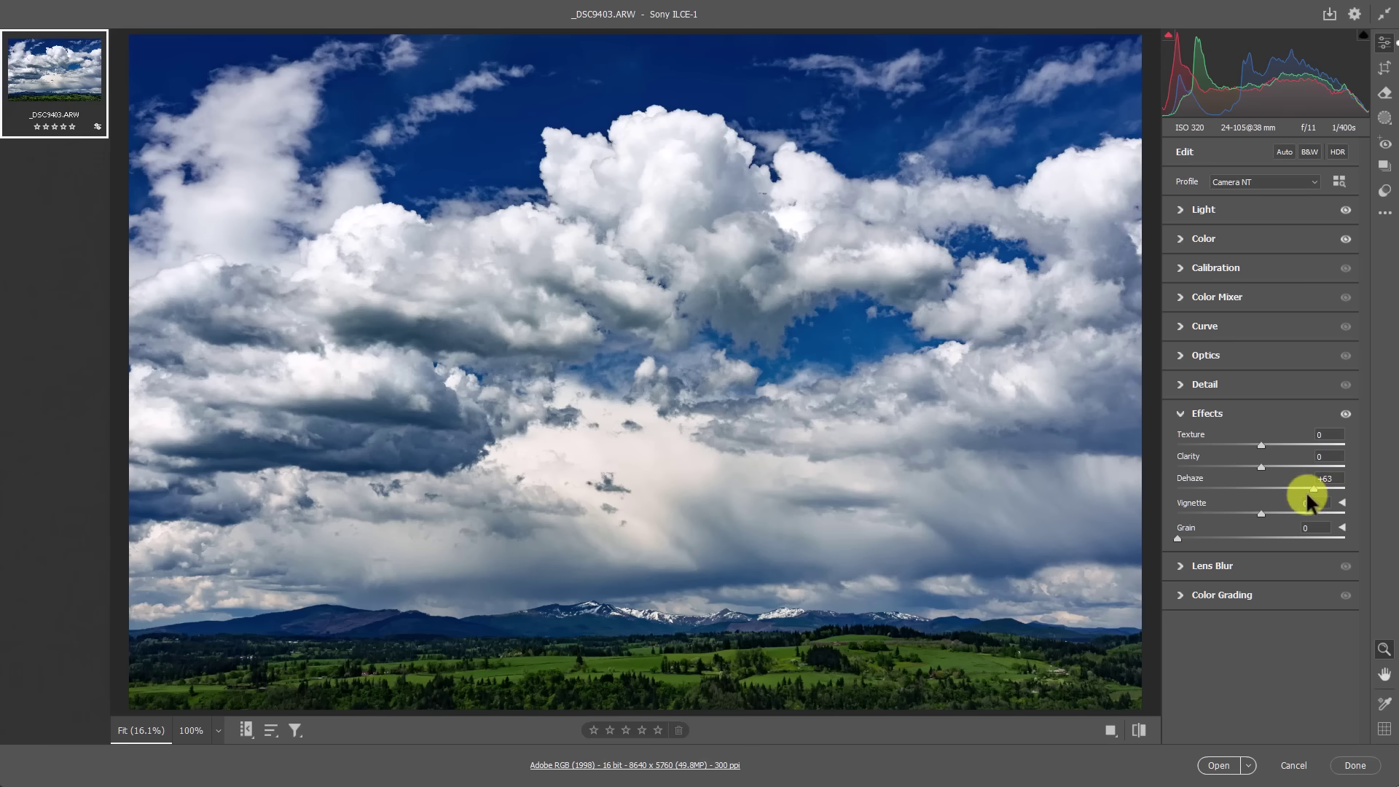
{"action": "left_click_drag", "start_coordinate": [1316, 484], "coordinate": [1290, 488]}
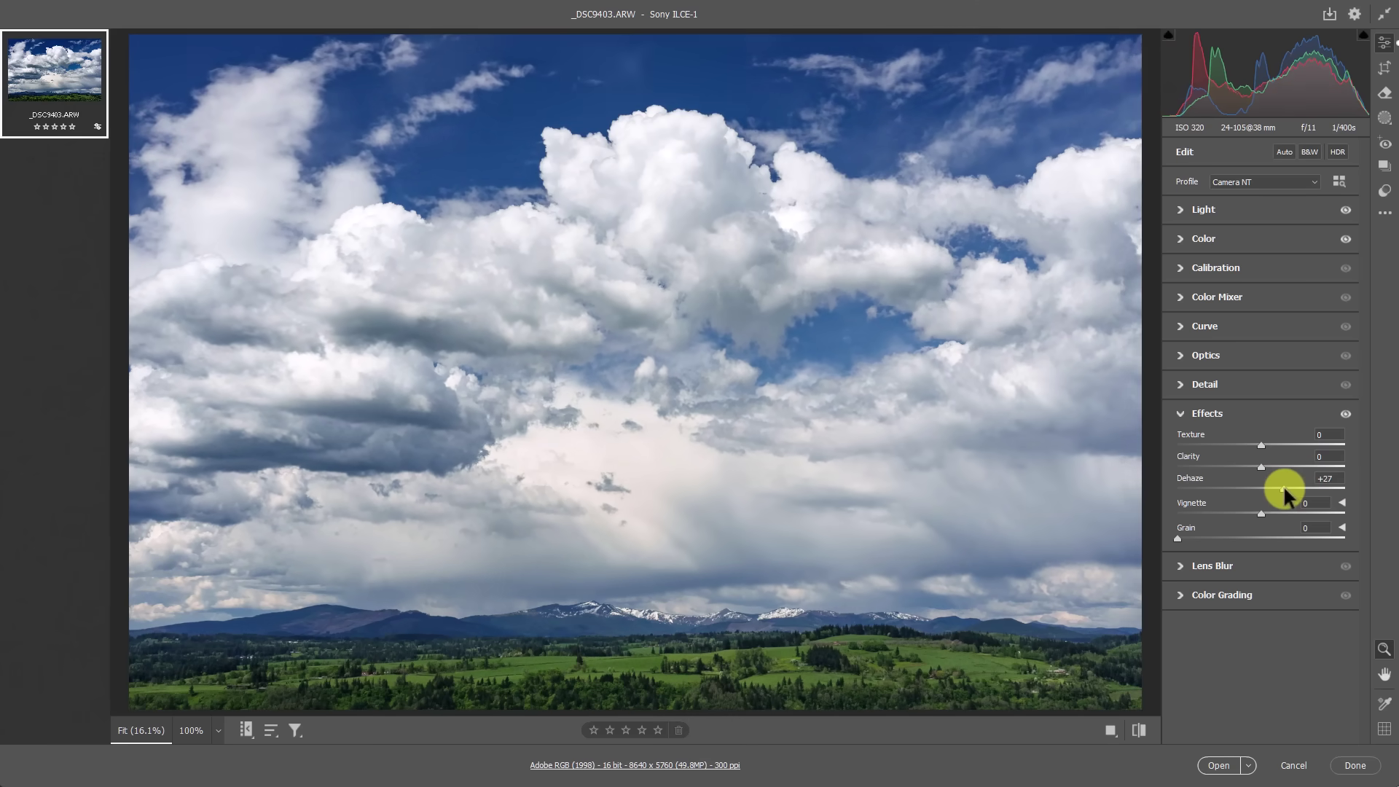
{"action": "left_click_drag", "start_coordinate": [1285, 495], "coordinate": [1301, 487]}
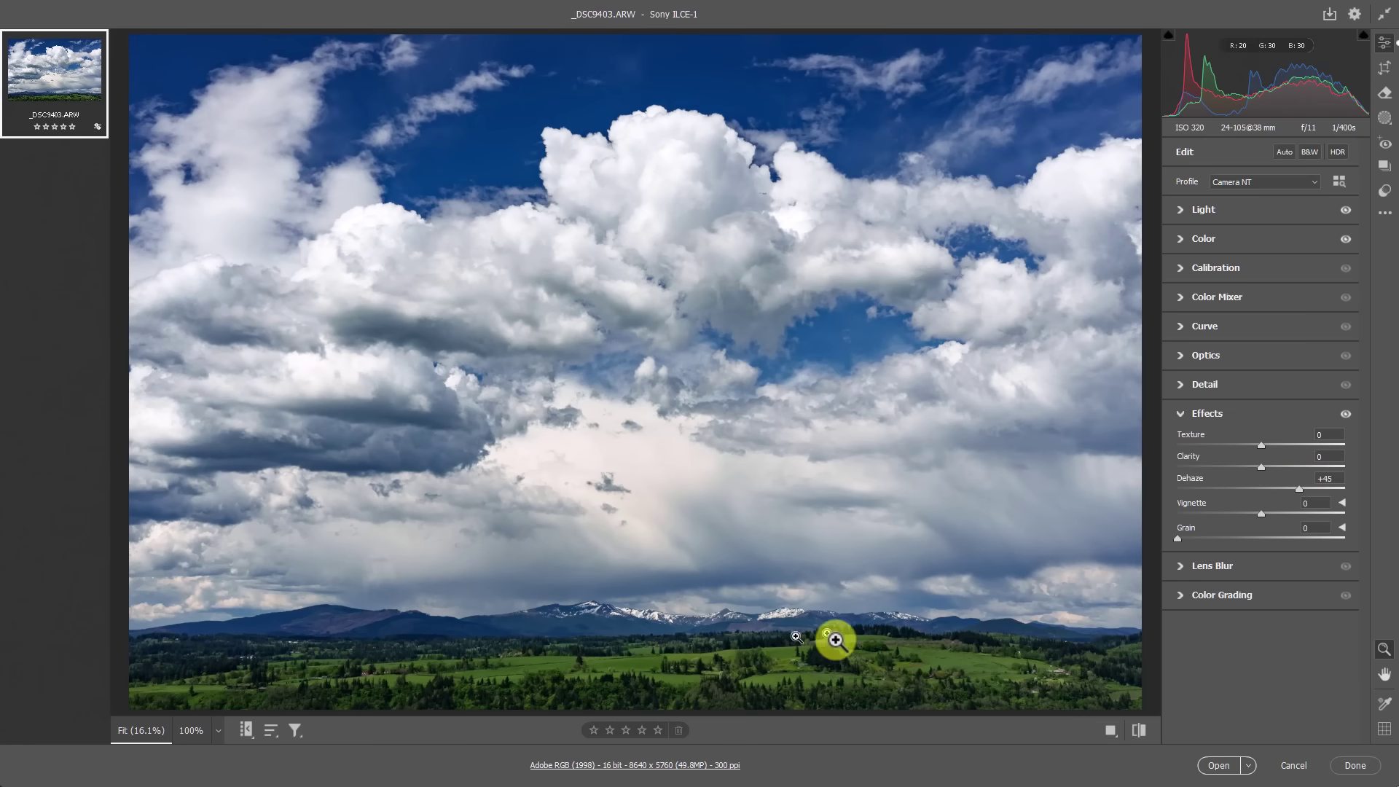
{"action": "key", "text": "alt"}
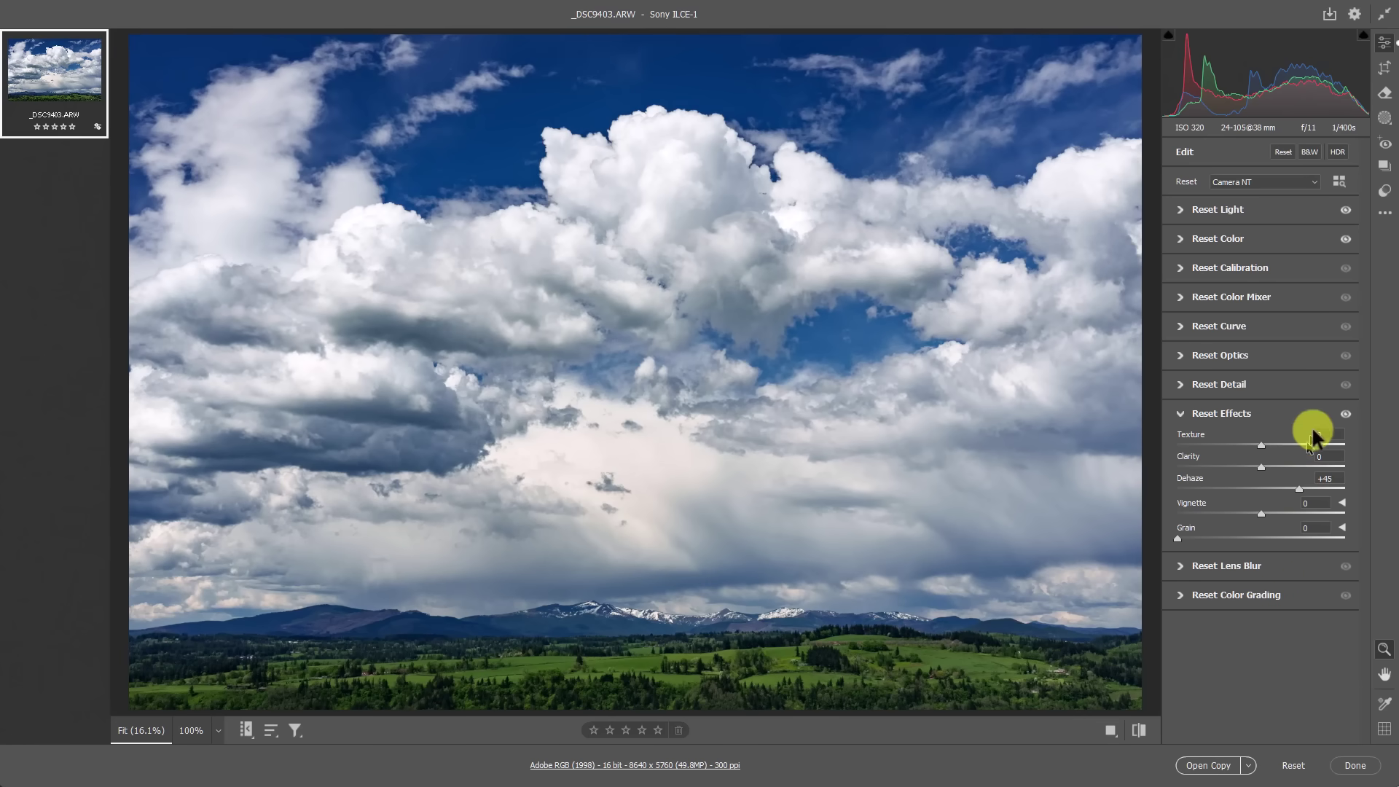
{"action": "left_click", "coordinate": [1199, 407], "text": "alt"}
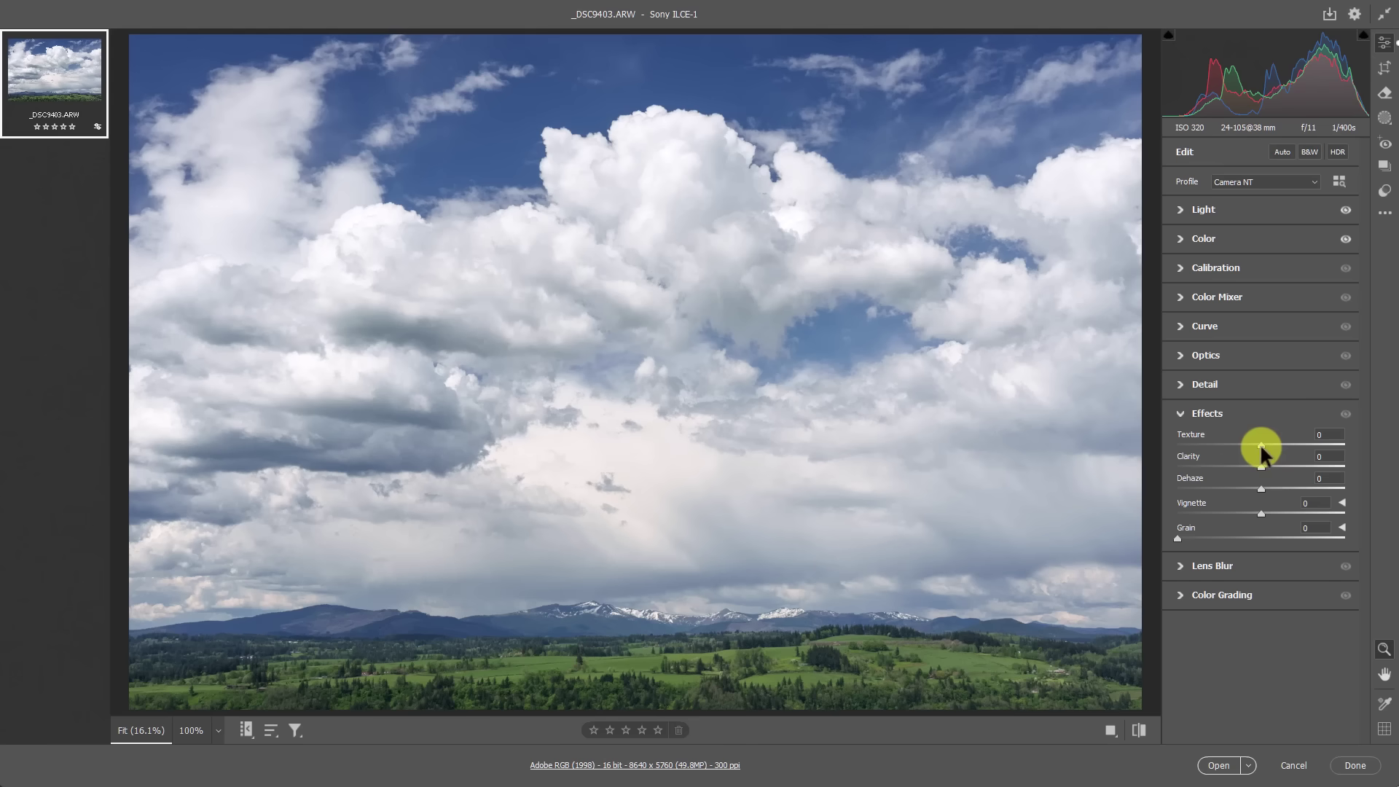
- Push the Effects sliders to Texture +100 and Clarity +53
{"action": "left_click_drag", "start_coordinate": [1260, 444], "coordinate": [1377, 450]}
{"action": "left_click_drag", "start_coordinate": [1262, 470], "coordinate": [1298, 470]}
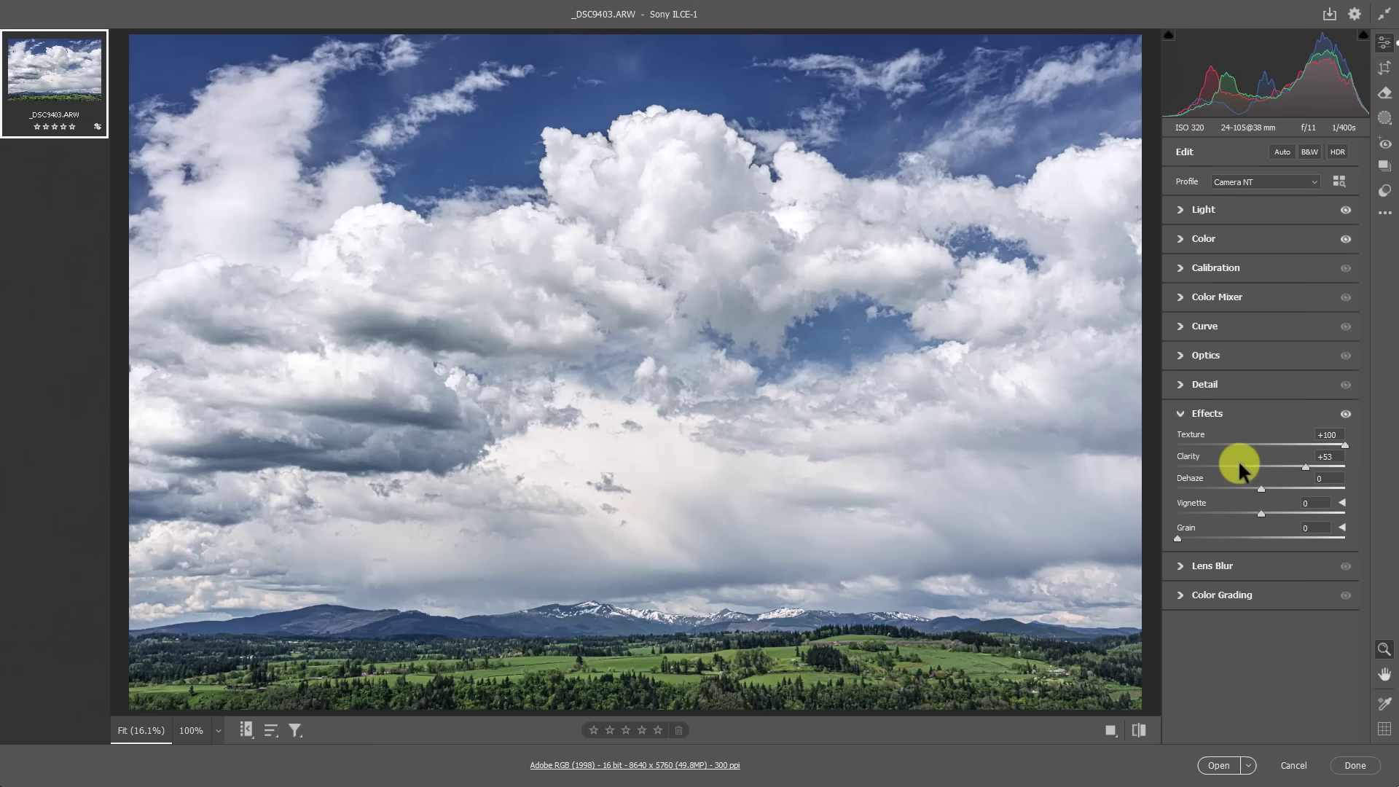
- Reset the Effects section to zero with Alt, then create a new Sky mask
{"action": "key", "text": "alt"}
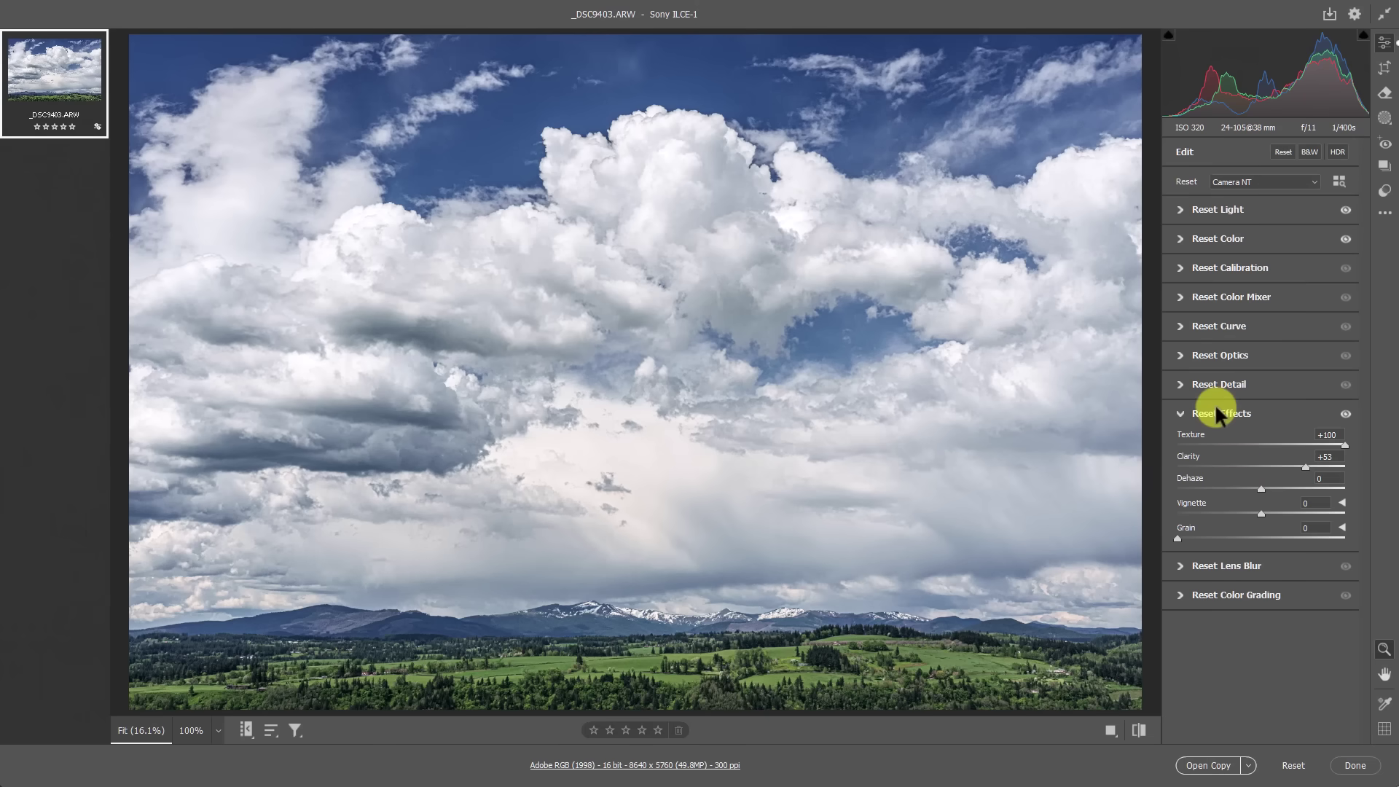
{"action": "left_click", "coordinate": [1214, 404], "text": "alt"}
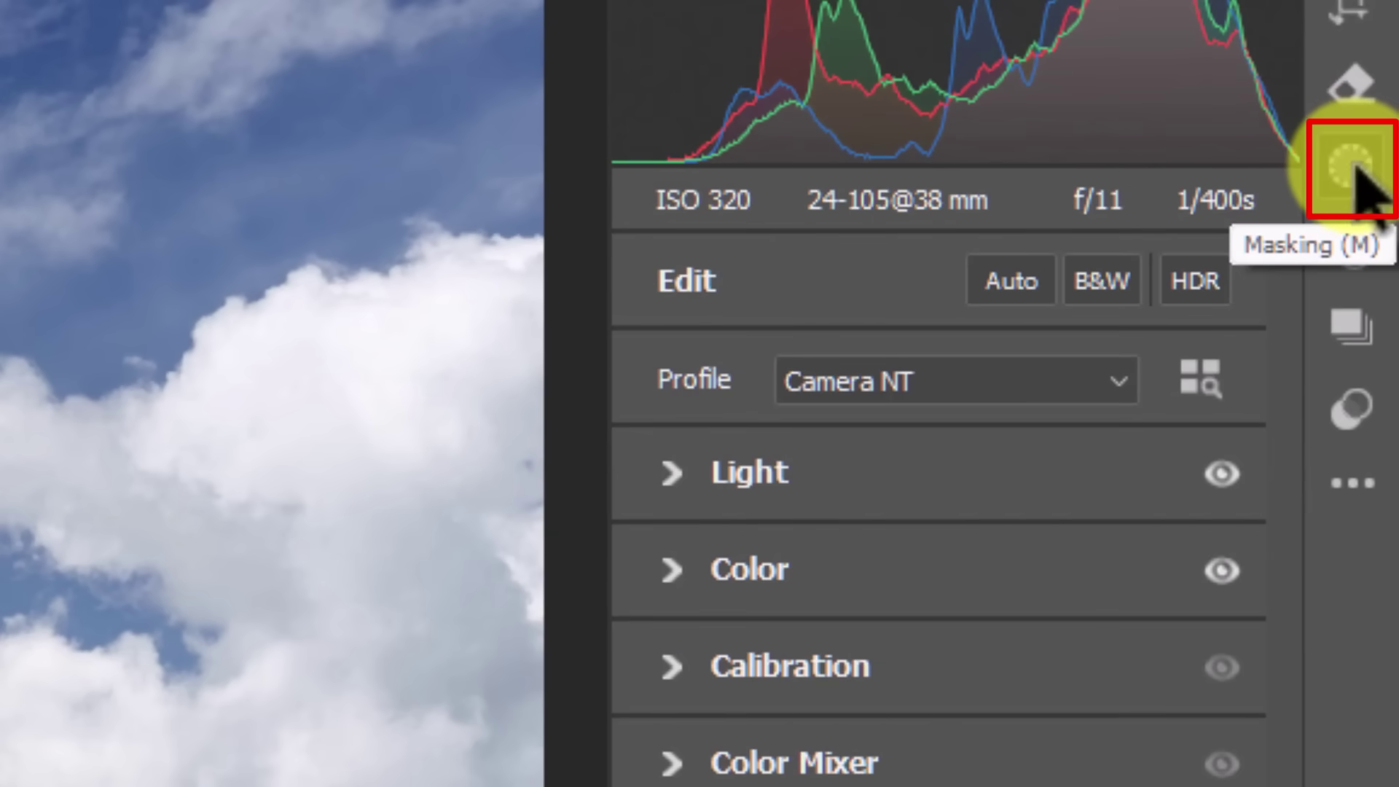
{"action": "left_click", "coordinate": [1352, 171]}
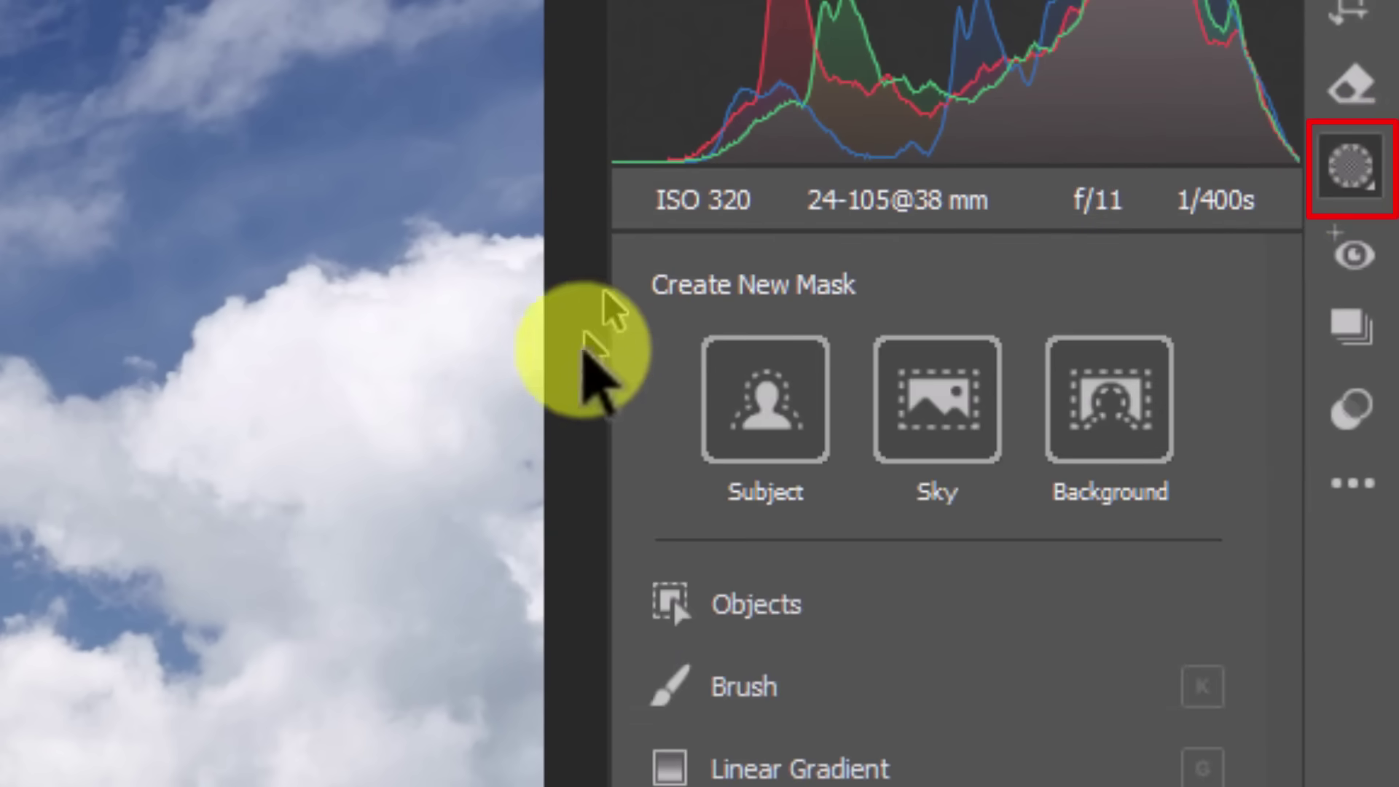
{"action": "left_click", "coordinate": [940, 415]}
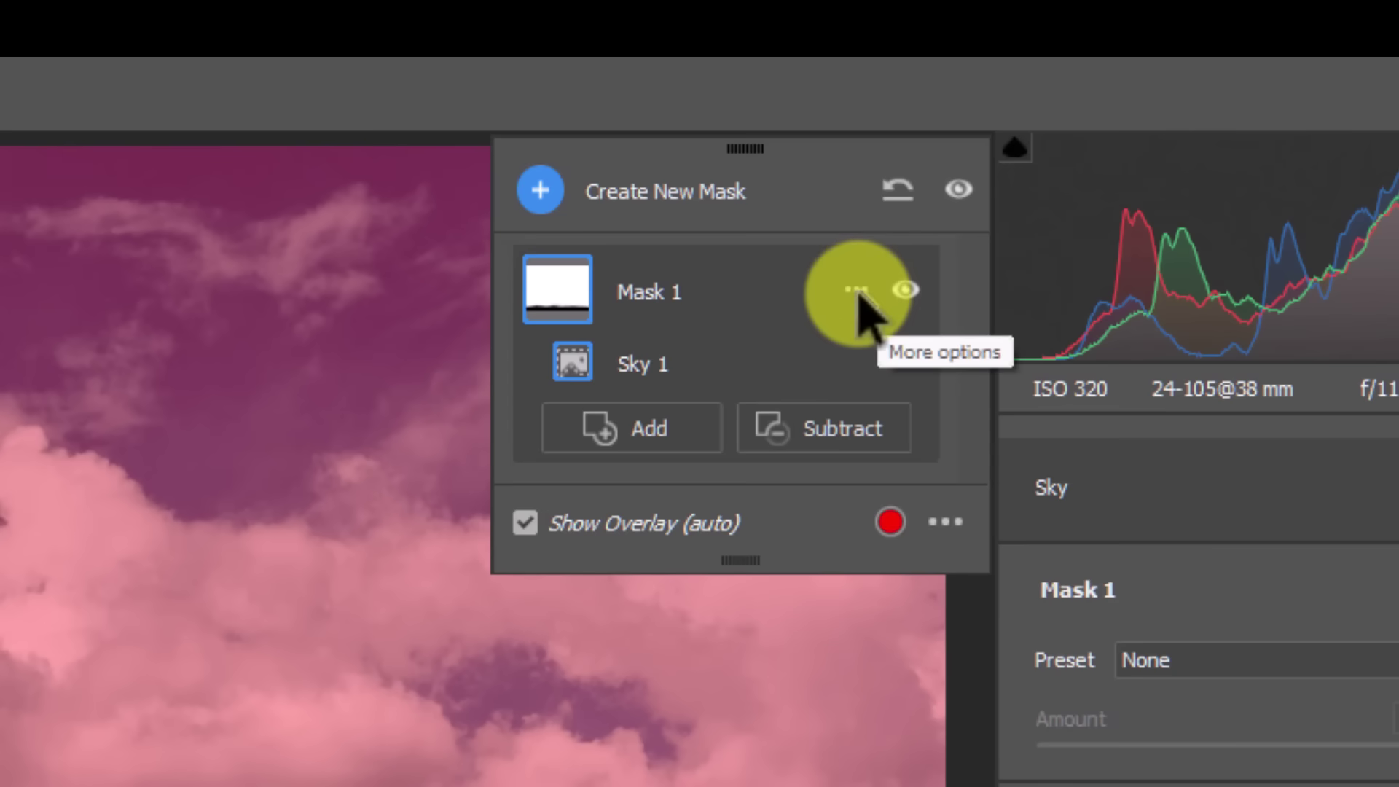
- Duplicate and invert the sky mask, then select Mask 1 again
{"action": "left_click", "coordinate": [856, 291]}
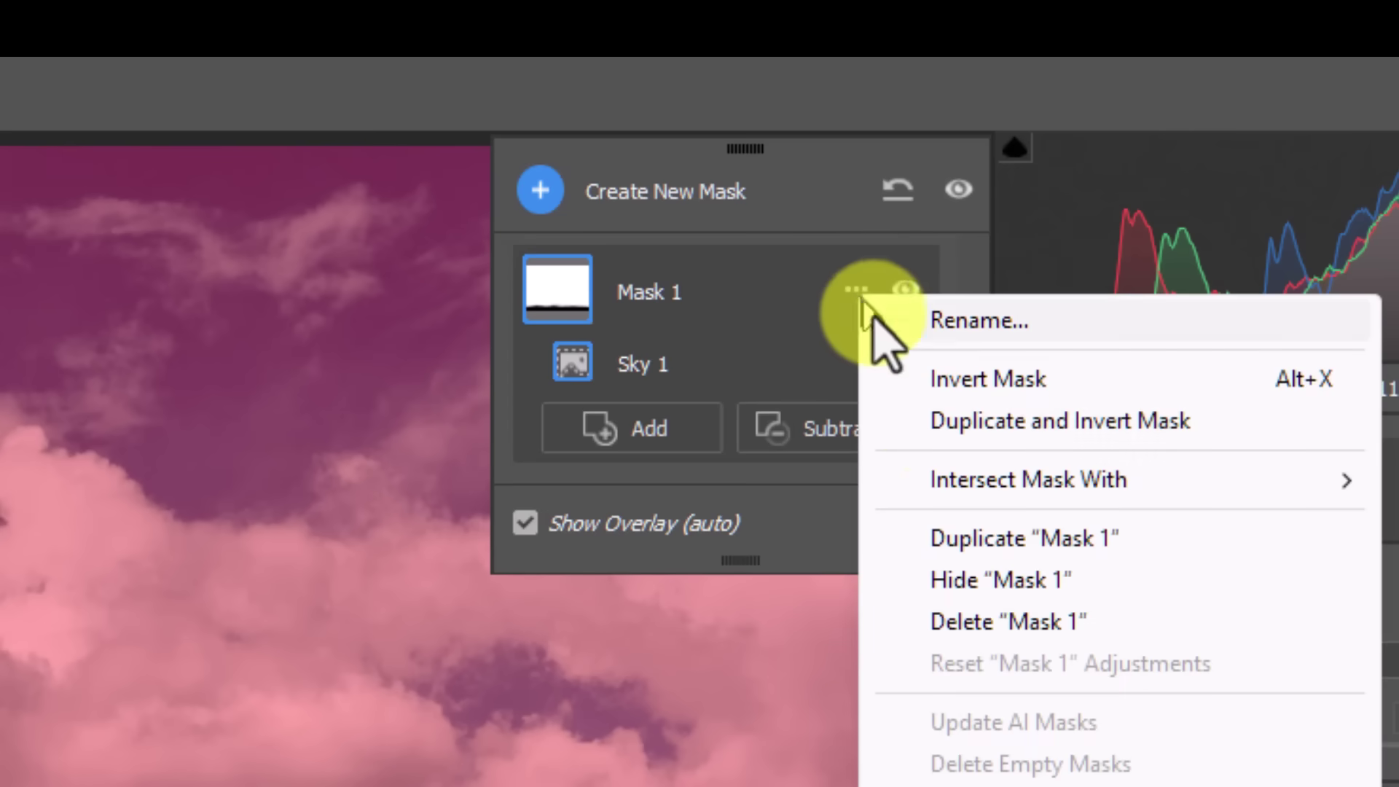
{"action": "left_click", "coordinate": [932, 421]}
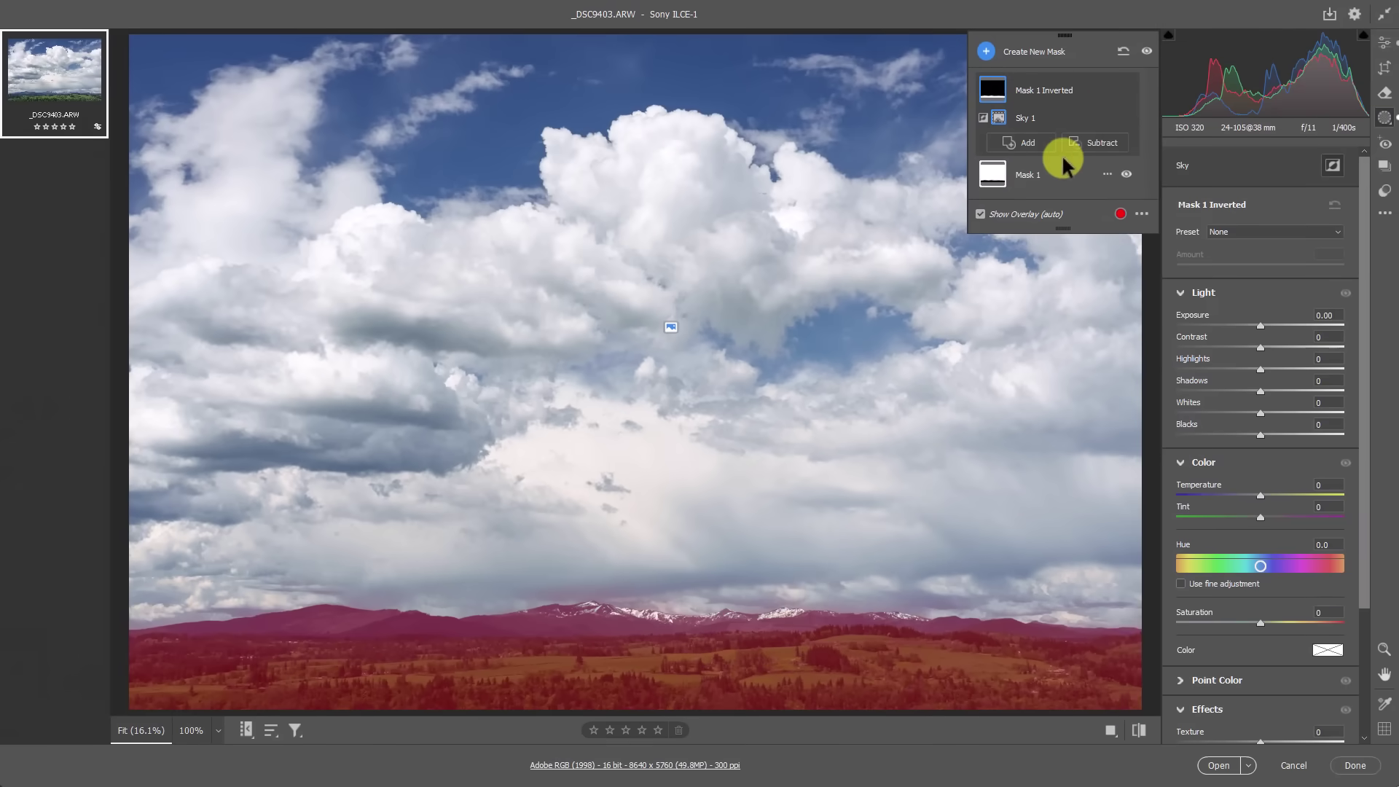
{"action": "left_click", "coordinate": [1062, 160]}
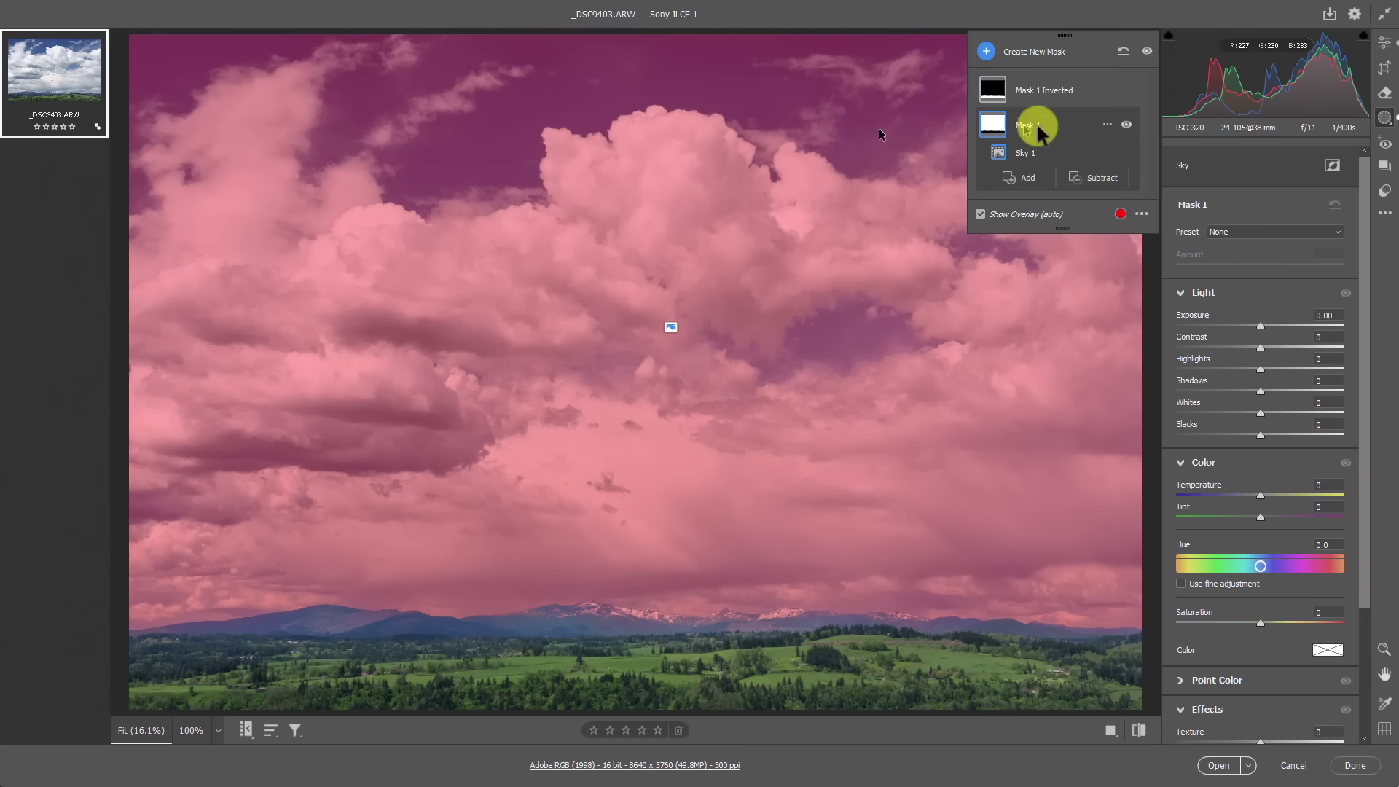
- Give Mask 1 slight Dehaze and warmth, Contrast -29, Highlights -37 and Exposure +0.20
{"action": "scroll", "coordinate": [1235, 461], "scroll_direction": "down", "scroll_amount": 2}
{"action": "scroll", "coordinate": [1234, 461], "scroll_direction": "down", "scroll_amount": 2}
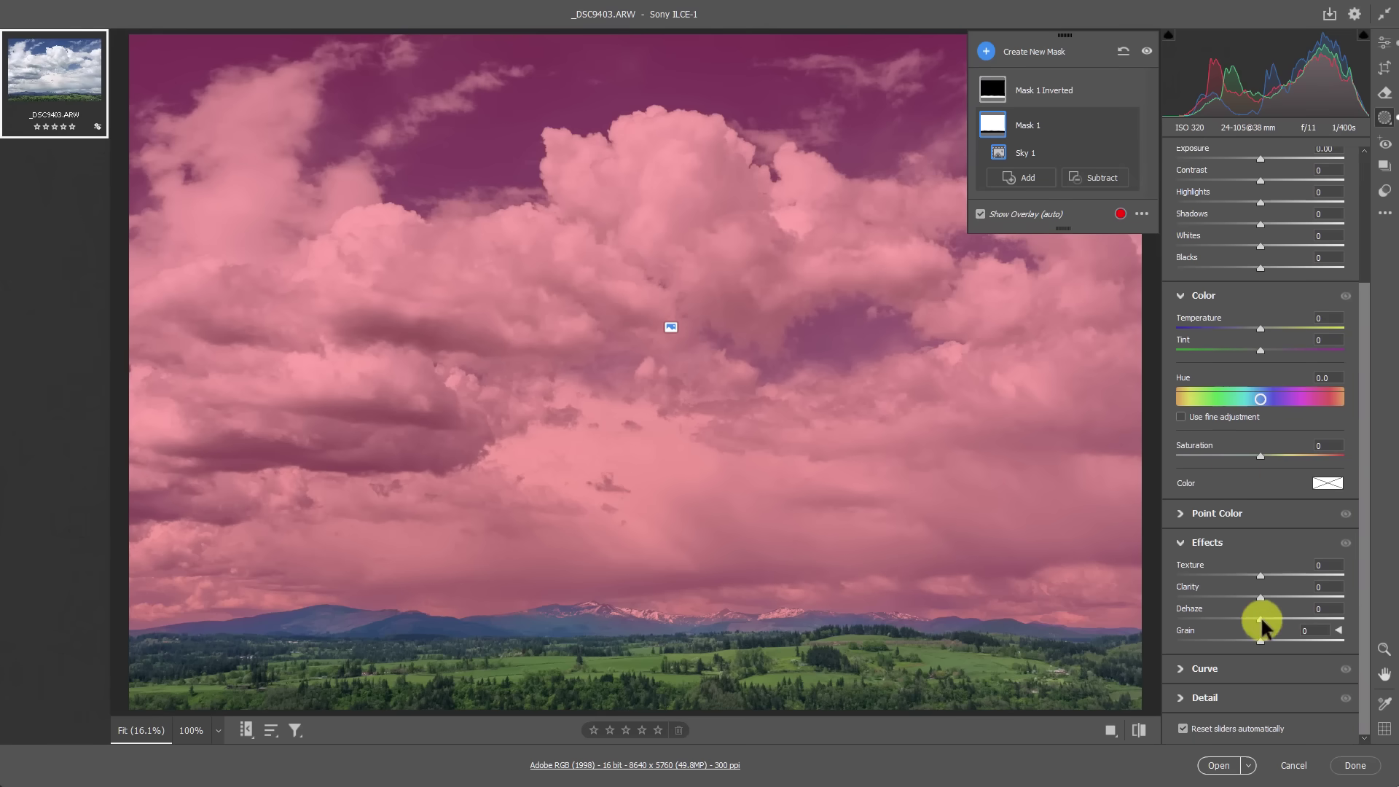
{"action": "left_click_drag", "start_coordinate": [1261, 616], "coordinate": [1292, 618]}
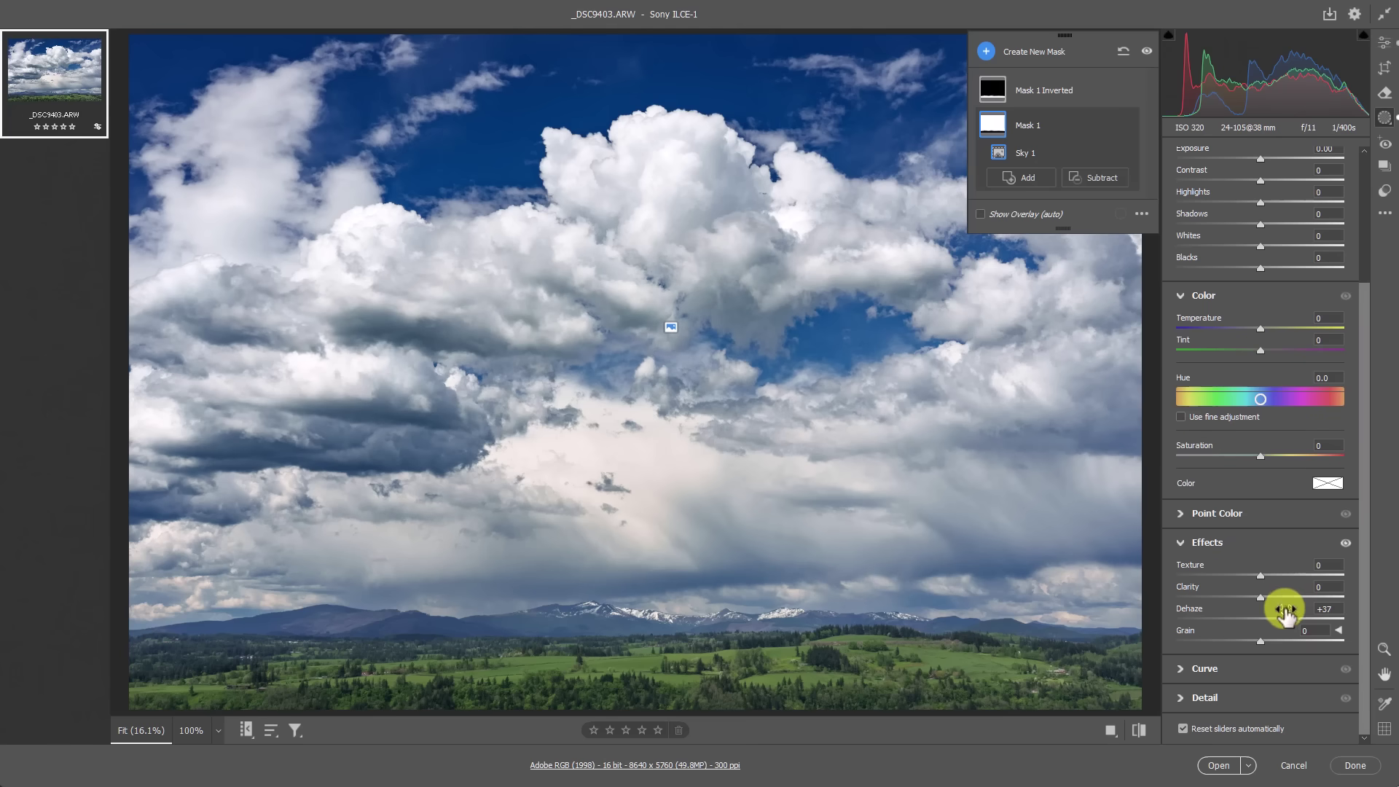
{"action": "scroll", "coordinate": [1265, 545], "scroll_direction": "up", "scroll_amount": 4}
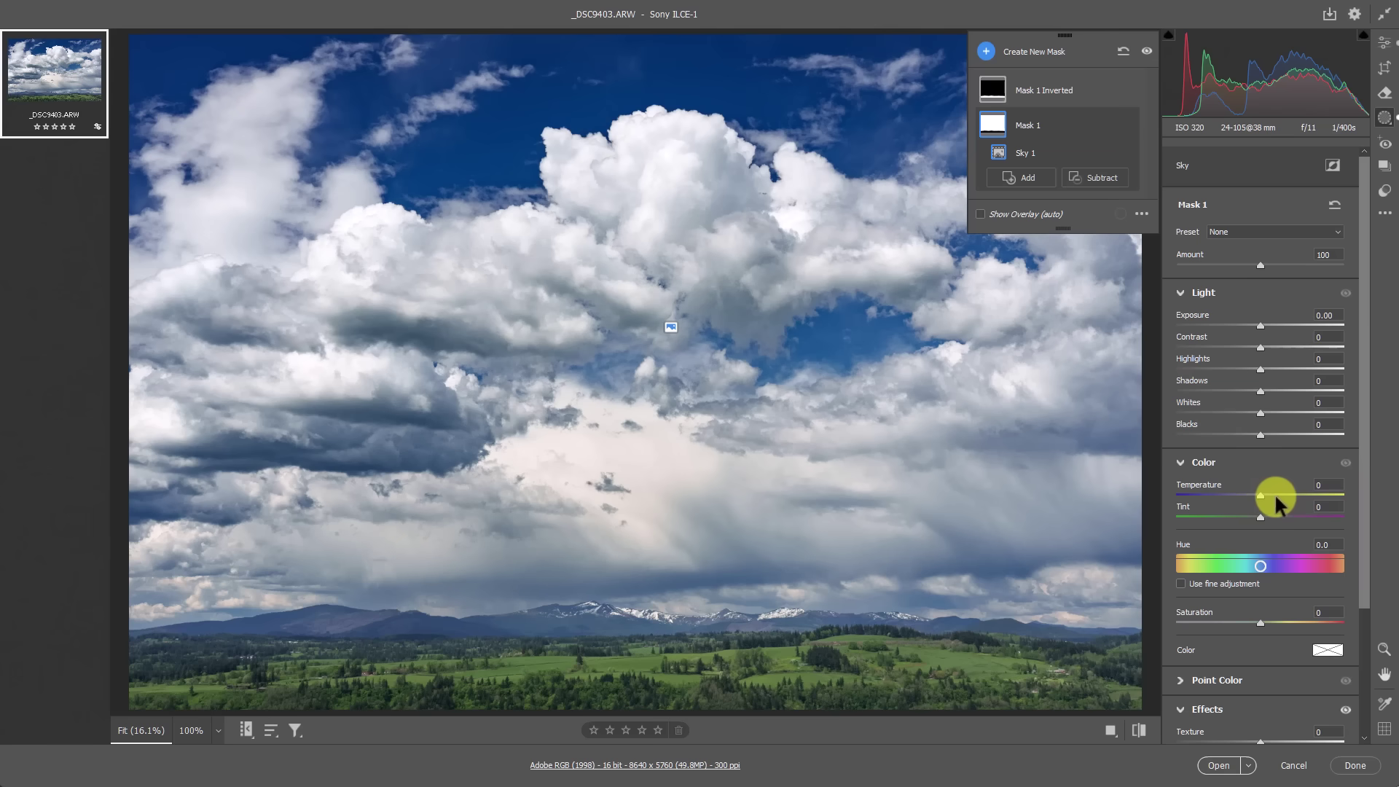
{"action": "left_click_drag", "start_coordinate": [1275, 501], "coordinate": [1265, 500]}
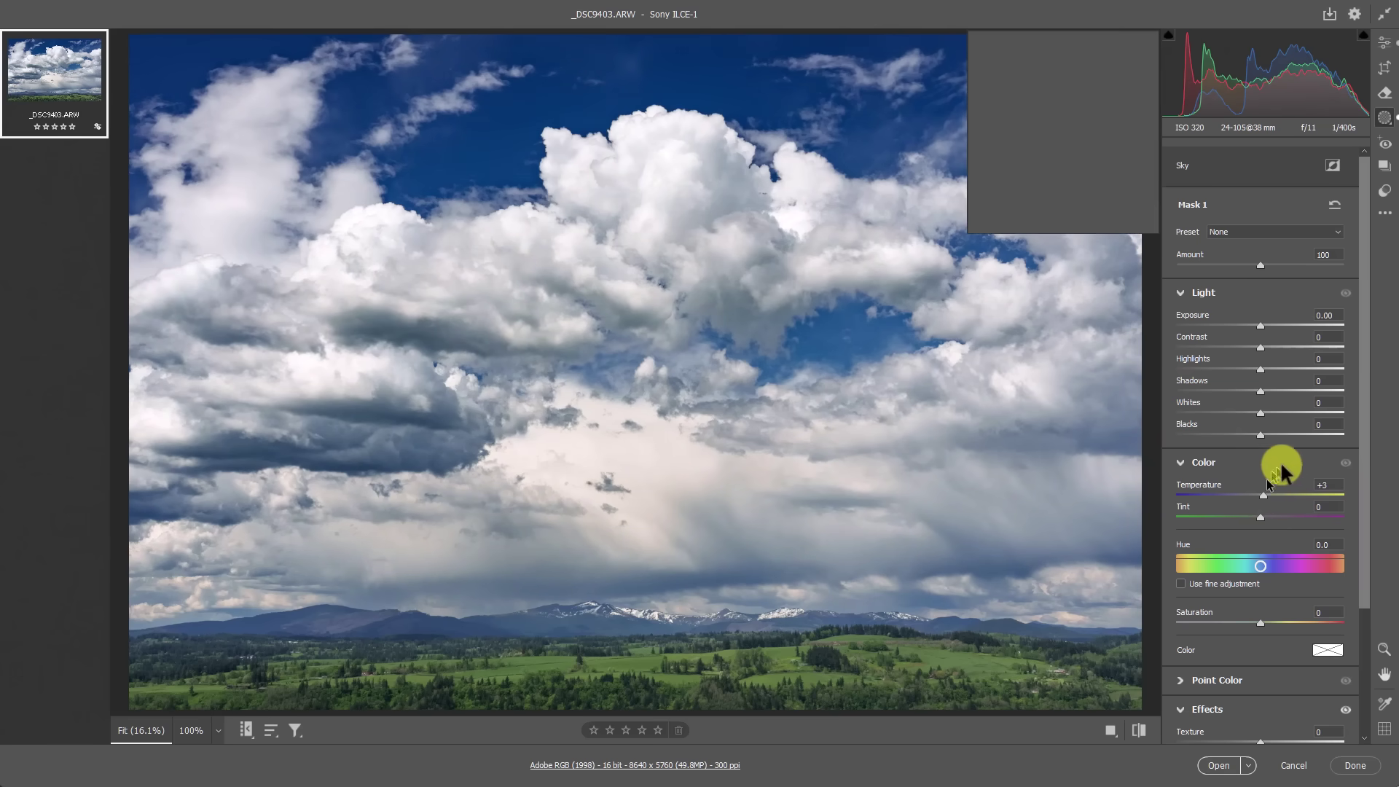
{"action": "left_click_drag", "start_coordinate": [1258, 348], "coordinate": [1256, 319]}
{"action": "left_click", "coordinate": [1260, 325]}
- Toggle Mask 1's Effects off and on to compare, then ease its Amount to 85
{"action": "scroll", "coordinate": [1260, 532], "scroll_direction": "down", "scroll_amount": 3}
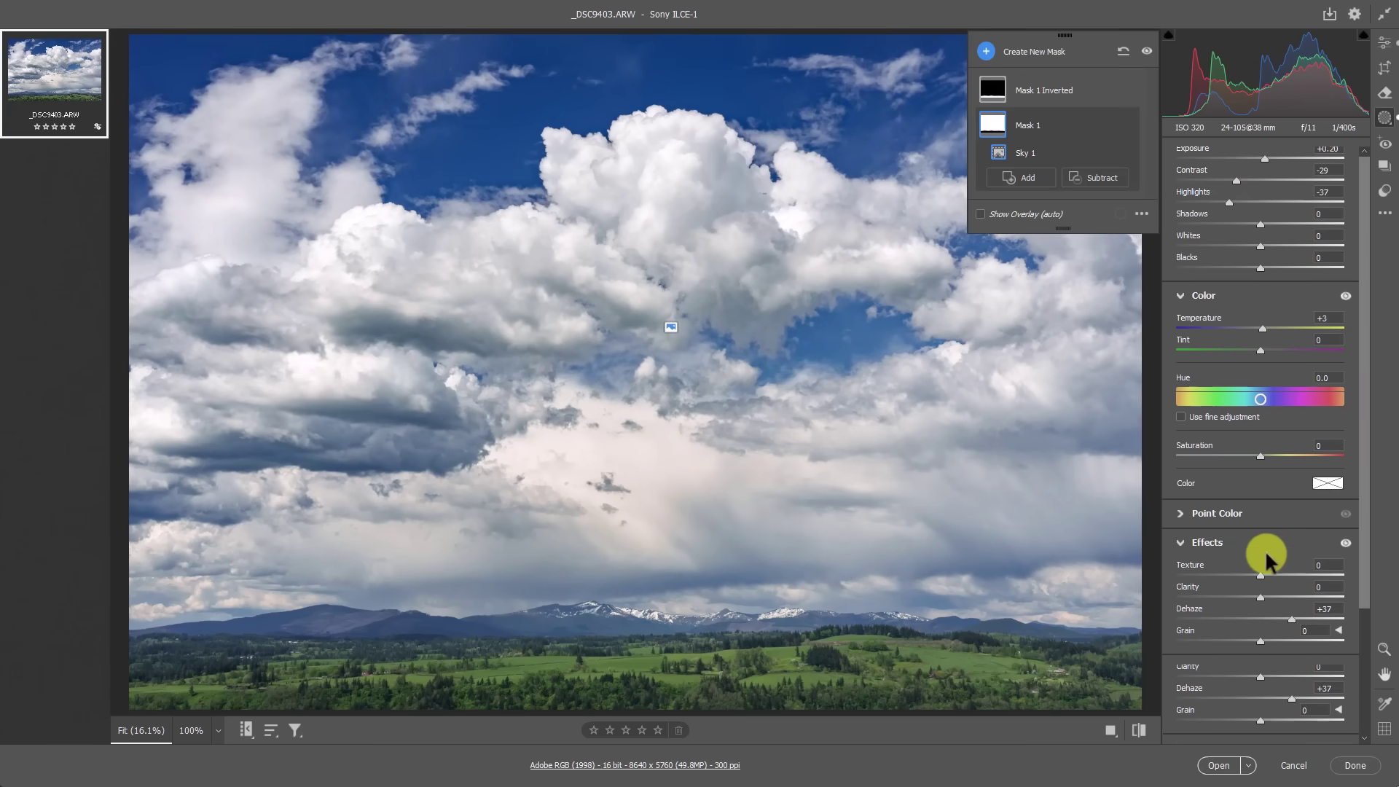
{"action": "left_click", "coordinate": [1344, 543]}
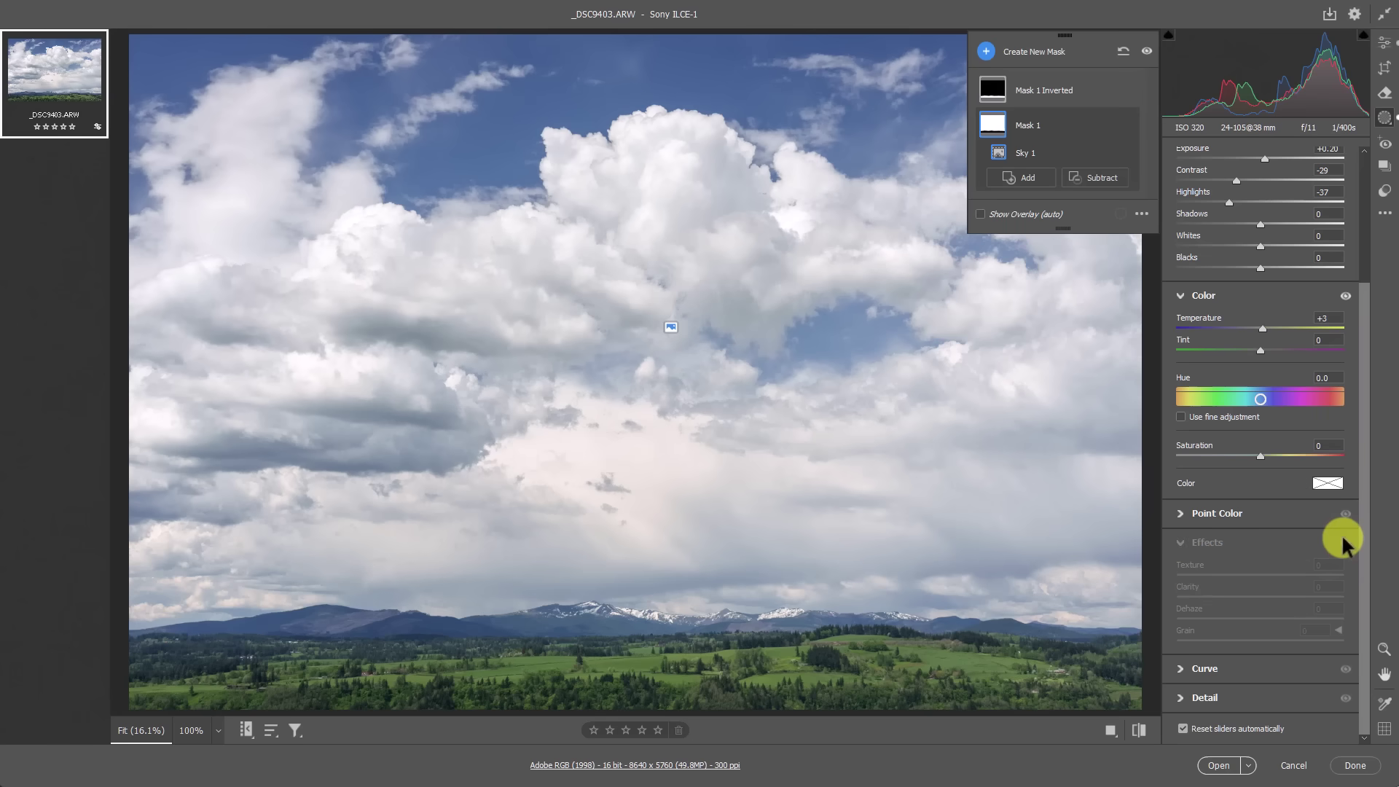
{"action": "left_click", "coordinate": [1343, 542]}
{"action": "scroll", "coordinate": [1282, 386], "scroll_direction": "up", "scroll_amount": 4}
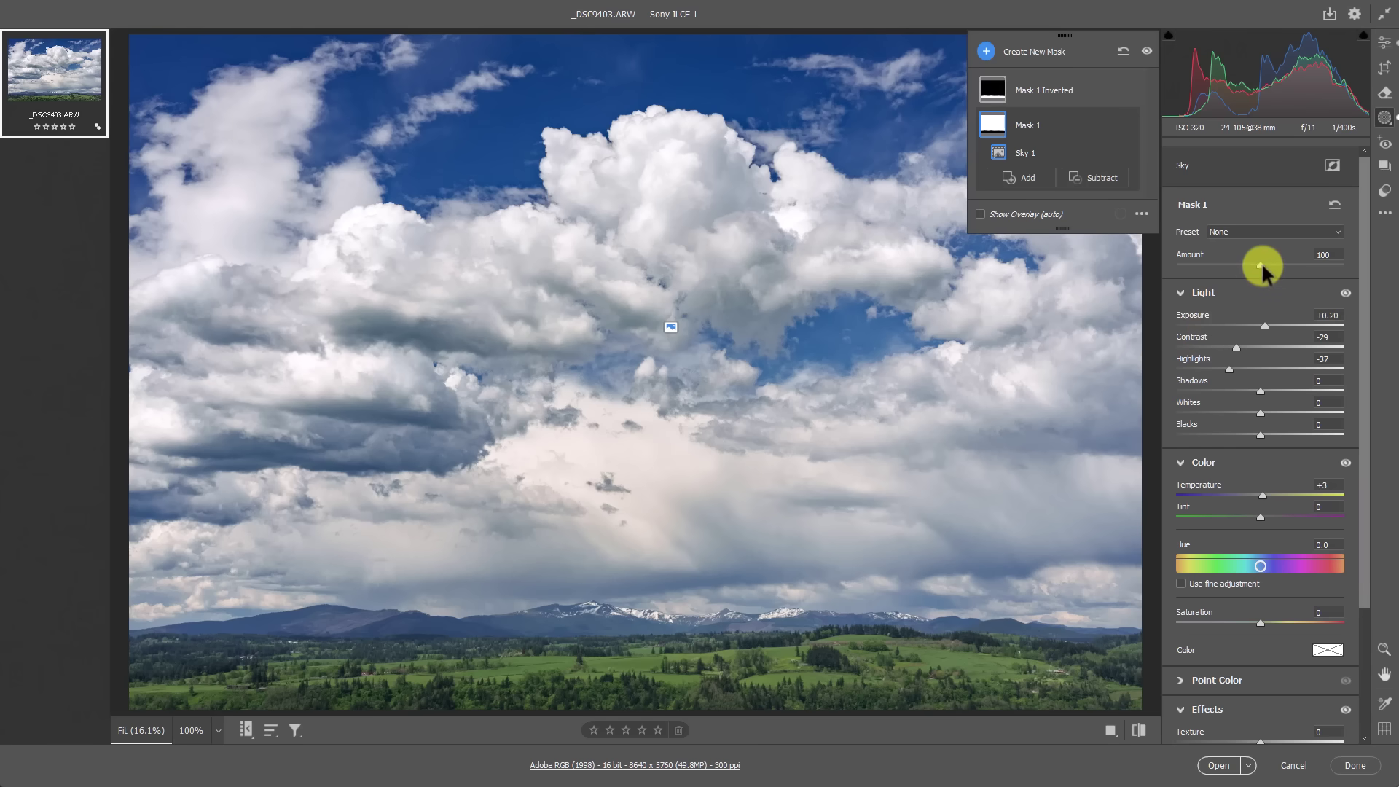
{"action": "mouse_move", "coordinate": [1257, 263]}
{"action": "left_mouse_down"}
{"action": "mouse_move", "coordinate": [1226, 259]}
{"action": "mouse_move", "coordinate": [1261, 265]}
{"action": "mouse_move", "coordinate": [1239, 278]}
{"action": "mouse_move", "coordinate": [1282, 260]}
{"action": "mouse_move", "coordinate": [1250, 260]}
{"action": "left_mouse_up"}
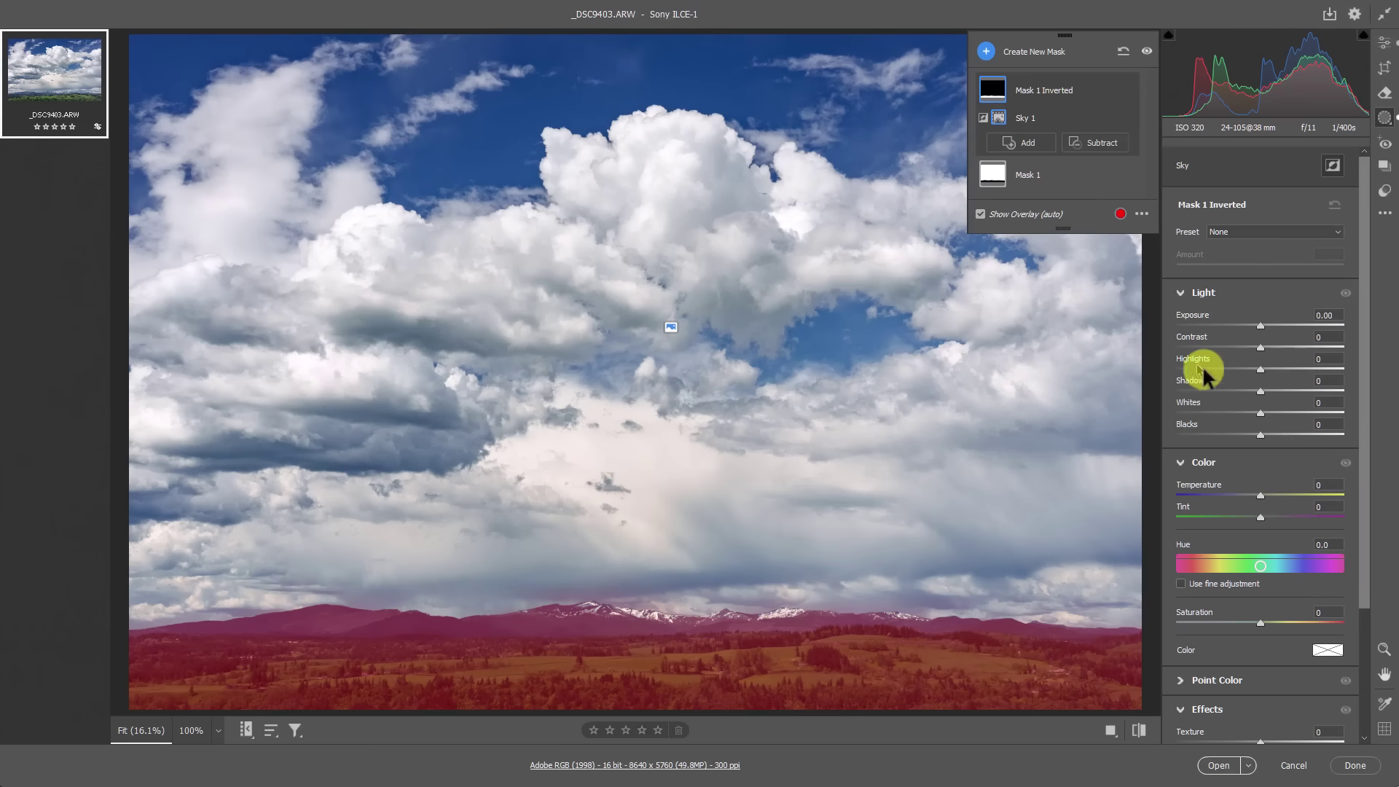
- Zoom into the mountains and give the inverted mask Texture +28 and Clarity +62
{"action": "scroll", "coordinate": [1271, 514], "scroll_direction": "down", "scroll_amount": 3}
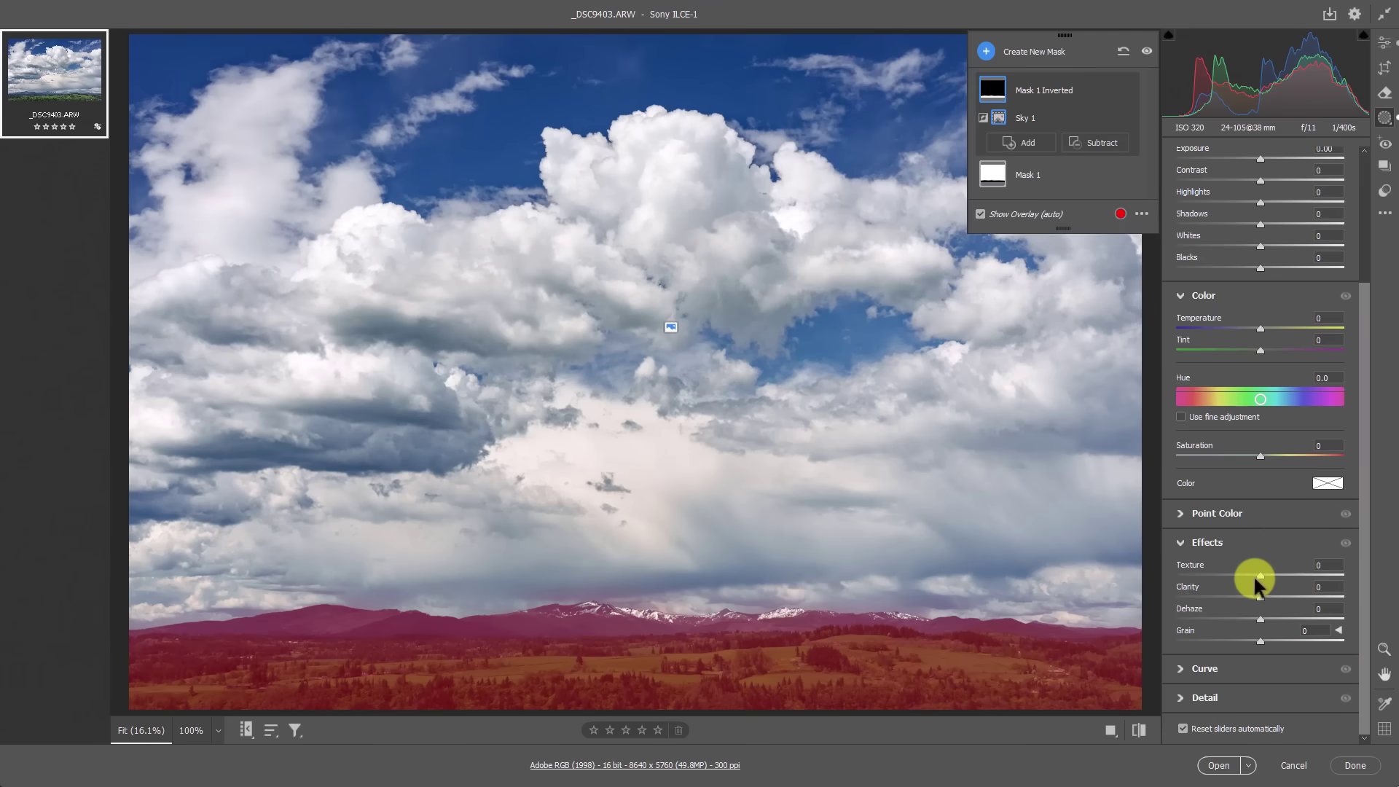
{"action": "left_click", "coordinate": [1383, 650]}
{"action": "left_click_drag", "start_coordinate": [731, 639], "coordinate": [889, 649]}
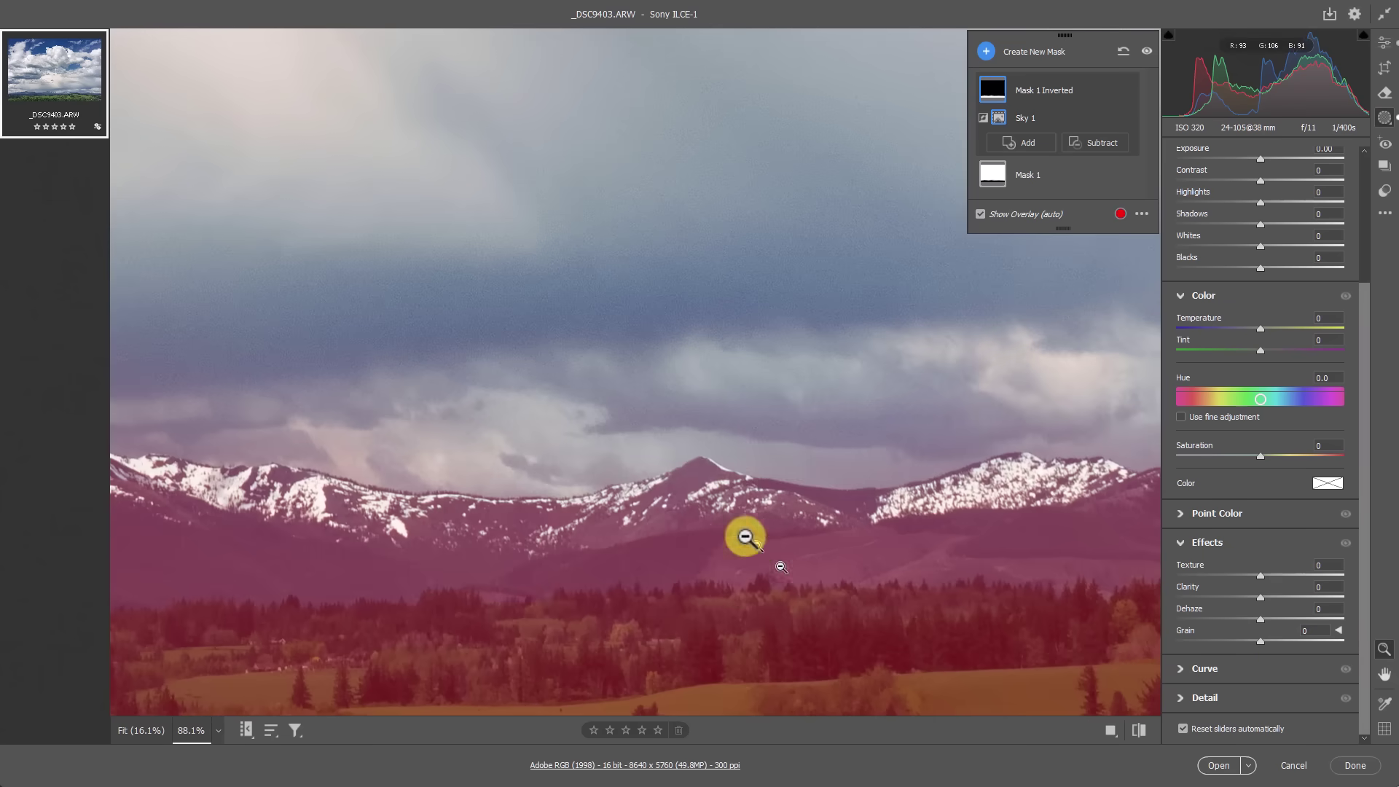
{"action": "left_click_drag", "start_coordinate": [726, 523], "coordinate": [673, 254]}
{"action": "left_click_drag", "start_coordinate": [1260, 575], "coordinate": [1279, 598]}
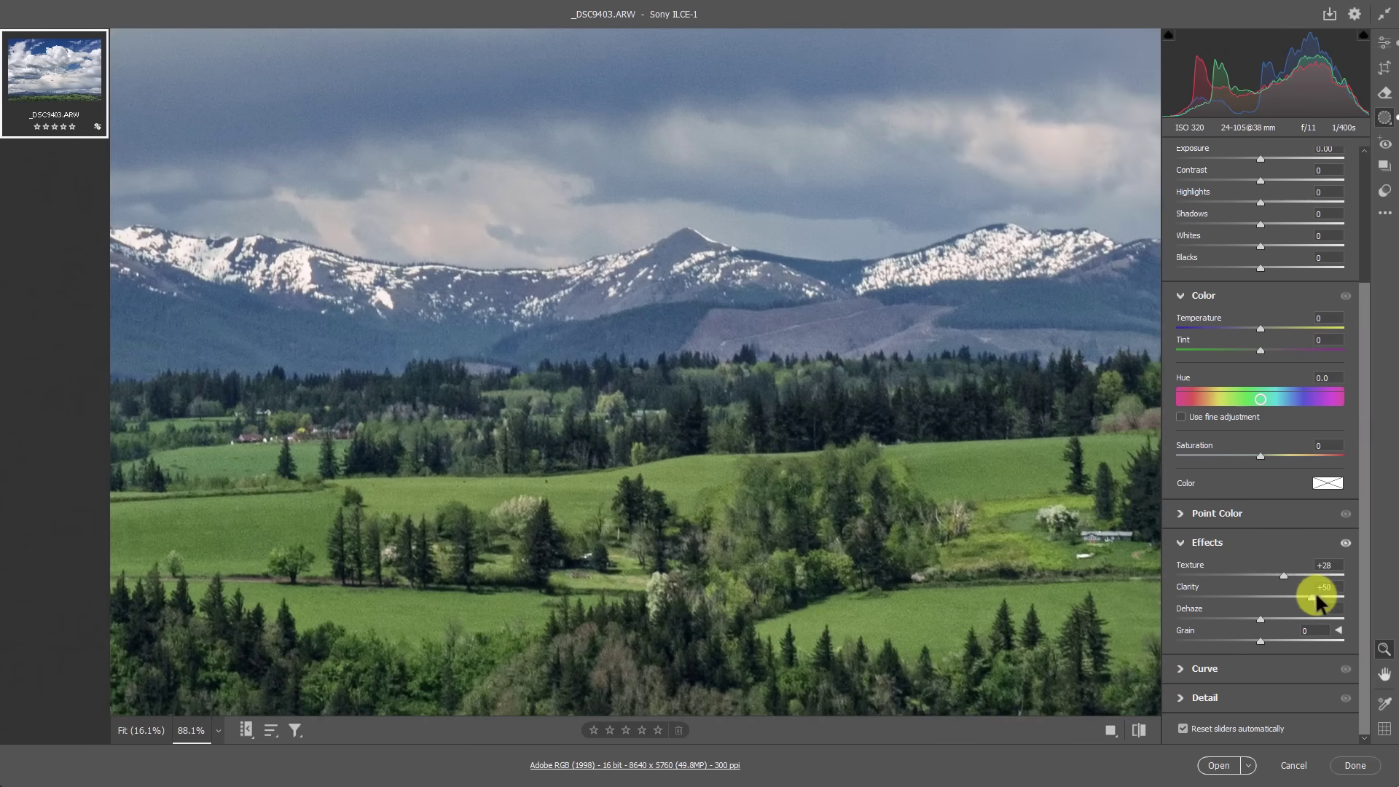
{"action": "left_click_drag", "start_coordinate": [1311, 589], "coordinate": [1314, 588]}
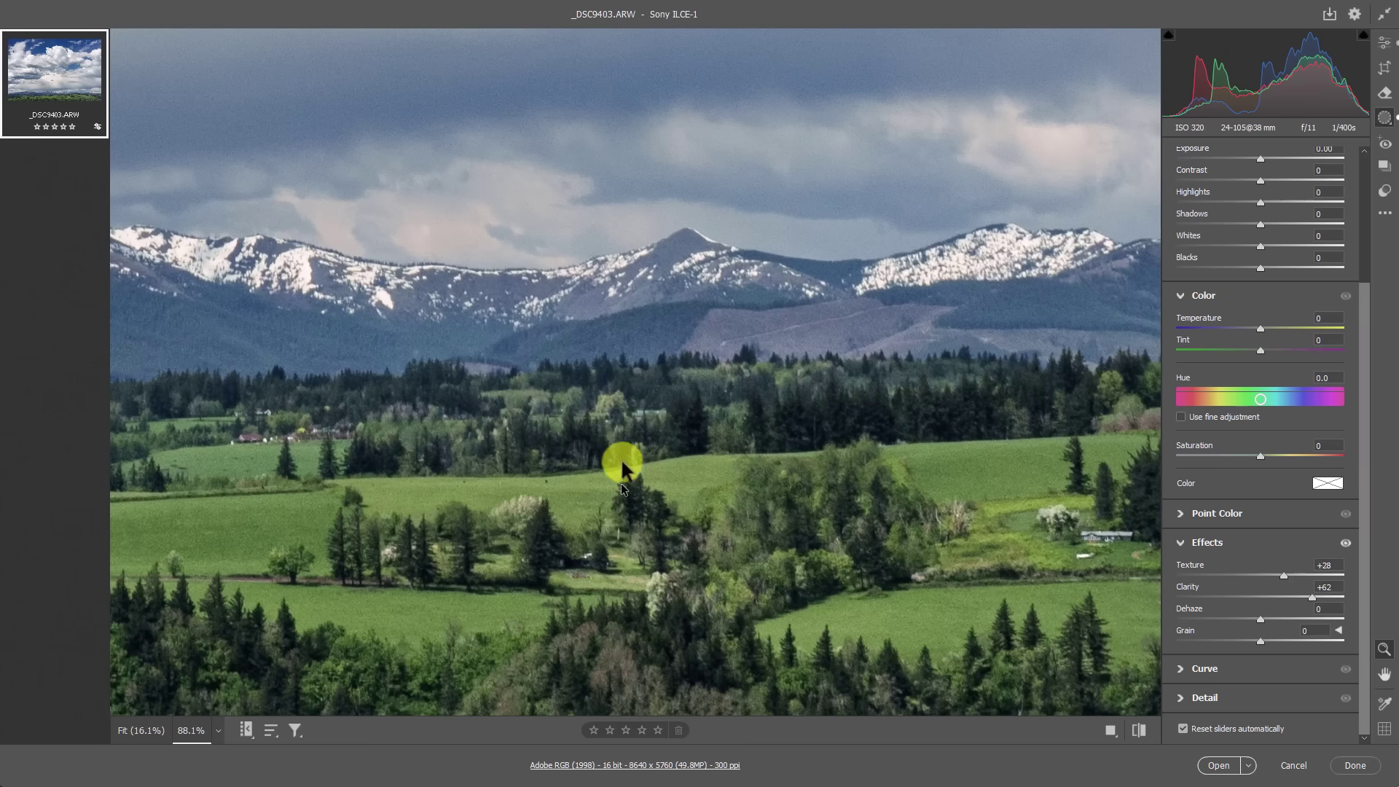
- Fit the photo in view and set the foreground mask to Contrast +14, Exposure +0.10
{"action": "right_click", "coordinate": [894, 347]}
{"action": "left_click", "coordinate": [939, 188]}
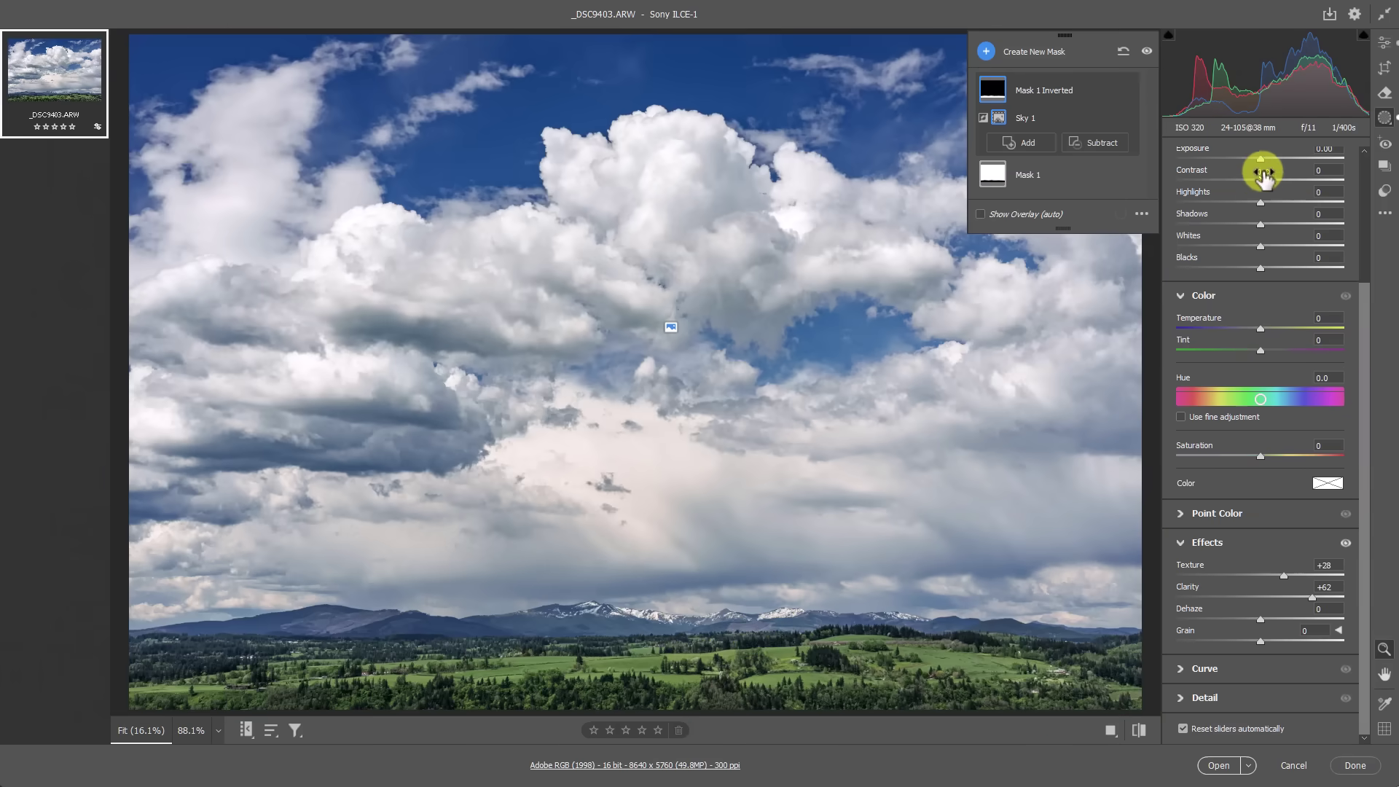
{"action": "mouse_move", "coordinate": [1259, 179]}
{"action": "left_mouse_down"}
{"action": "mouse_move", "coordinate": [1247, 178]}
{"action": "mouse_move", "coordinate": [1276, 184]}
{"action": "mouse_move", "coordinate": [1275, 171]}
{"action": "mouse_move", "coordinate": [1260, 179]}
{"action": "left_mouse_up"}
{"action": "left_click_drag", "start_coordinate": [1256, 156], "coordinate": [1263, 220]}
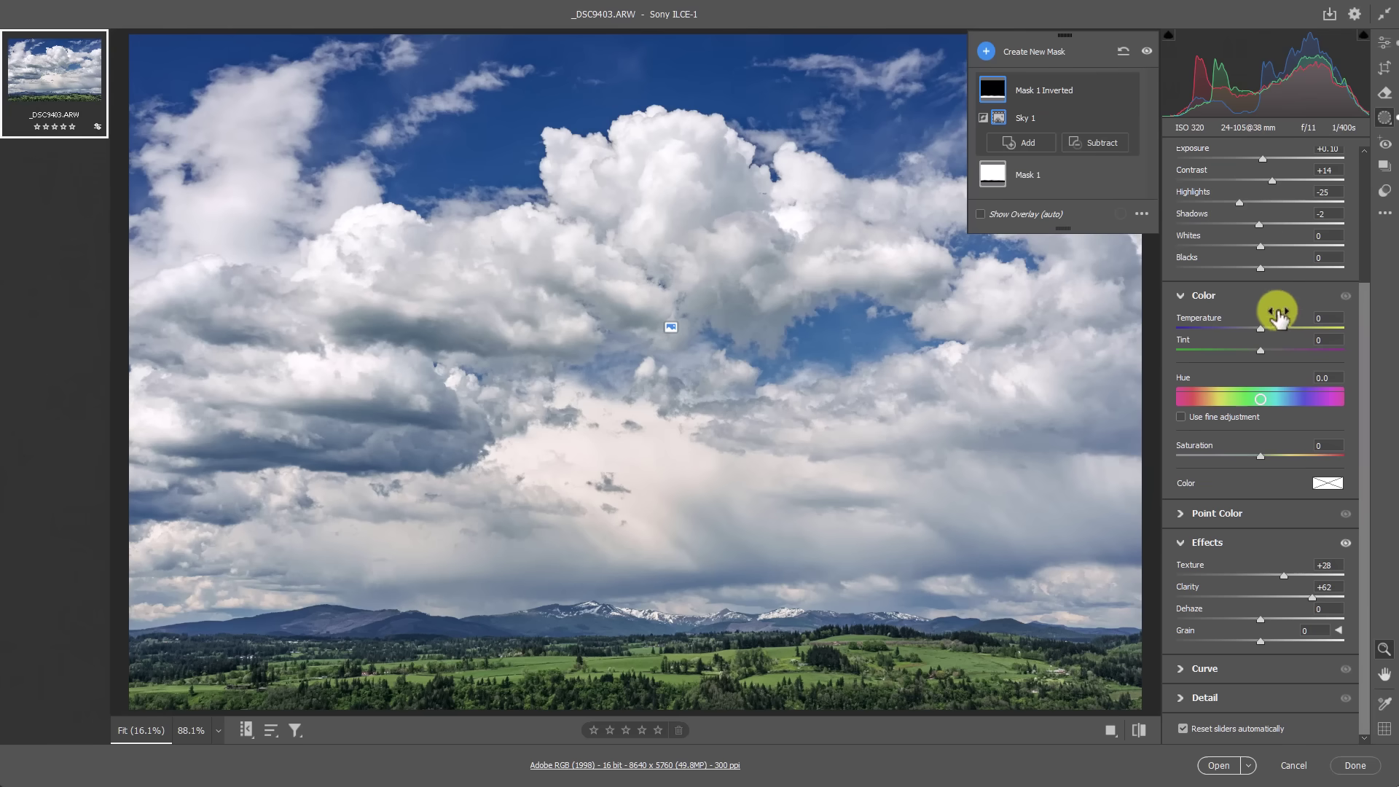
{"action": "scroll", "coordinate": [1278, 295], "scroll_direction": "up", "scroll_amount": 3}
- Lower the foreground mask's Amount, then ease the sky mask's Amount to 77
{"action": "left_click_drag", "start_coordinate": [1267, 268], "coordinate": [1235, 264]}
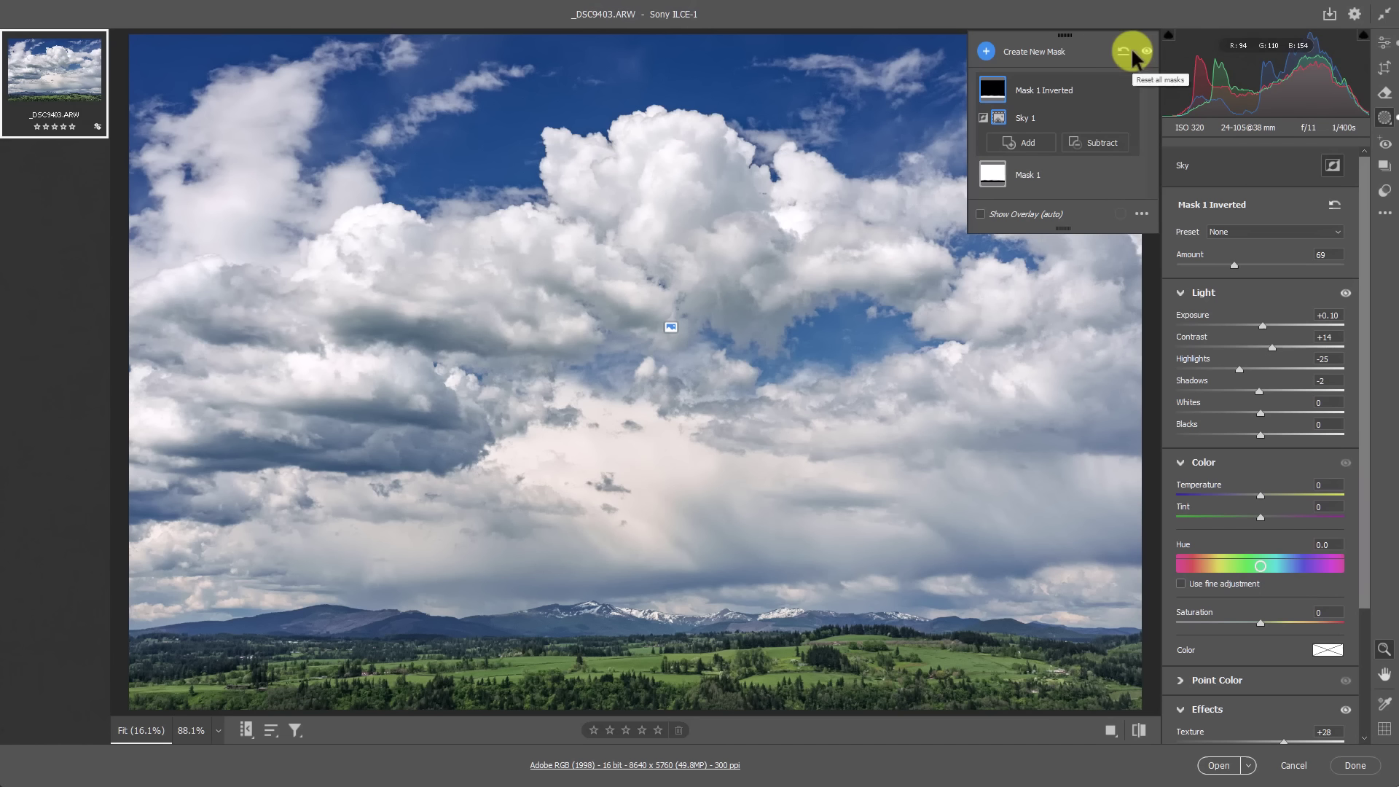
{"action": "left_click_drag", "start_coordinate": [1229, 259], "coordinate": [1213, 261]}
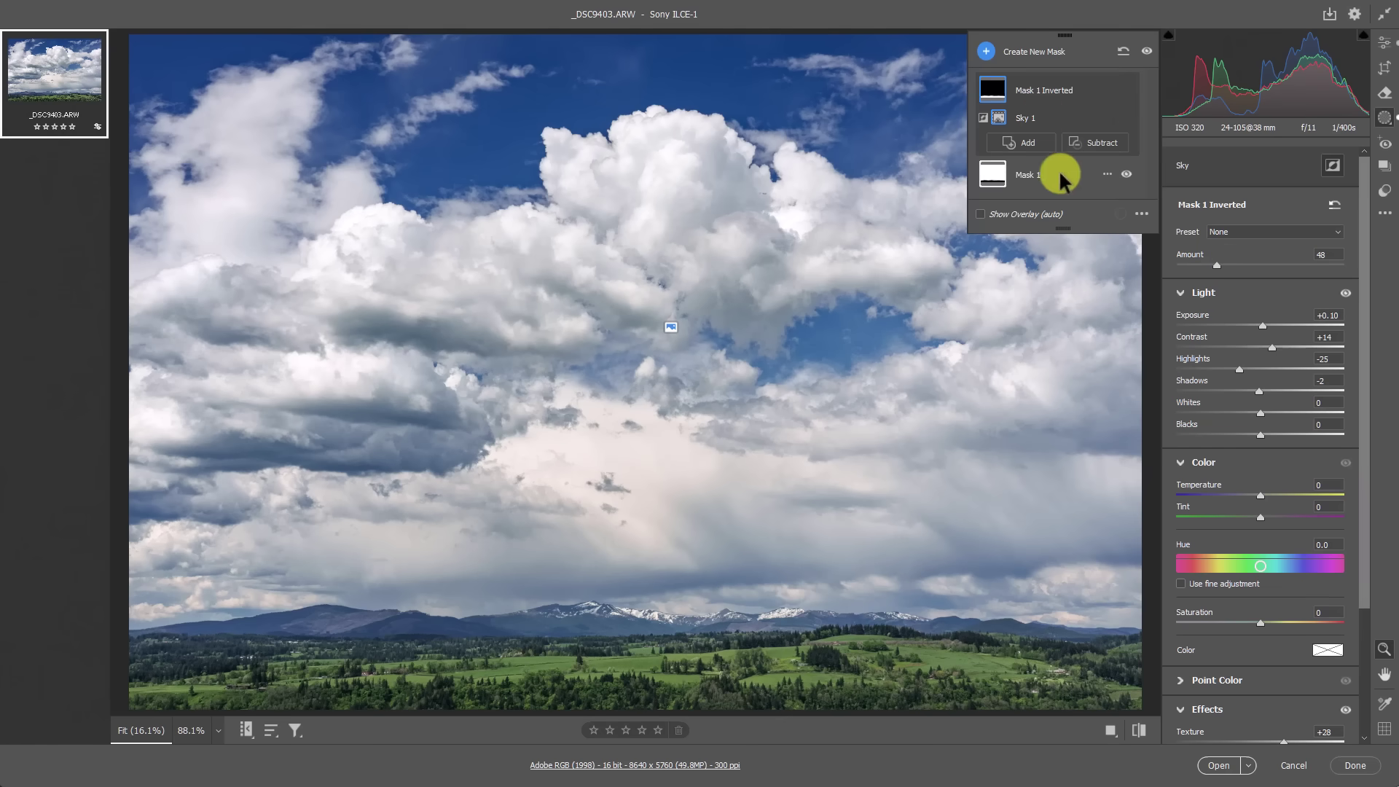
{"action": "left_click", "coordinate": [1060, 179]}
{"action": "mouse_move", "coordinate": [1247, 264]}
{"action": "left_mouse_down"}
{"action": "mouse_move", "coordinate": [1228, 259]}
{"action": "mouse_move", "coordinate": [1241, 266]}
{"action": "left_mouse_up"}
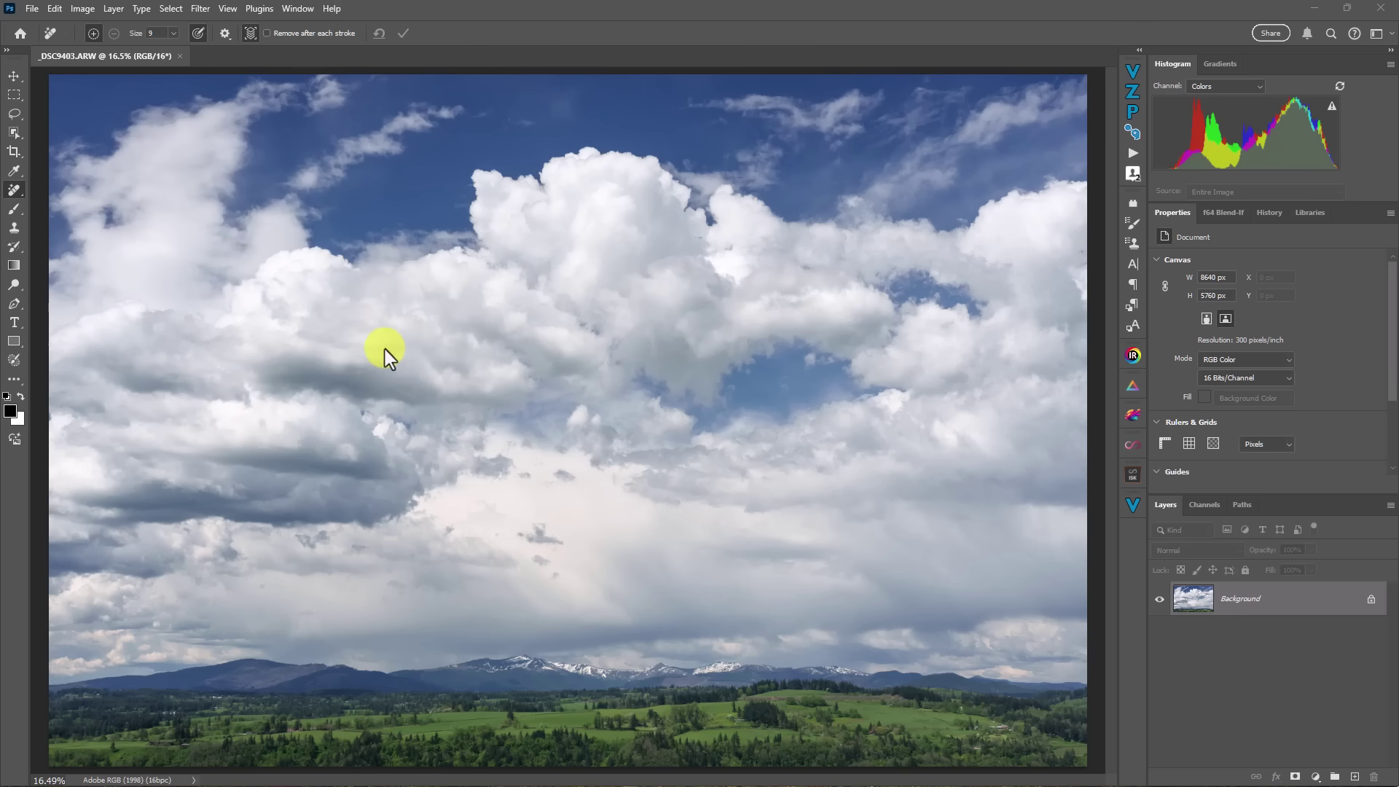
- Select the sky via Select > Sky and bring up the adjustment layer menu
{"action": "left_click", "coordinate": [170, 8]}
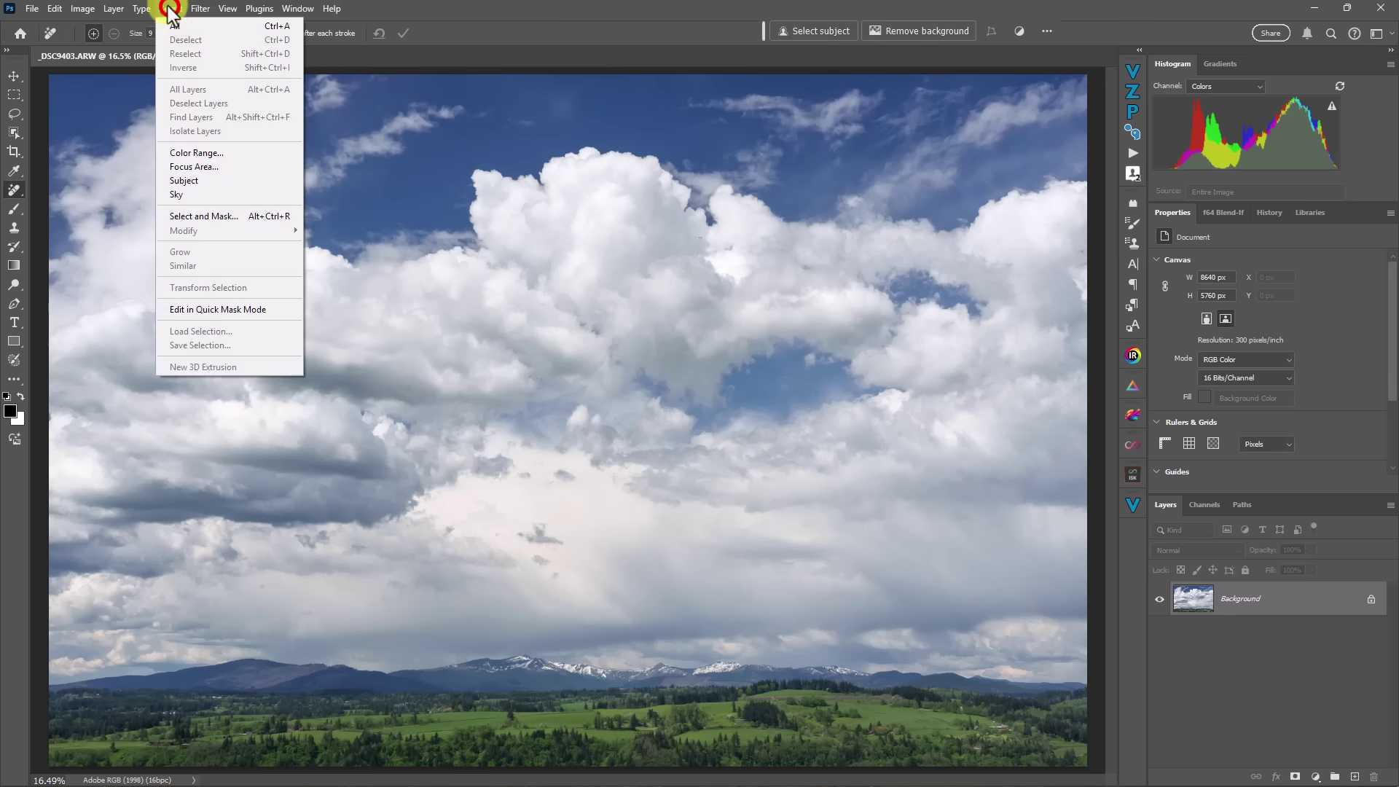
{"action": "left_click", "coordinate": [179, 191]}
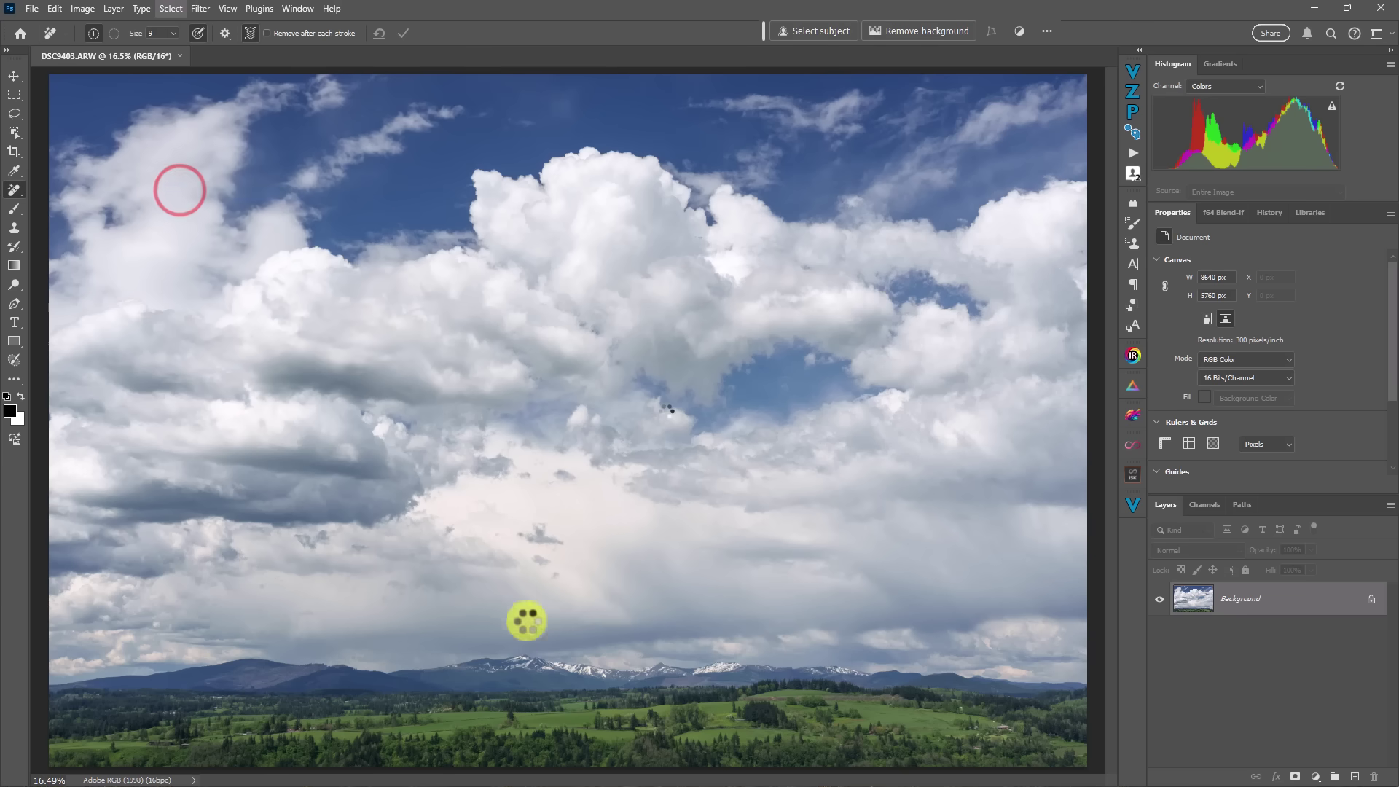
{"action": "left_click", "coordinate": [1315, 776]}
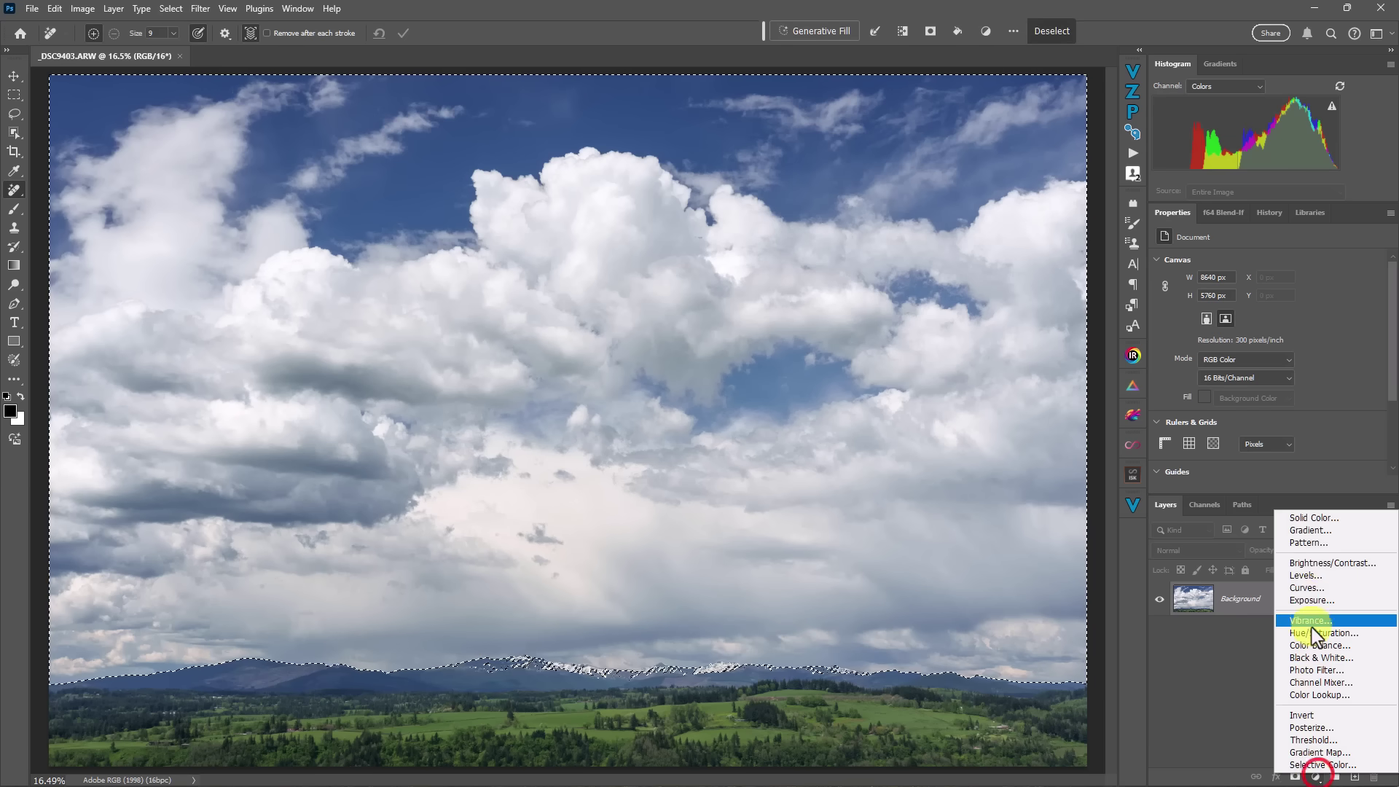
- Add a sky-masked Curves layer and pull its curve points down, Input 208 to Output 176
{"action": "left_click", "coordinate": [1304, 589]}
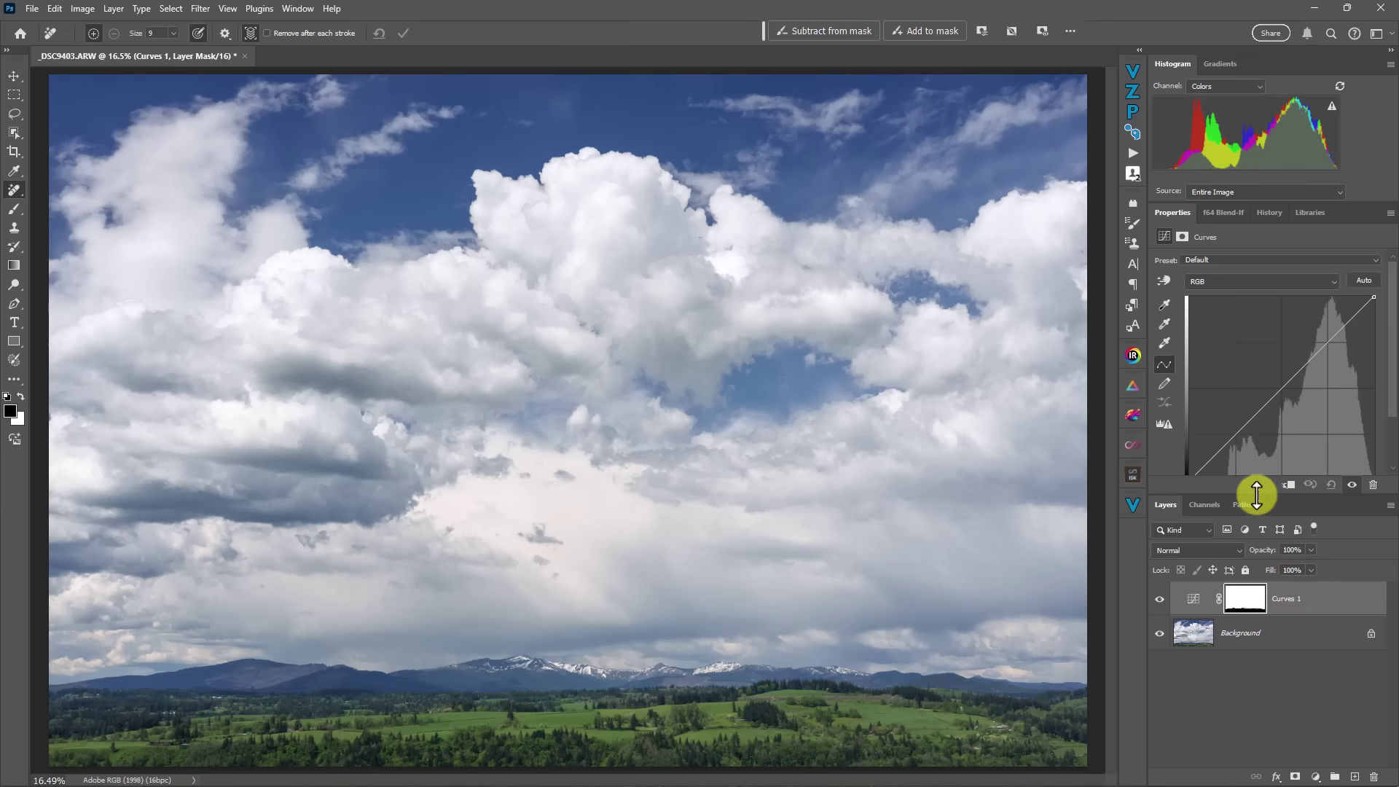
{"action": "left_click_drag", "start_coordinate": [1256, 495], "coordinate": [1261, 531]}
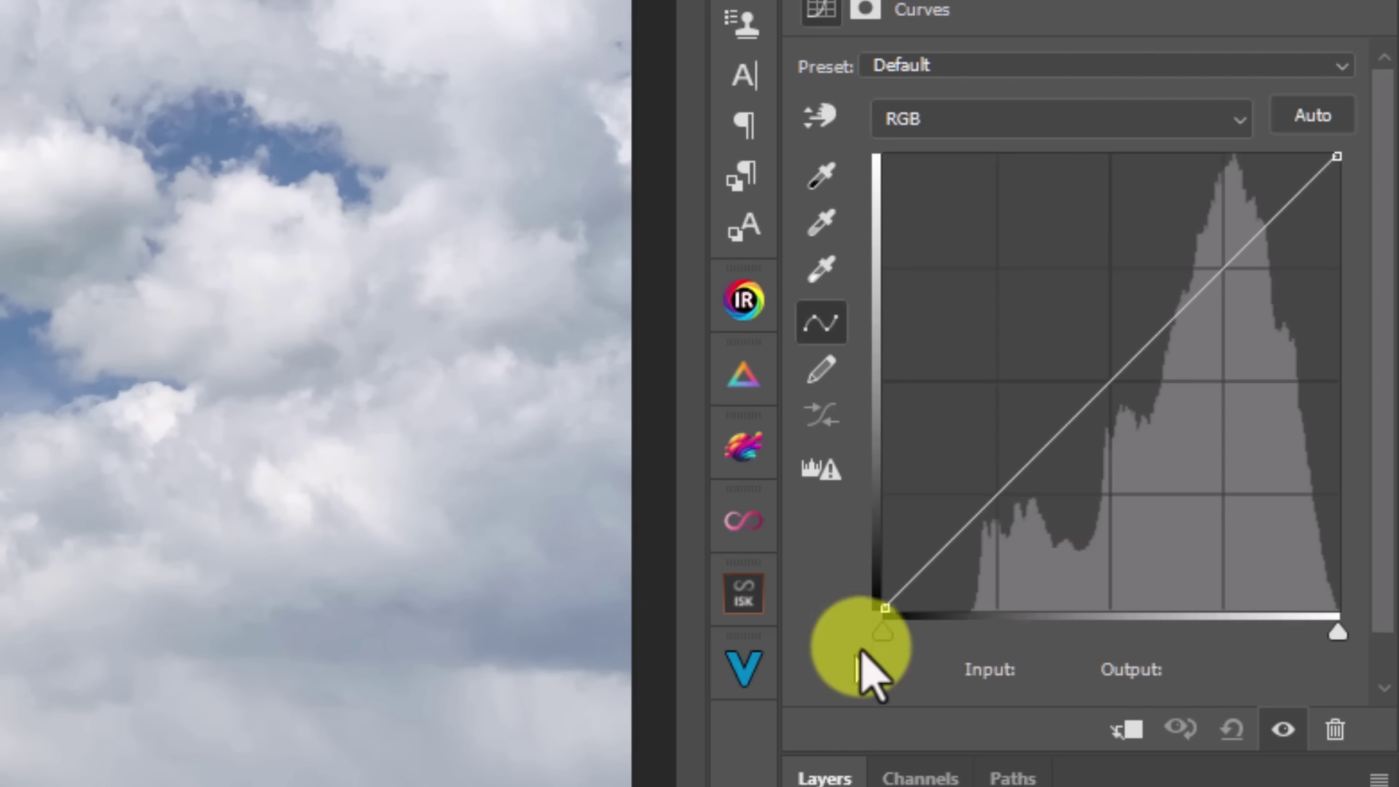
{"action": "left_click_drag", "start_coordinate": [882, 632], "coordinate": [779, 632]}
{"action": "left_click_drag", "start_coordinate": [1333, 630], "coordinate": [1369, 626]}
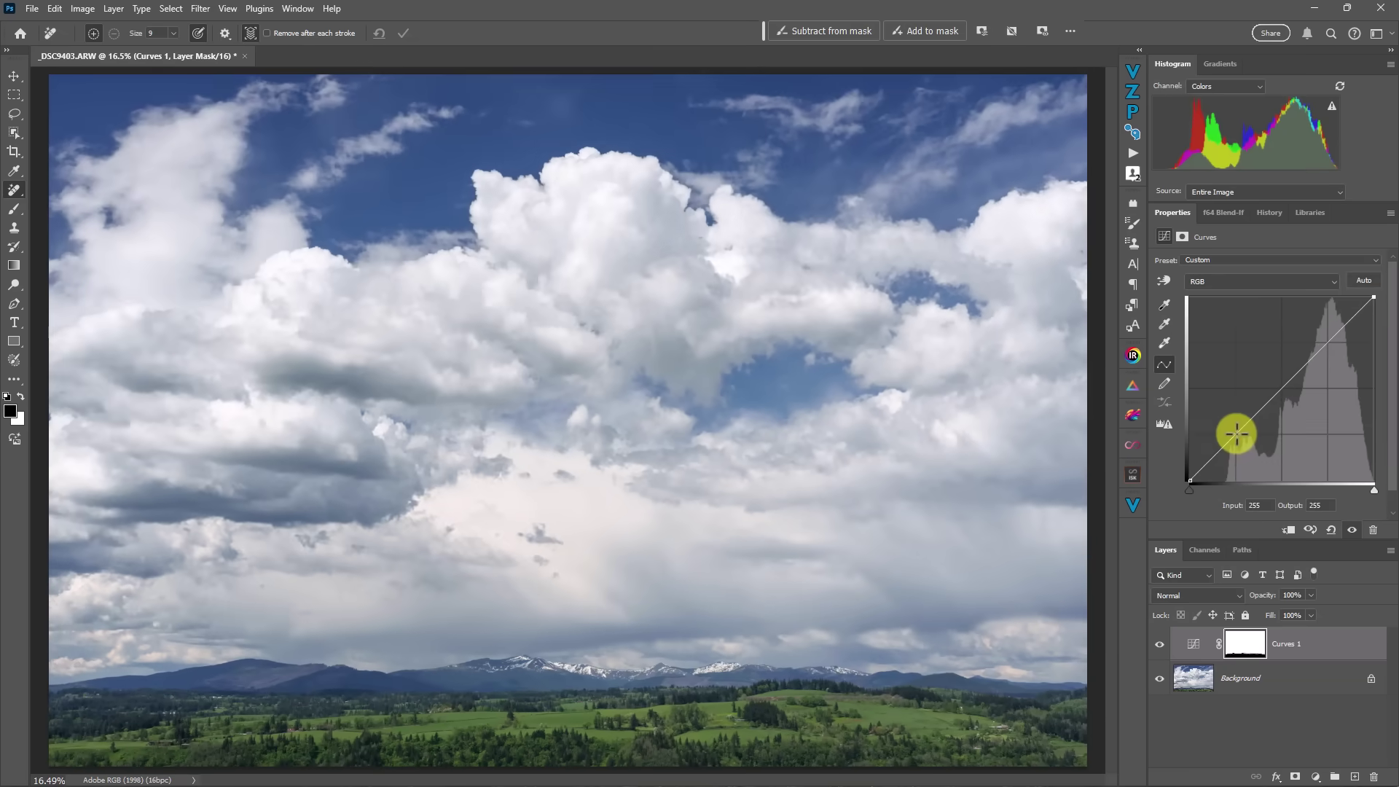
{"action": "left_click", "coordinate": [999, 494]}
{"action": "left_click_drag", "start_coordinate": [1235, 435], "coordinate": [1241, 453]}
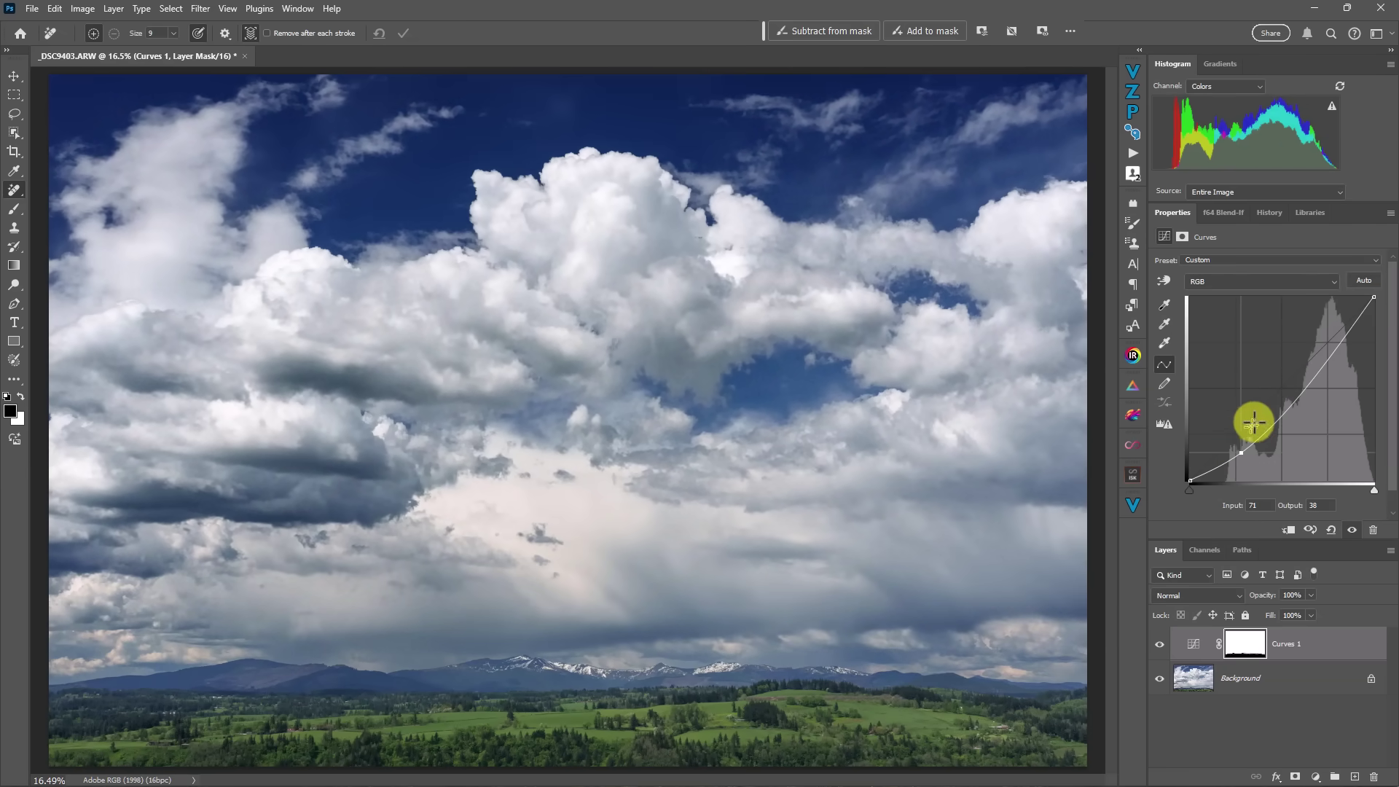
{"action": "left_click", "coordinate": [1285, 405]}
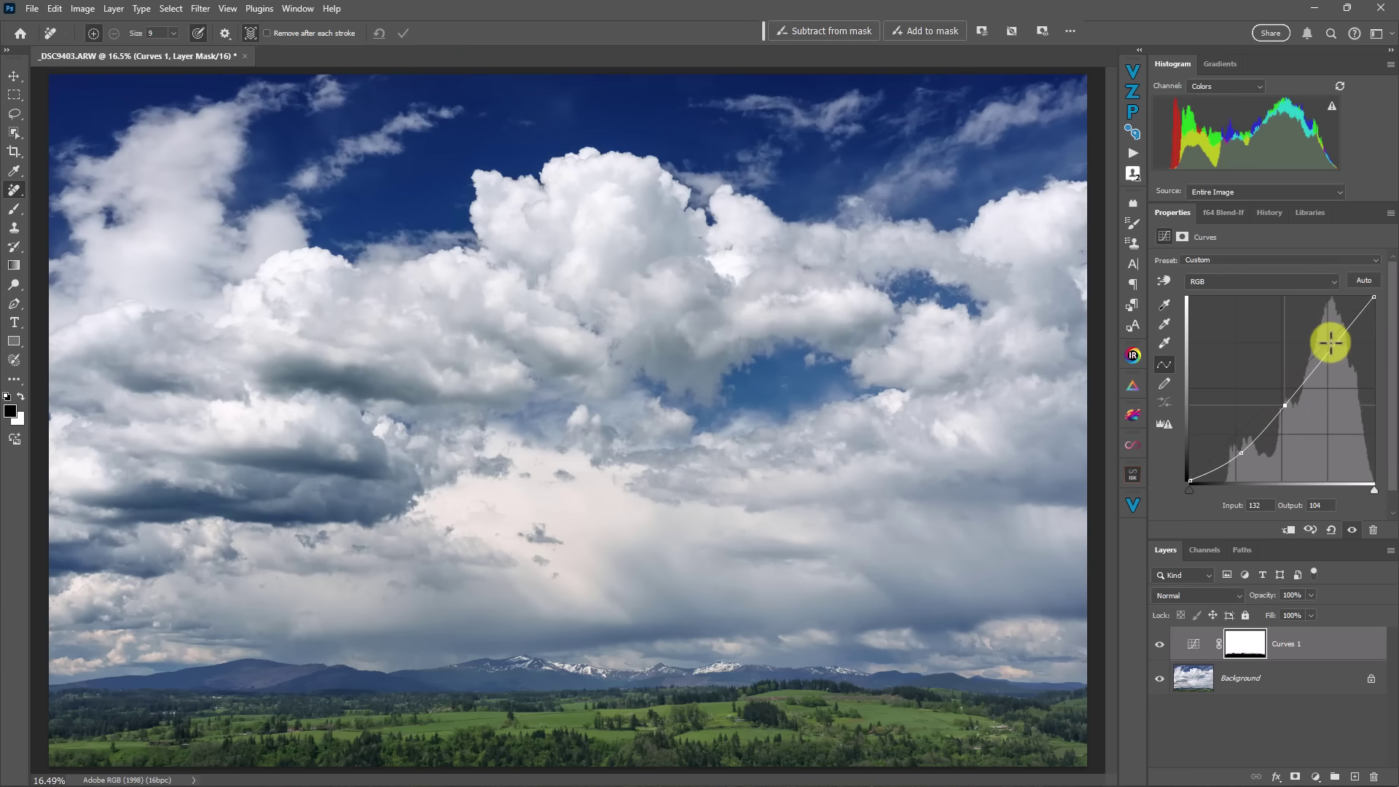
{"action": "left_click_drag", "start_coordinate": [1333, 337], "coordinate": [1339, 354]}
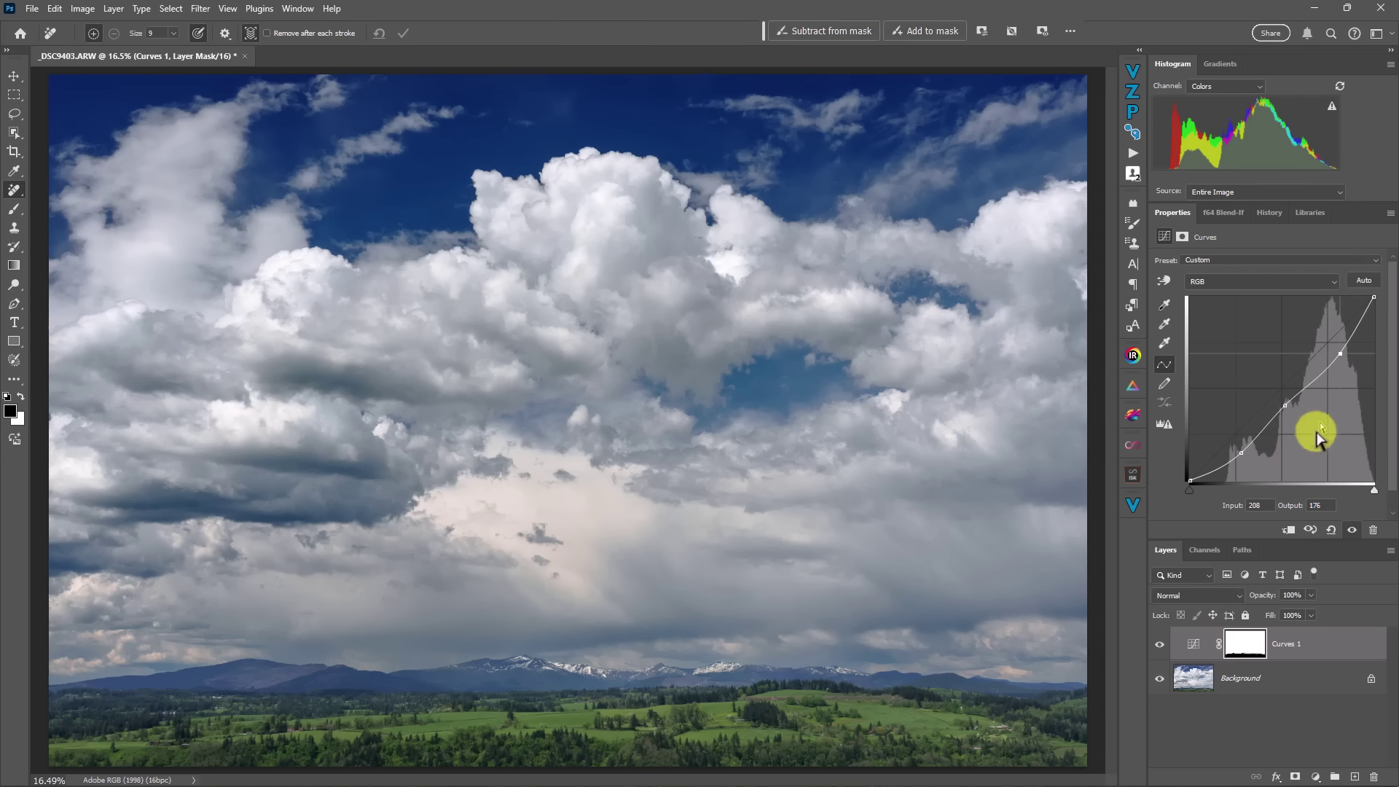
- Drop Curves 1 opacity to 64% and move the lower curve point to Input 66, Output 32
{"action": "mouse_move", "coordinate": [1307, 609]}
{"action": "left_mouse_down"}
{"action": "mouse_move", "coordinate": [1270, 608]}
{"action": "mouse_move", "coordinate": [1282, 602]}
{"action": "left_mouse_up"}
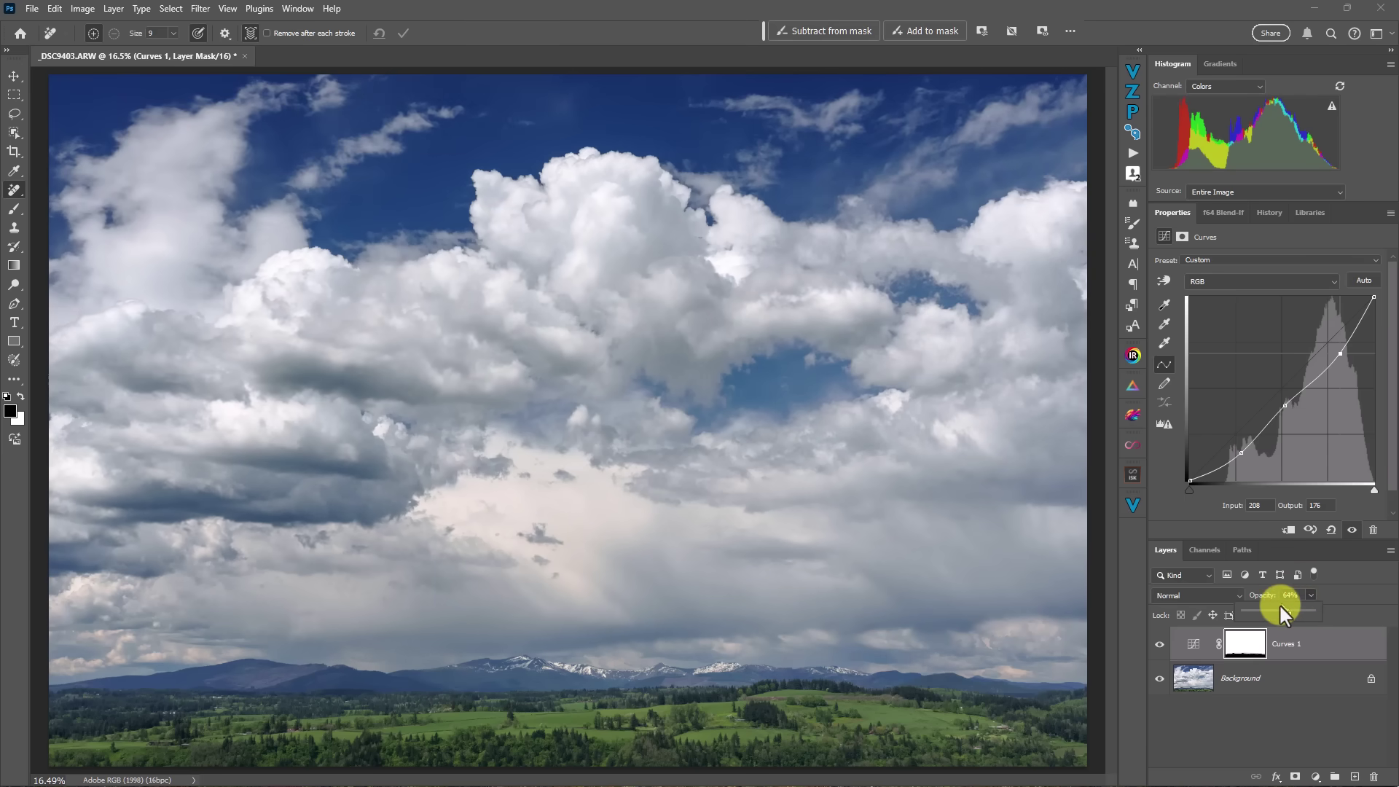
{"action": "left_click", "coordinate": [1282, 616]}
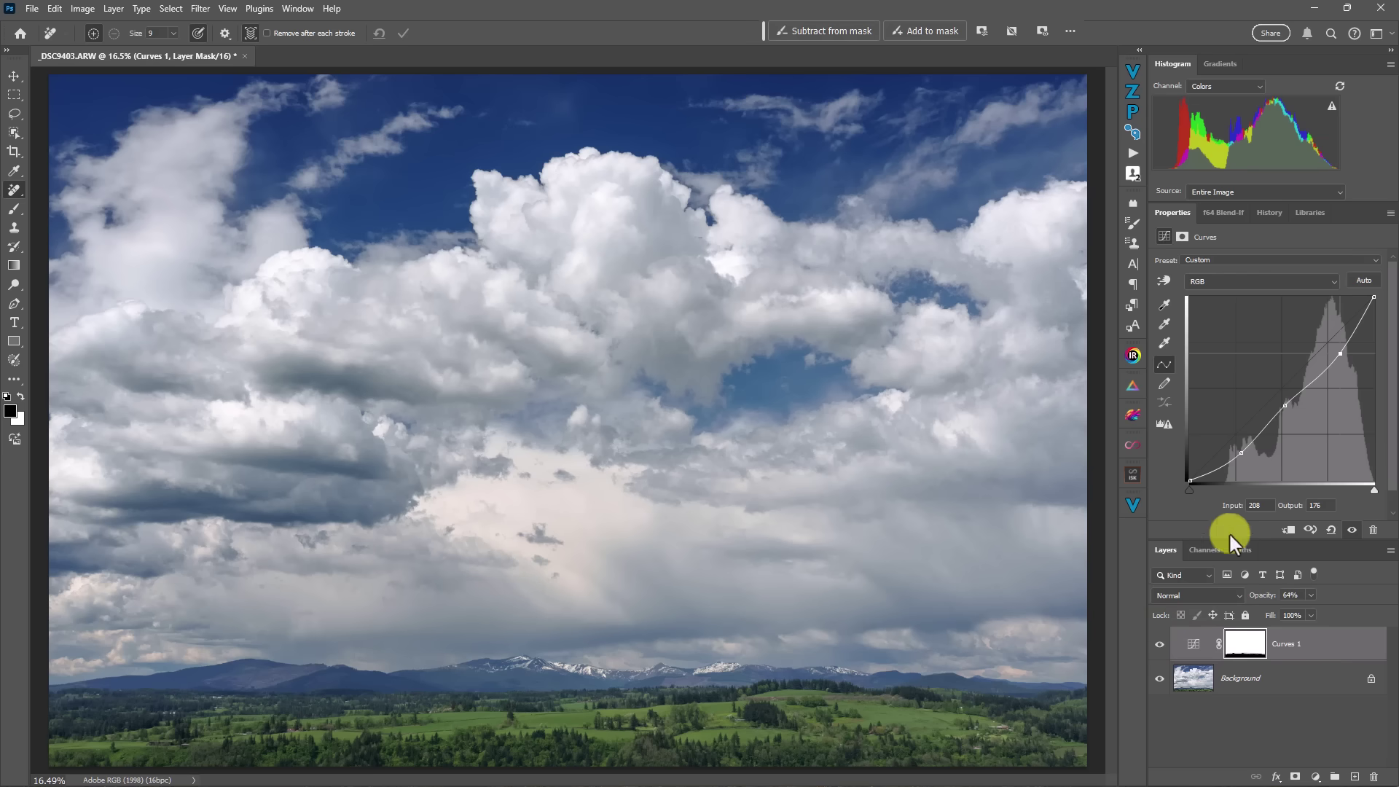
{"action": "left_click_drag", "start_coordinate": [1241, 454], "coordinate": [1247, 468]}
{"action": "mouse_move", "coordinate": [1282, 399]}
{"action": "left_mouse_down"}
{"action": "mouse_move", "coordinate": [1299, 428]}
{"action": "mouse_move", "coordinate": [1286, 409]}
{"action": "left_mouse_up"}
{"action": "left_click_drag", "start_coordinate": [1253, 463], "coordinate": [1236, 457]}
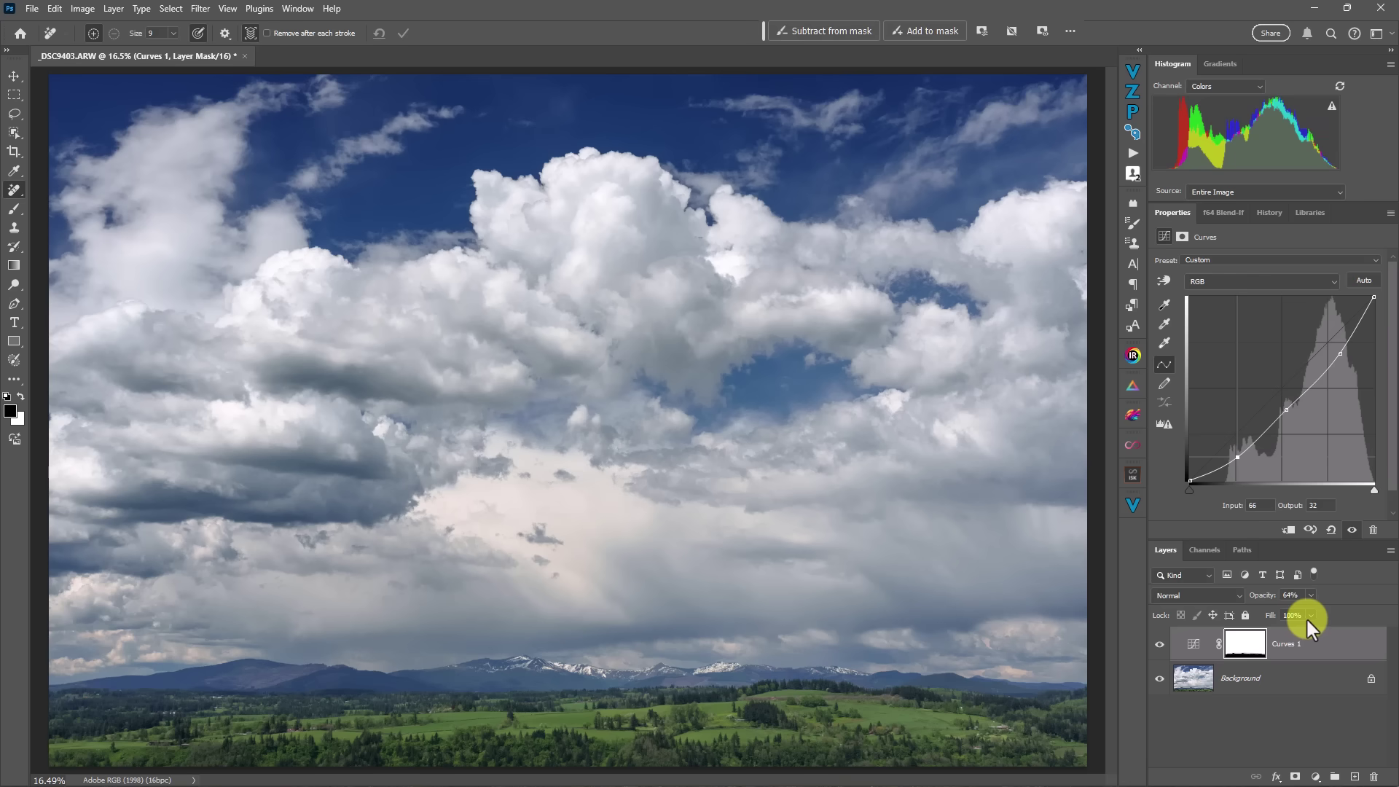
- In Curves 1's Blend If, feather the Underlying Layer range between 145 and 234
{"action": "left_click", "coordinate": [1320, 647]}
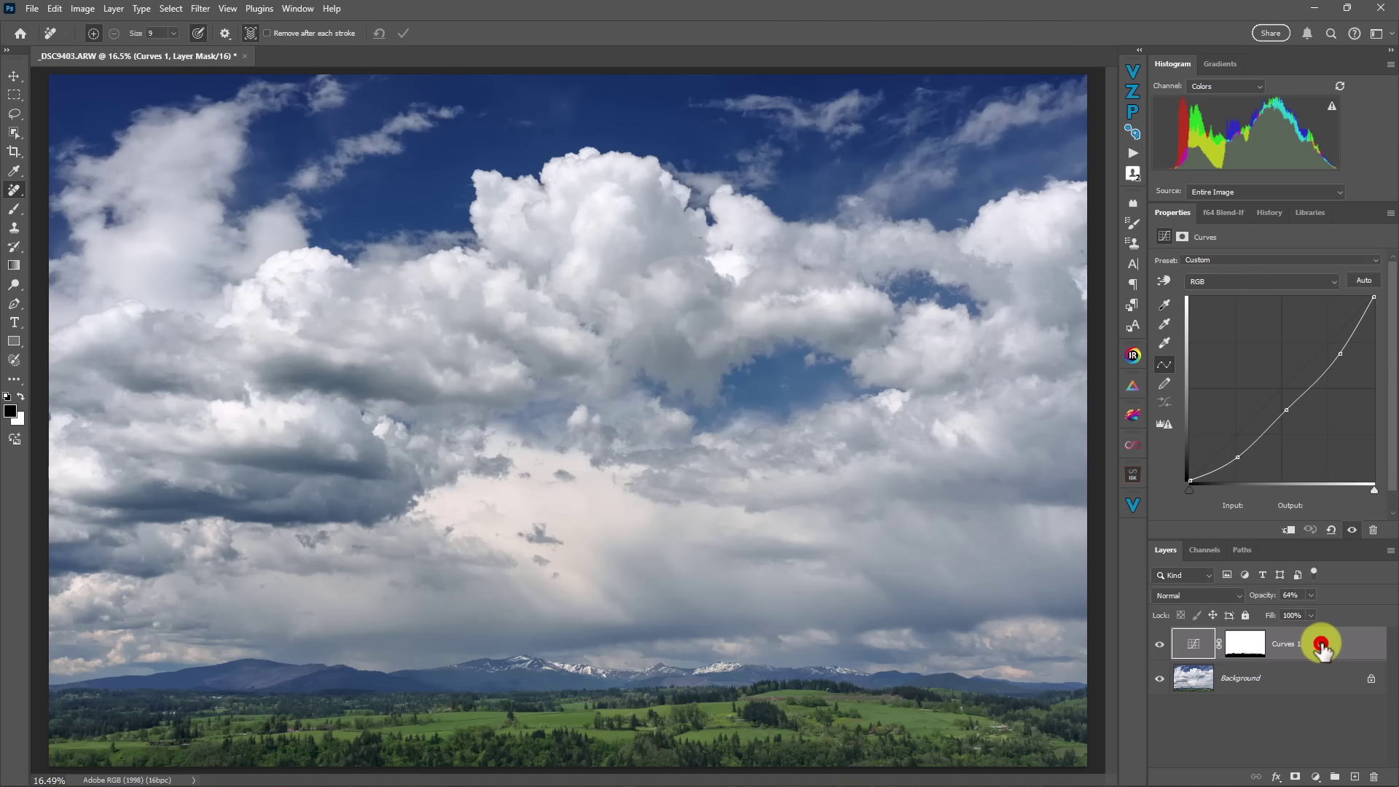
{"action": "double_click", "coordinate": [1320, 647]}
{"action": "left_click_drag", "start_coordinate": [983, 277], "coordinate": [681, 347]}
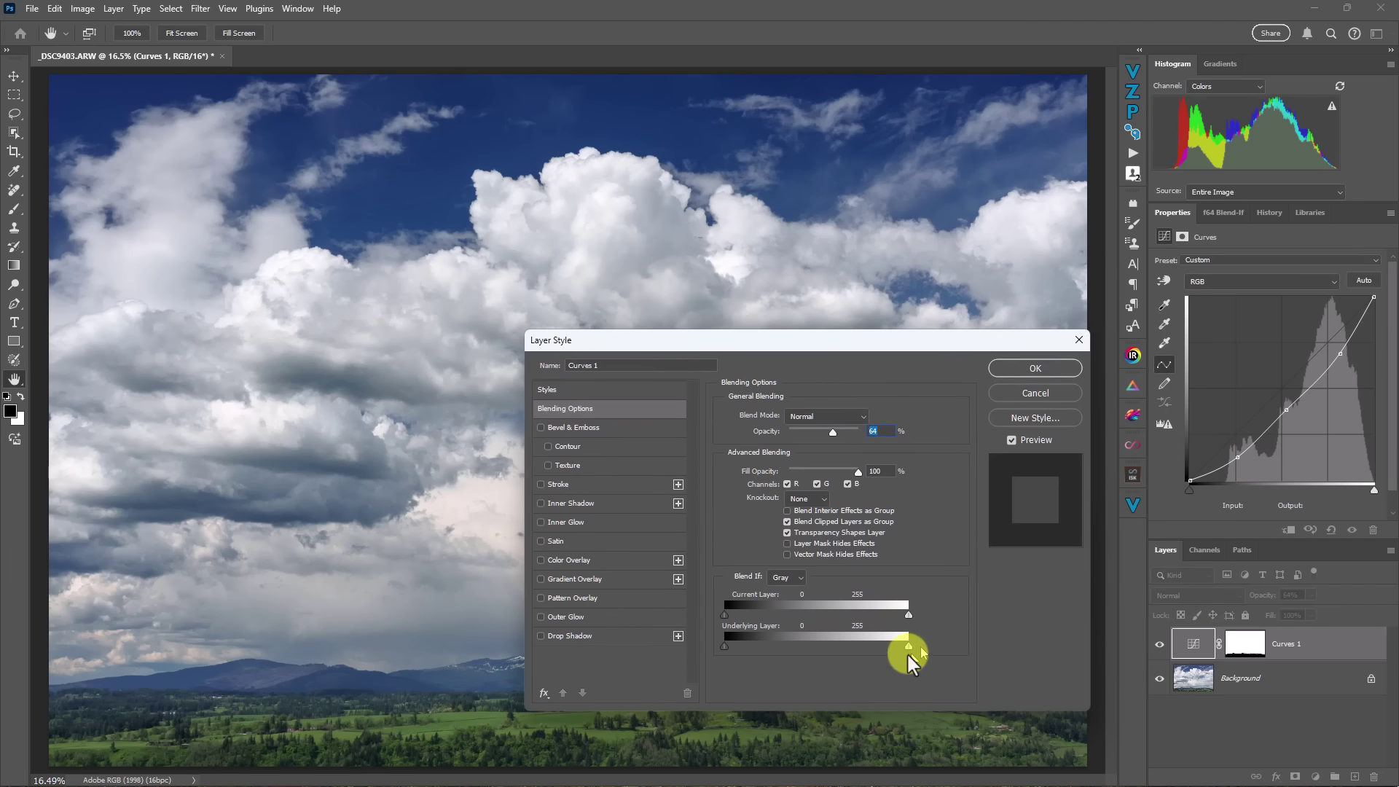
{"action": "mouse_move", "coordinate": [908, 645]}
{"action": "left_mouse_down"}
{"action": "mouse_move", "coordinate": [851, 641]}
{"action": "mouse_move", "coordinate": [886, 643]}
{"action": "left_mouse_up"}
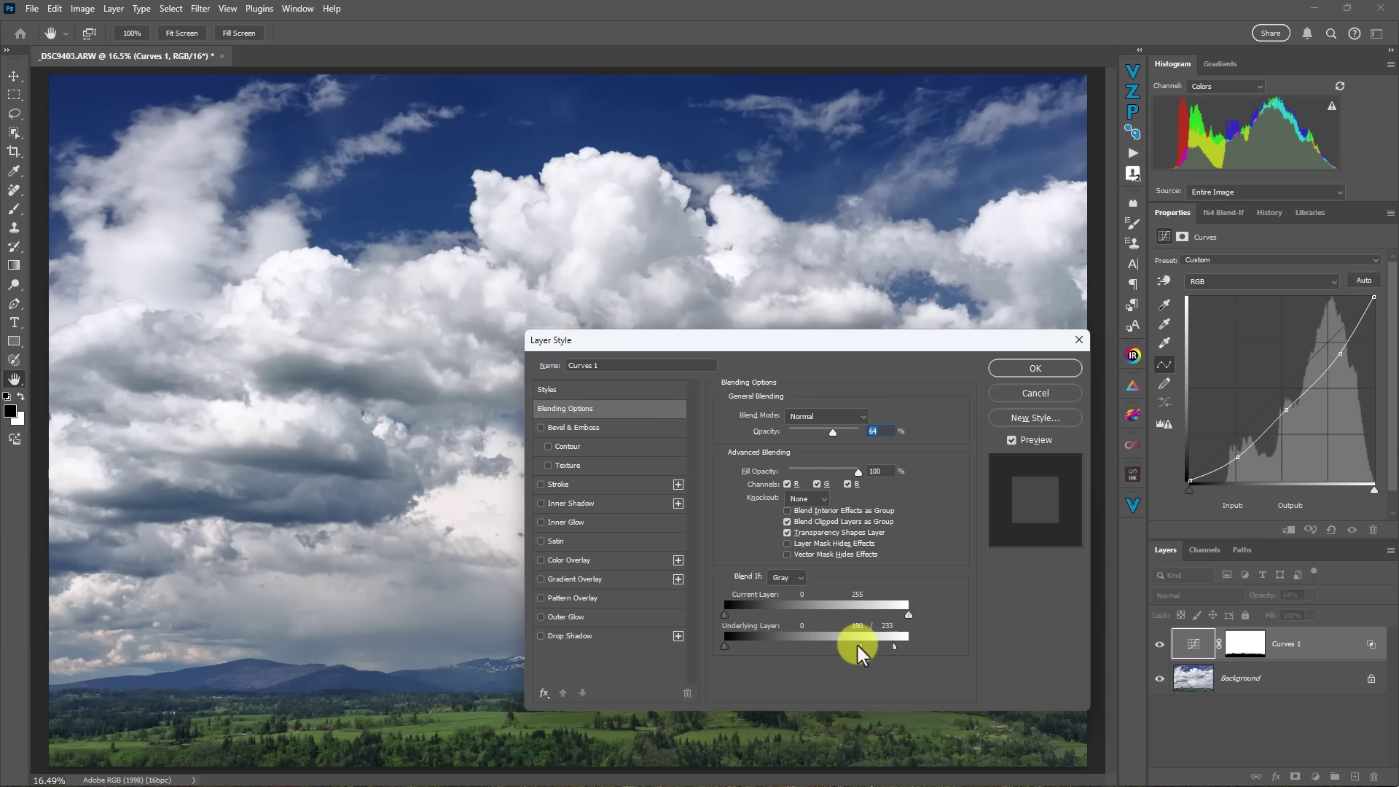
{"action": "left_click_drag", "start_coordinate": [858, 646], "coordinate": [952, 640]}
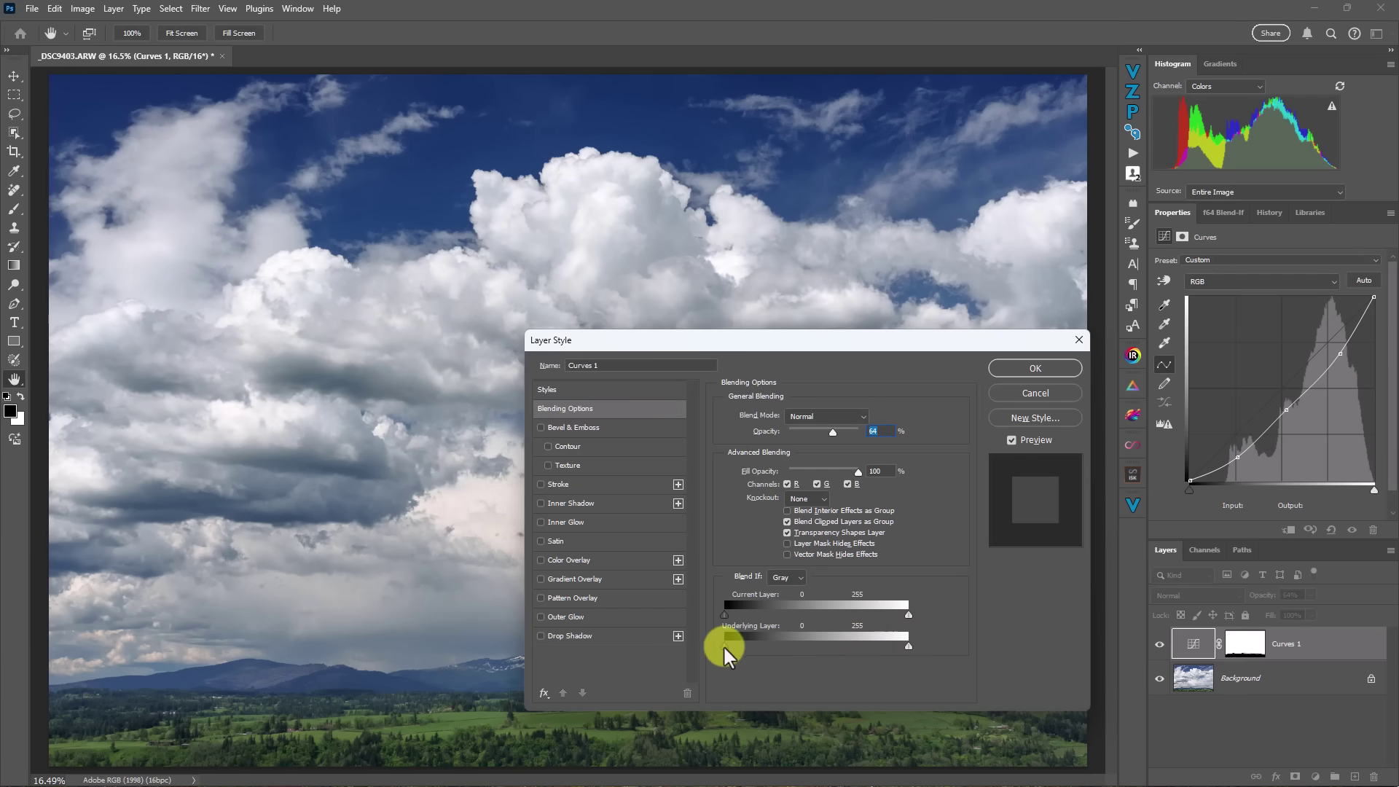
{"action": "left_click_drag", "start_coordinate": [724, 647], "coordinate": [859, 659]}
{"action": "key", "text": "alt"}
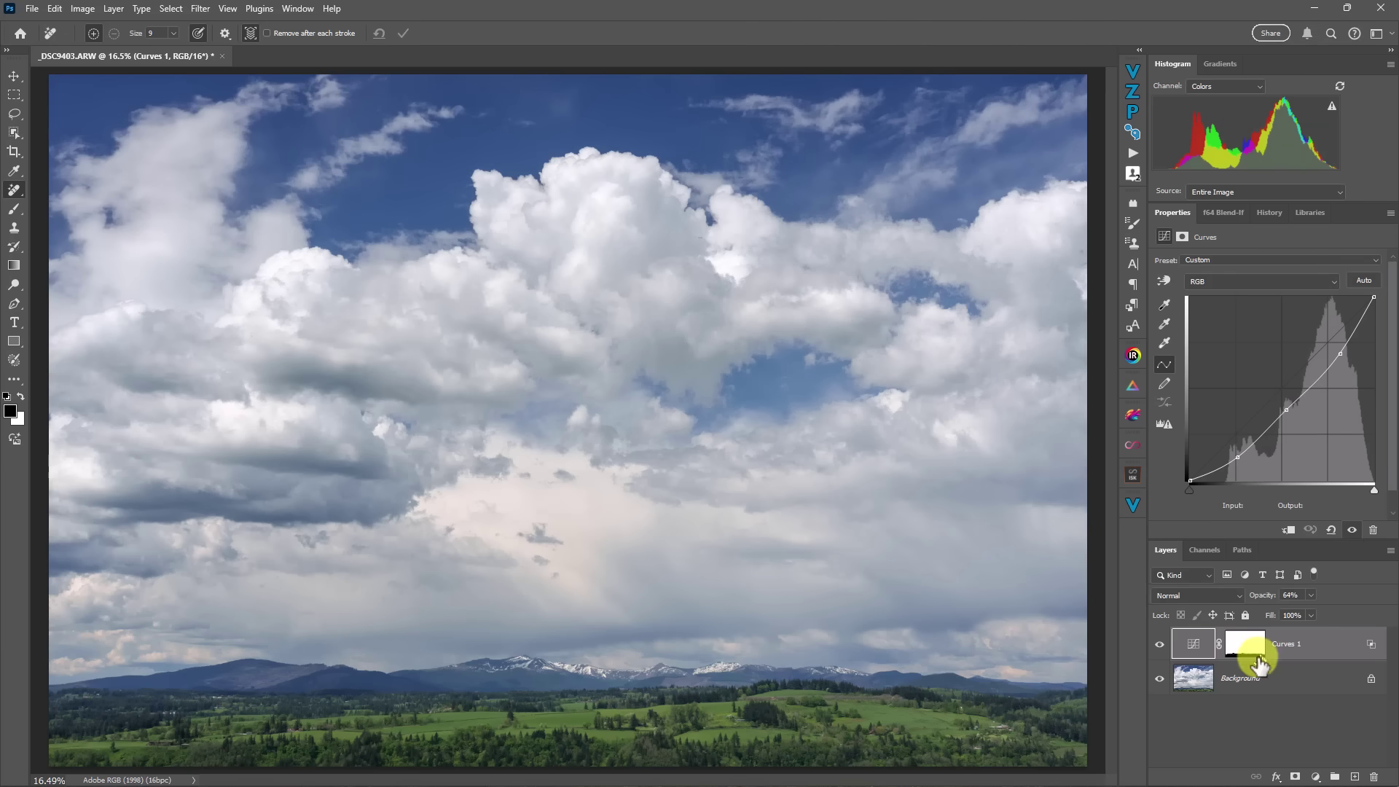
- Rename the Curves 1 adjustment layer to 'Dehaze'
{"action": "double_click", "coordinate": [1280, 644]}
{"action": "type", "text": "Dehaze"}
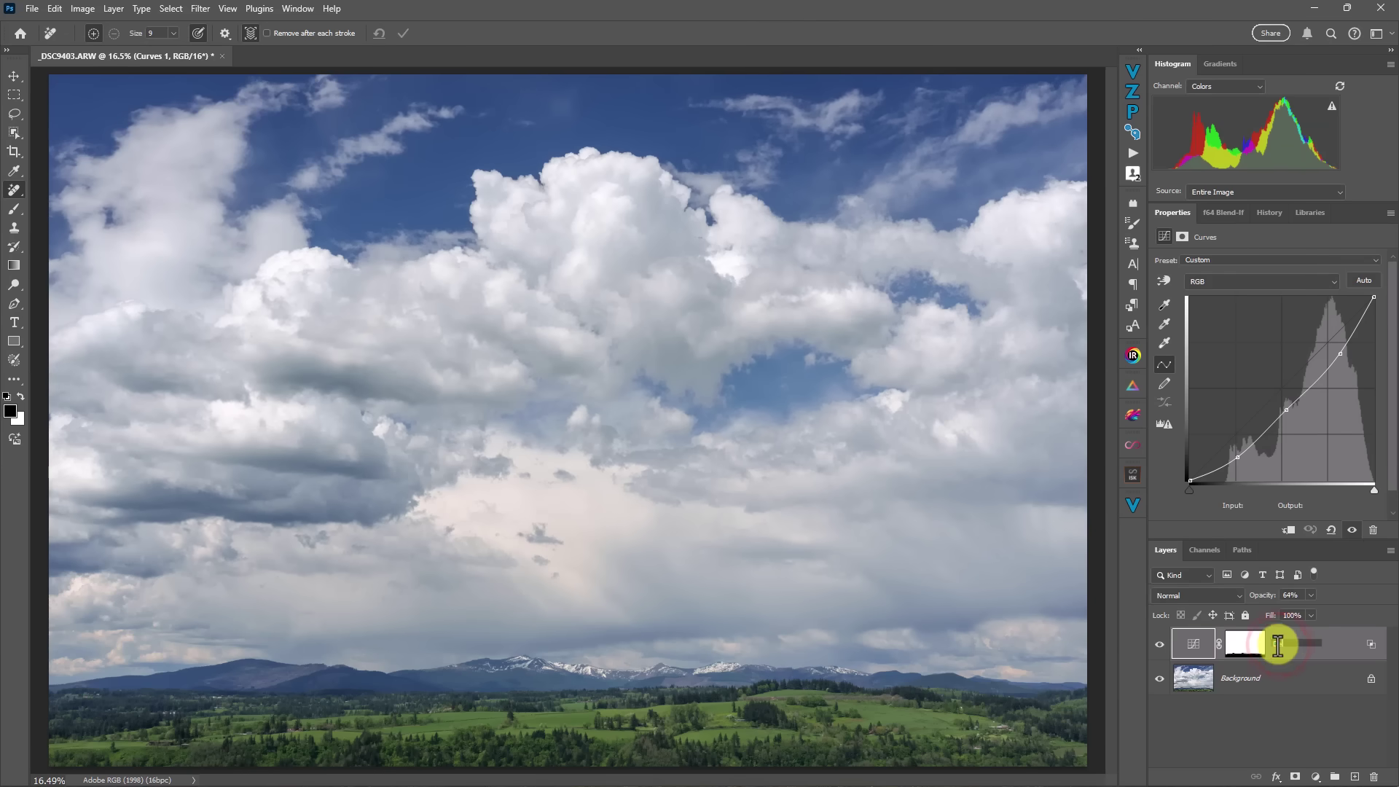
{"action": "key", "text": "Return"}
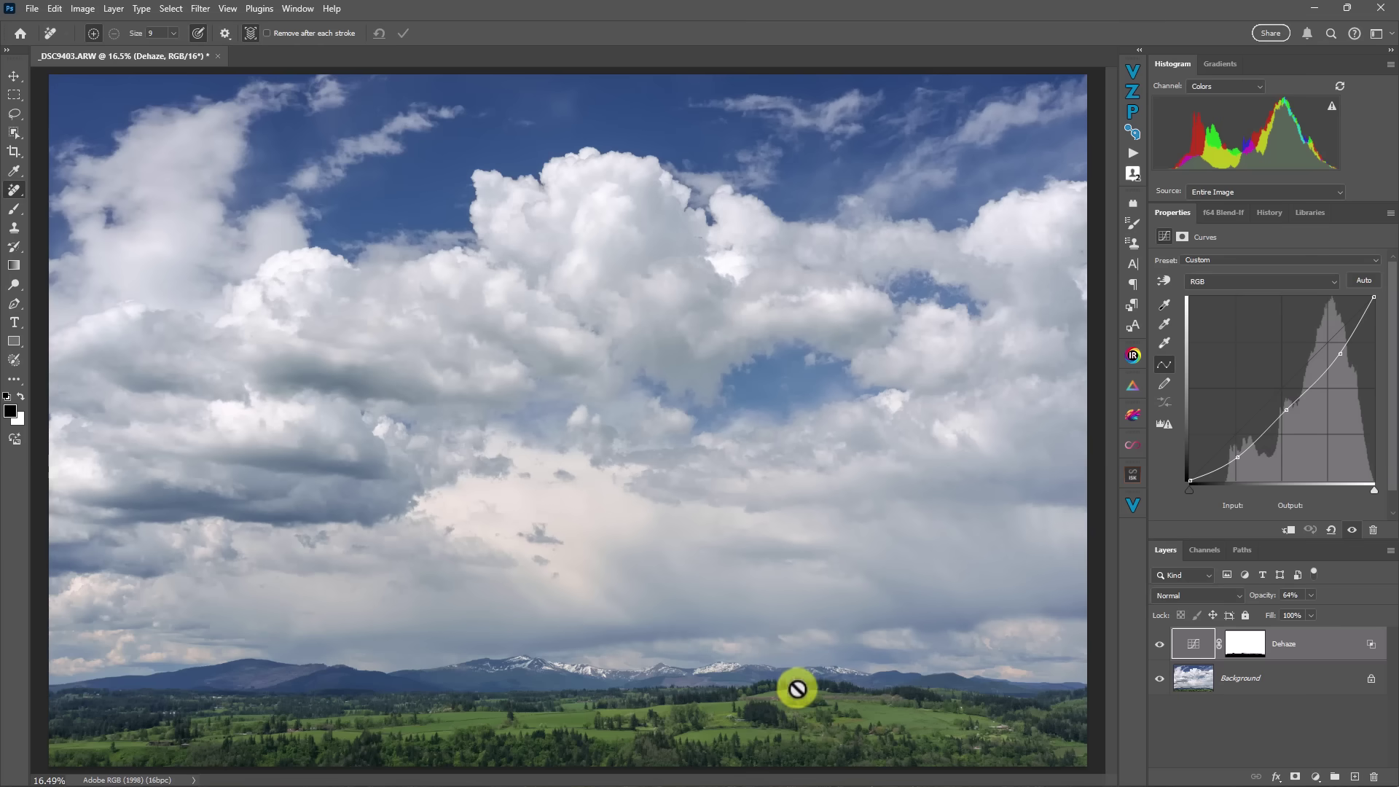
- Duplicate the Background layer and set the copy's blend mode to Linear Light
{"action": "left_click_drag", "start_coordinate": [801, 688], "coordinate": [854, 455]}
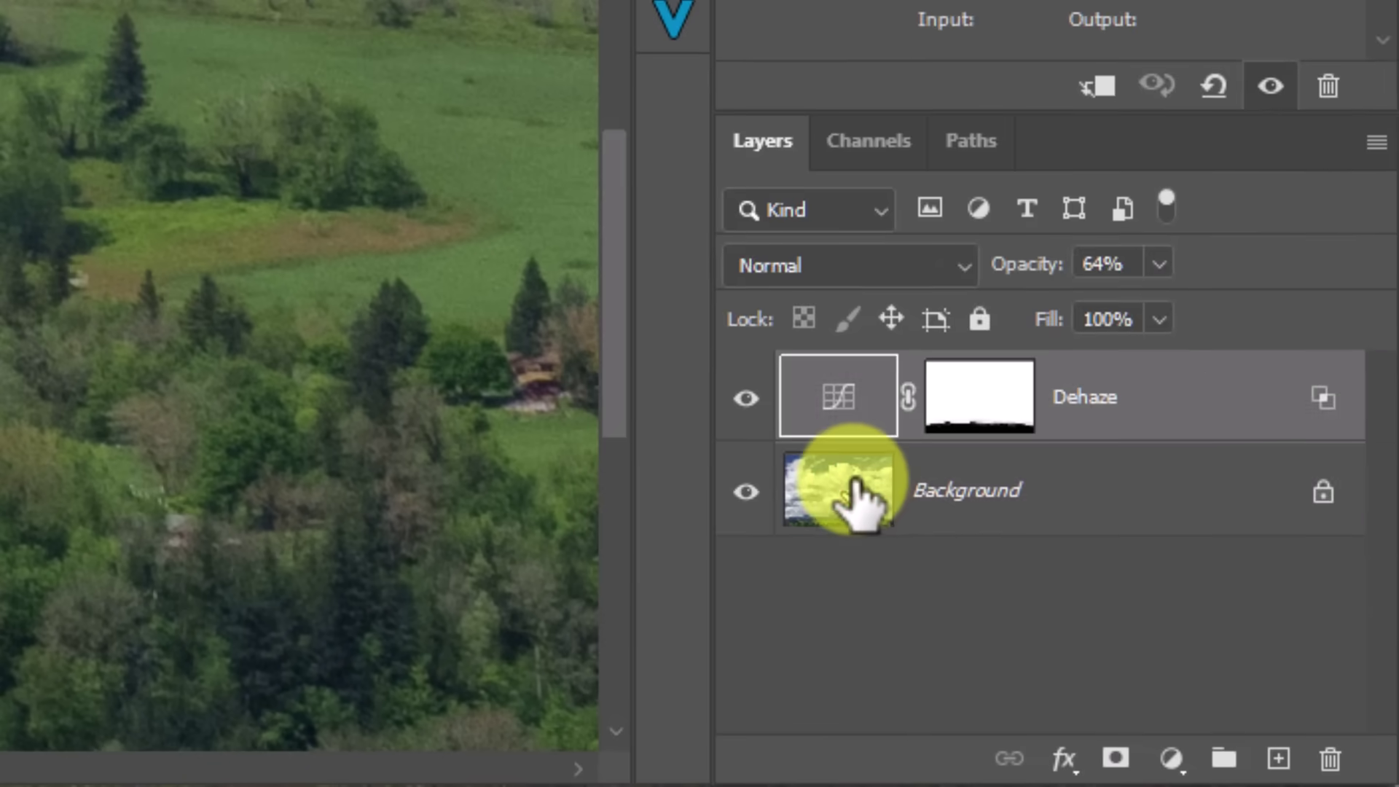
{"action": "left_click", "coordinate": [971, 546]}
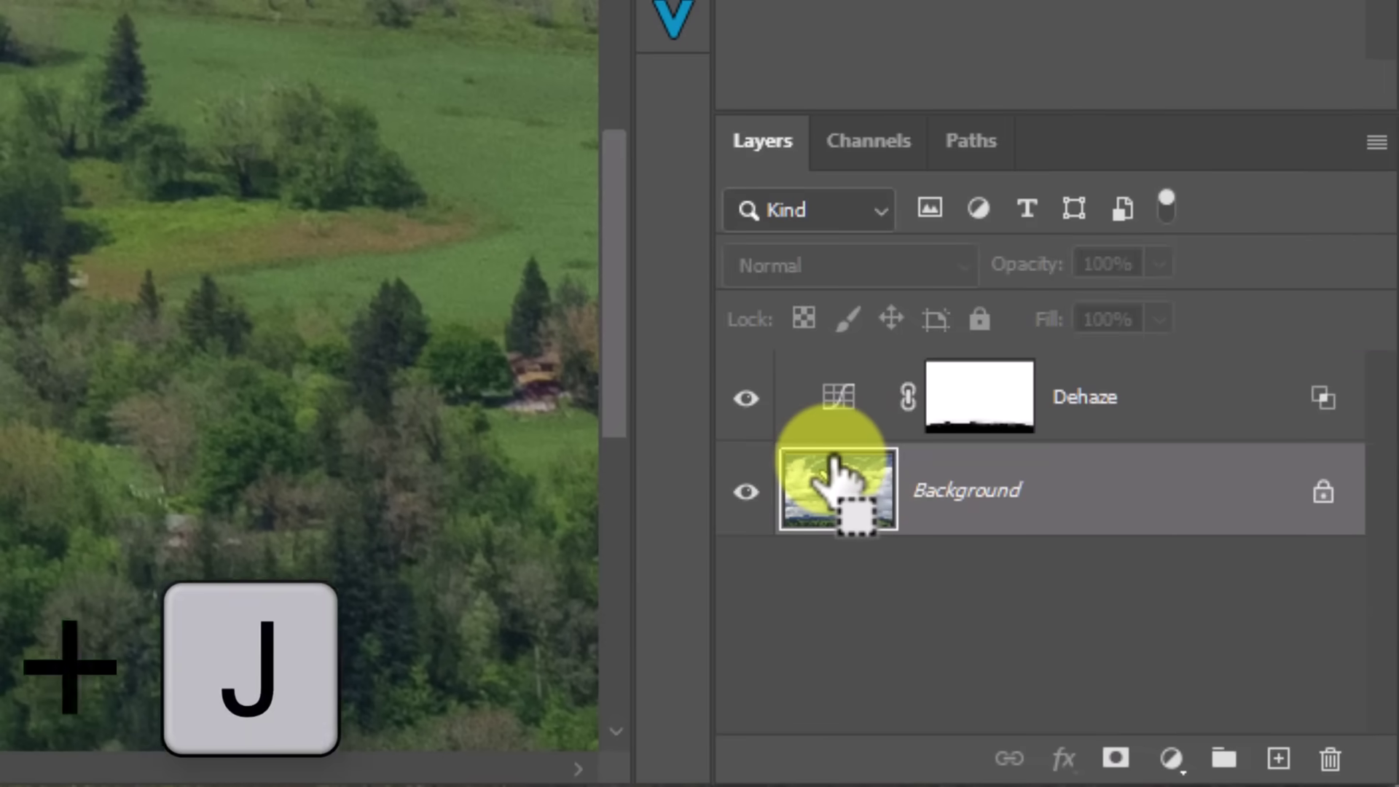
{"action": "key", "text": "ctrl+j"}
{"action": "left_click", "coordinate": [846, 255]}
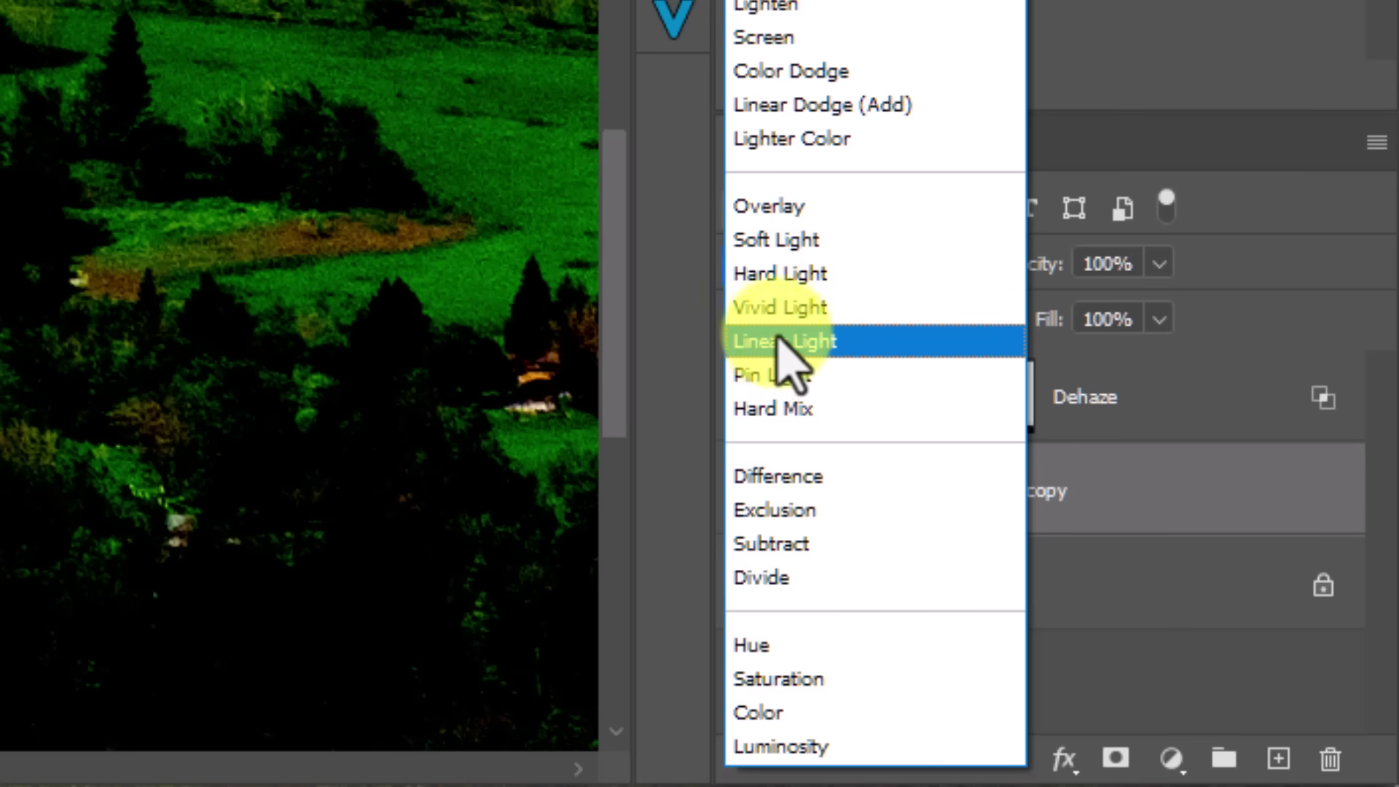
{"action": "left_click", "coordinate": [783, 340]}
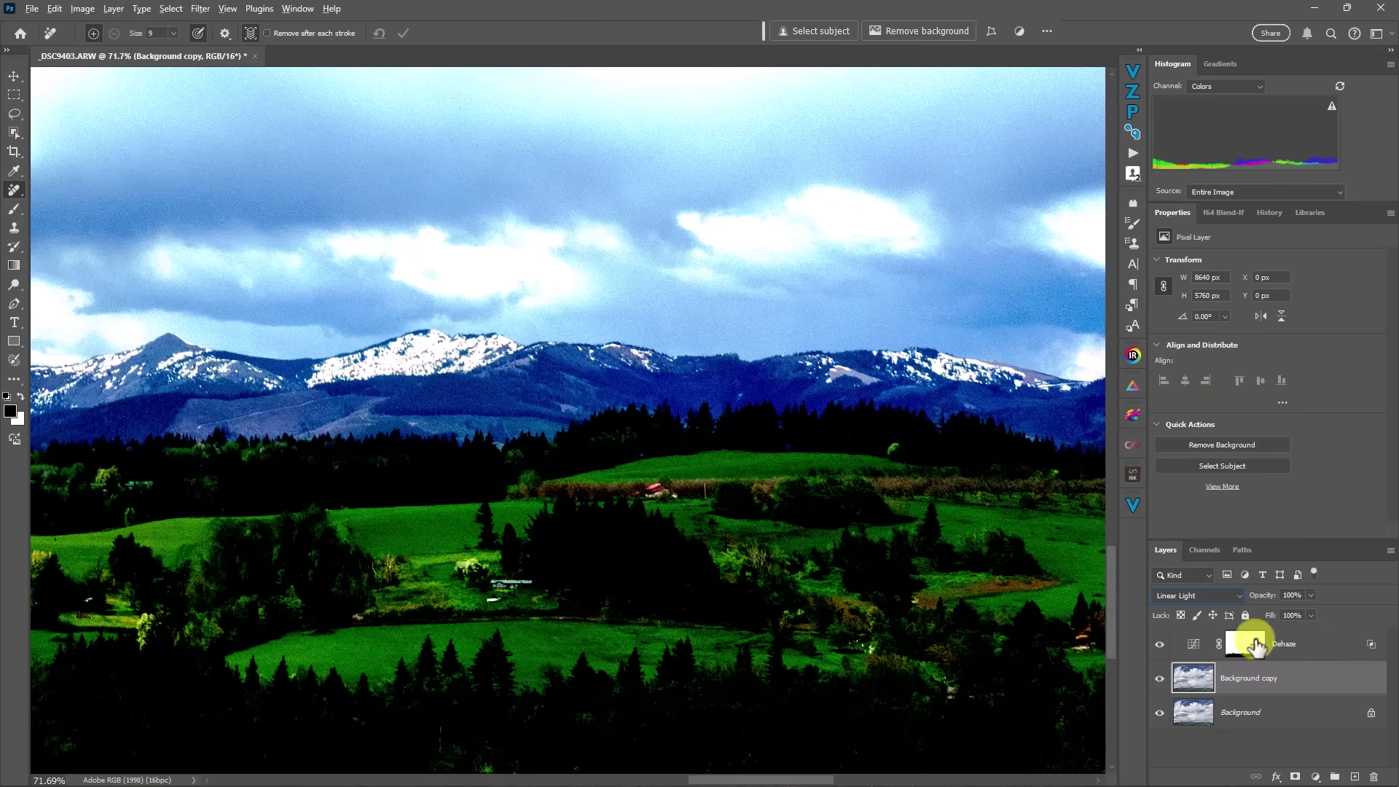
- Copy the Dehaze mask onto Background copy and invert it so only the land is affected
{"action": "left_click_drag", "start_coordinate": [1250, 645], "coordinate": [1252, 676]}
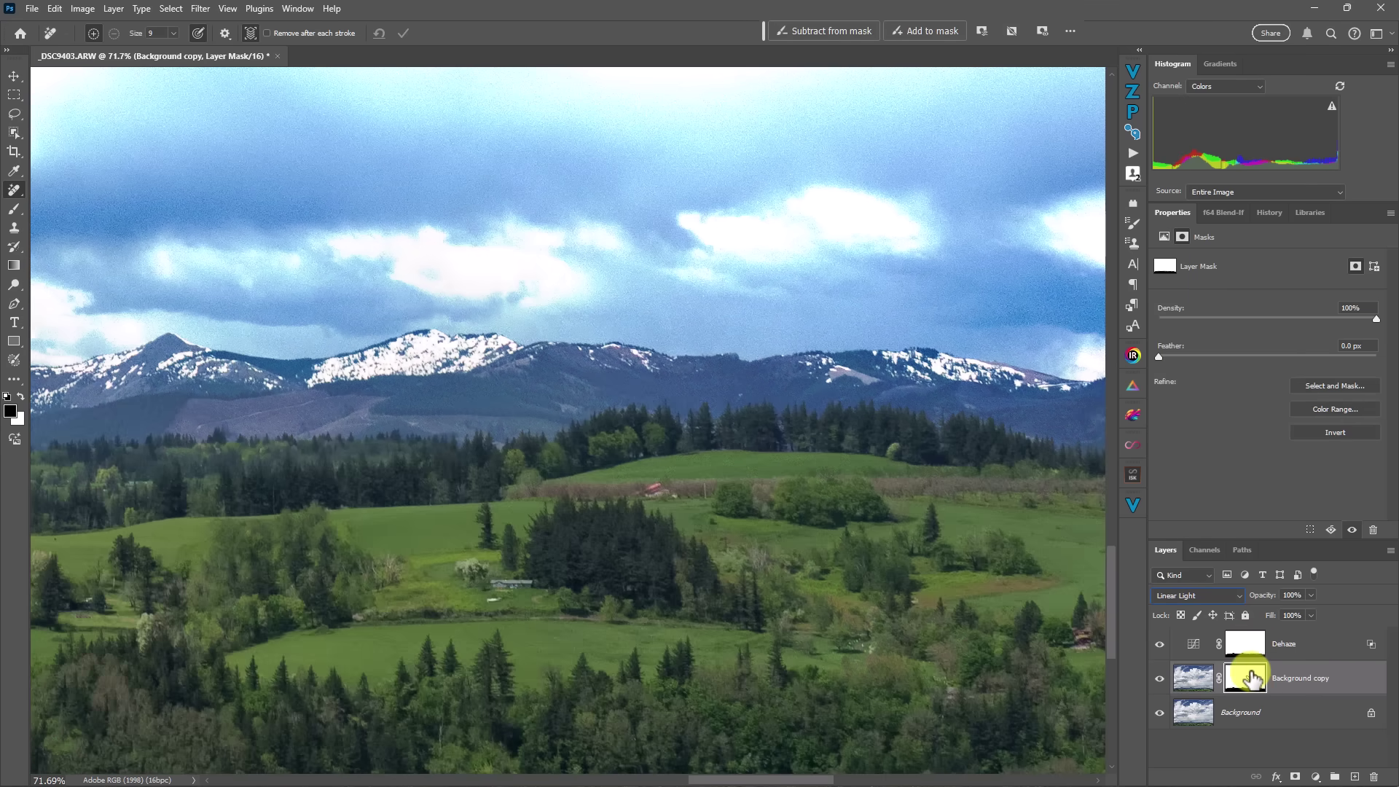
{"action": "key", "text": "ctrl+i"}
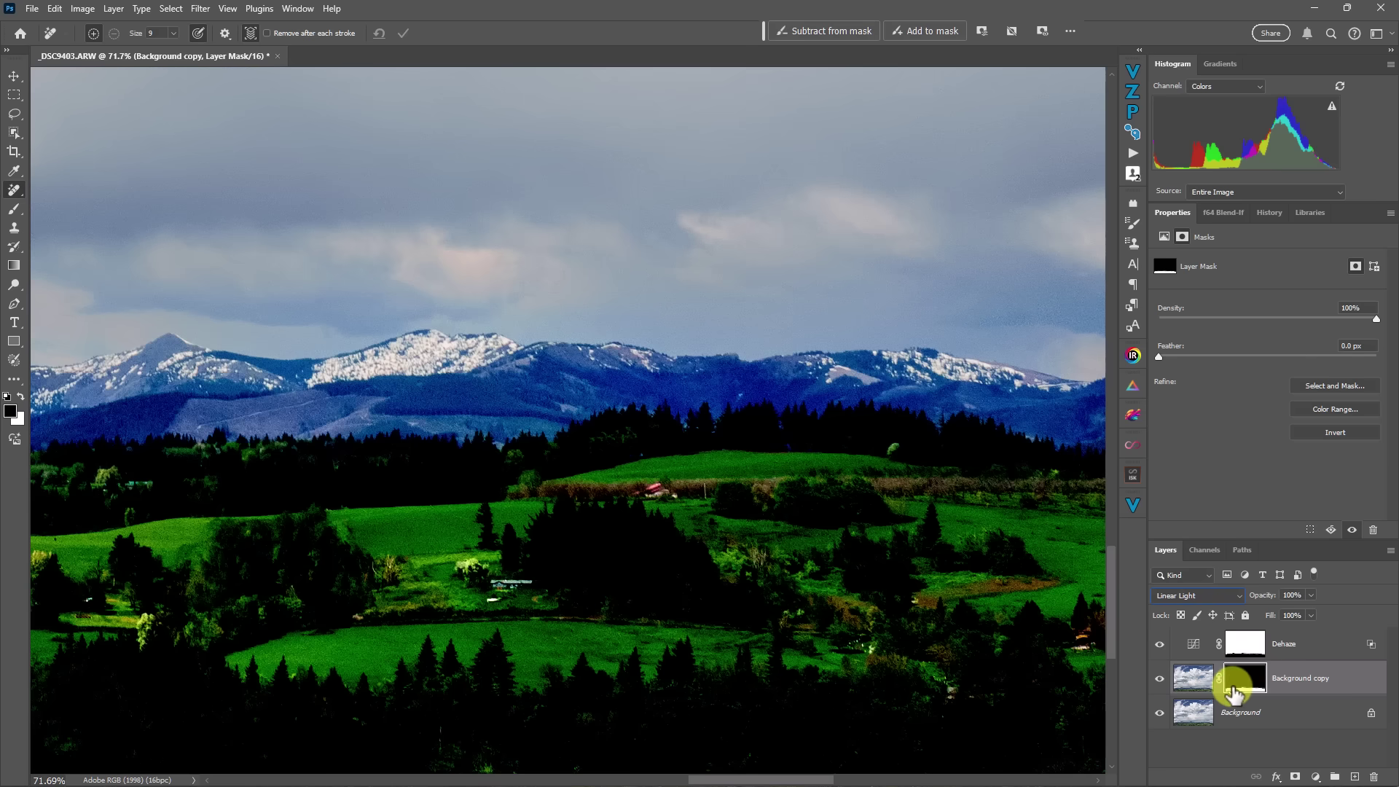
{"action": "left_click", "coordinate": [1234, 692], "text": "alt"}
{"action": "left_click", "coordinate": [1233, 692], "text": "alt"}
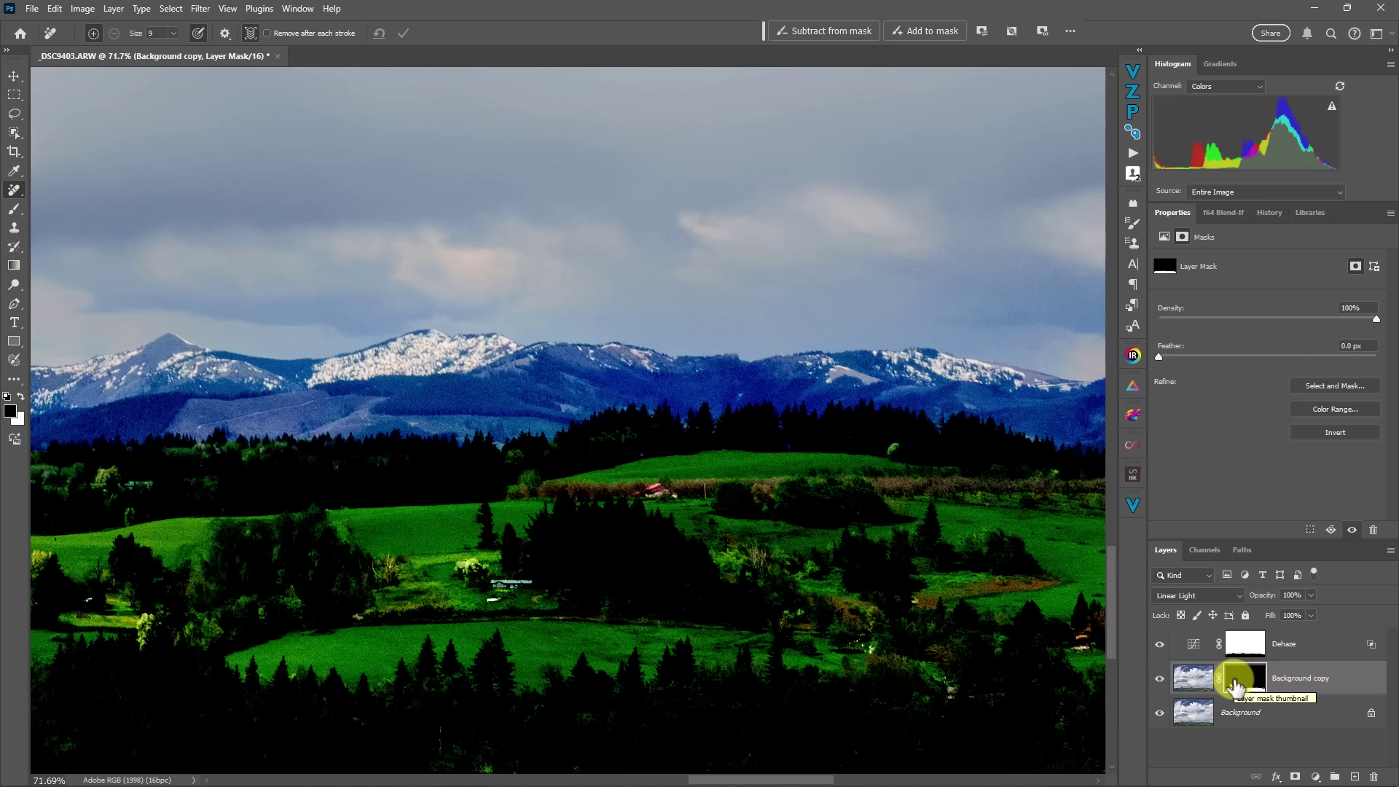
{"action": "left_click", "coordinate": [1195, 676]}
{"action": "left_click", "coordinate": [200, 8]}
- Apply a High Pass filter with a 3-pixel radius to the Background copy layer
{"action": "left_click", "coordinate": [243, 318]}
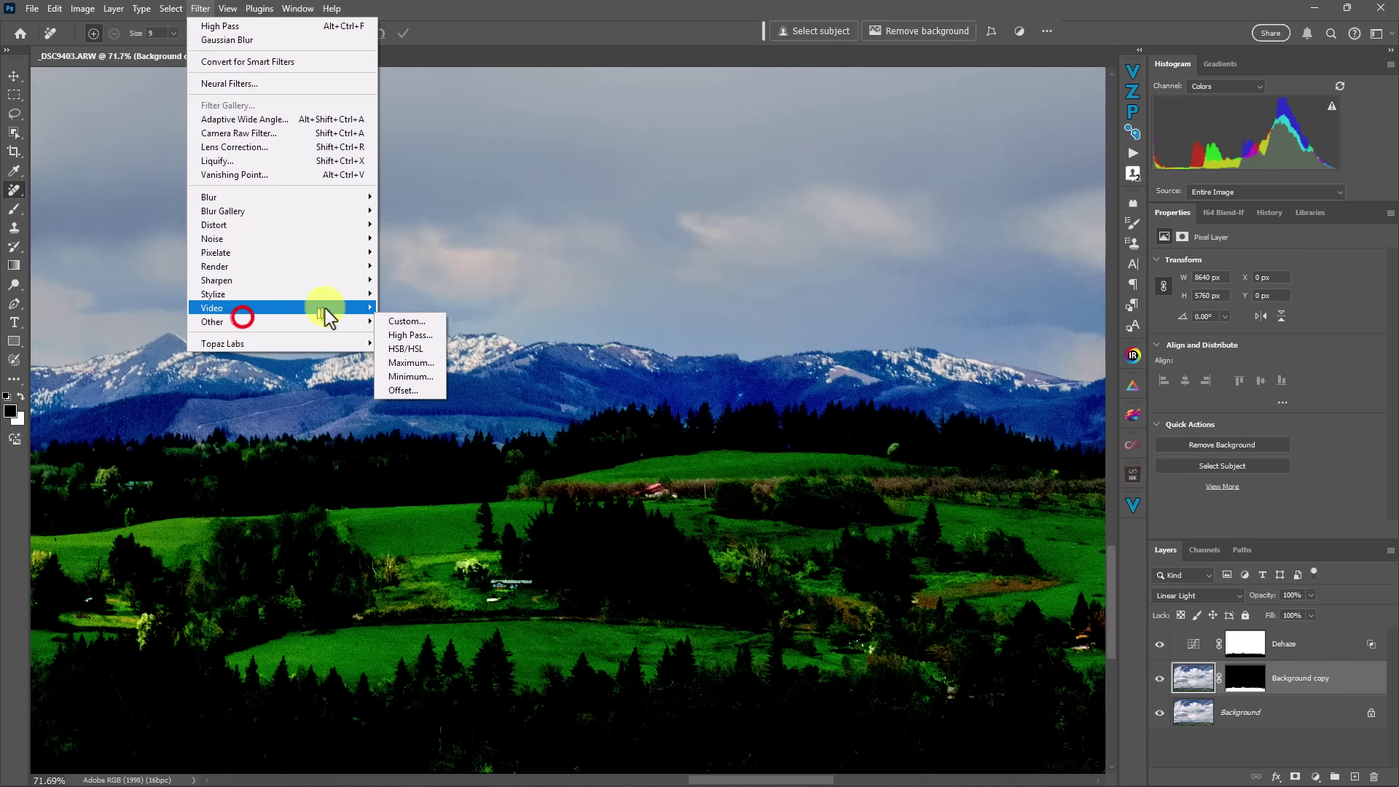
{"action": "left_click", "coordinate": [373, 318]}
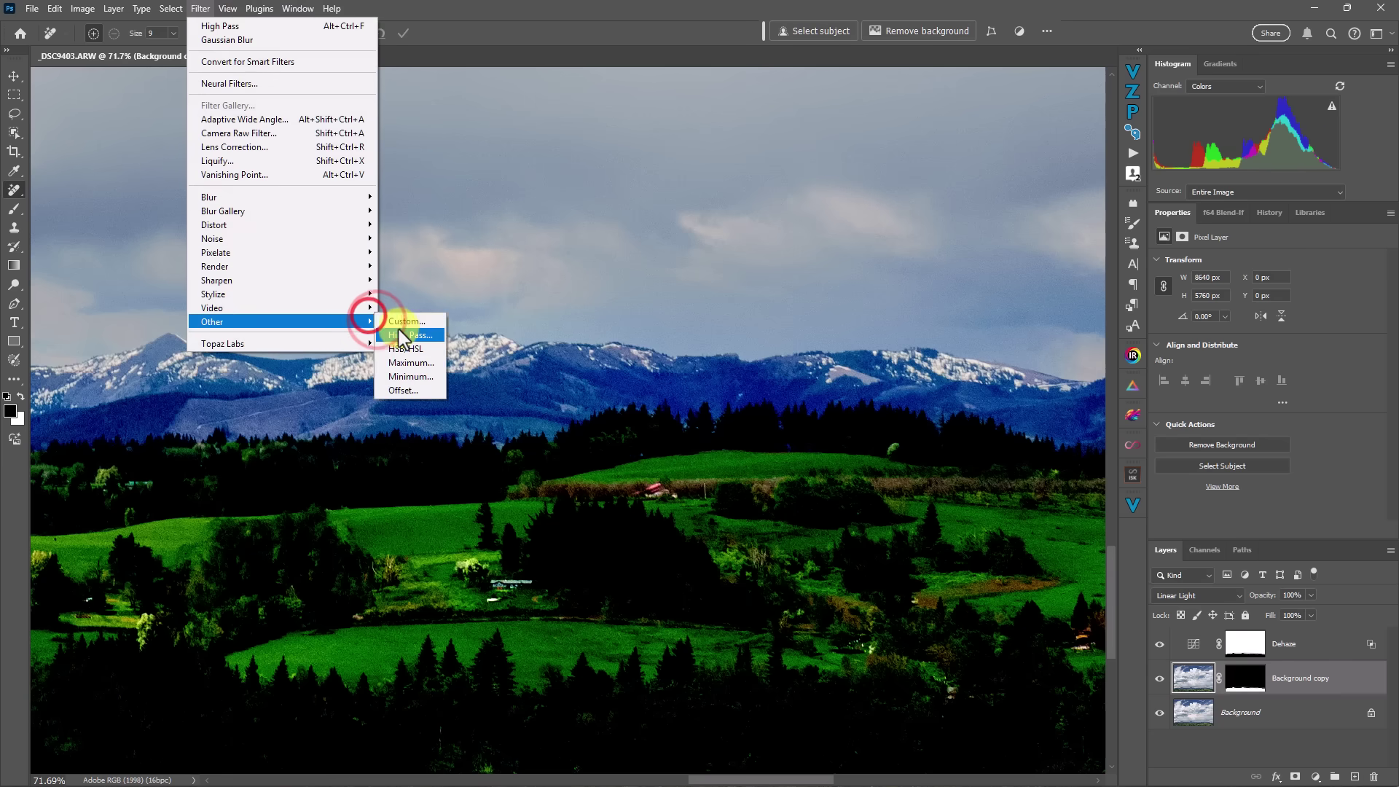
{"action": "left_click", "coordinate": [401, 333]}
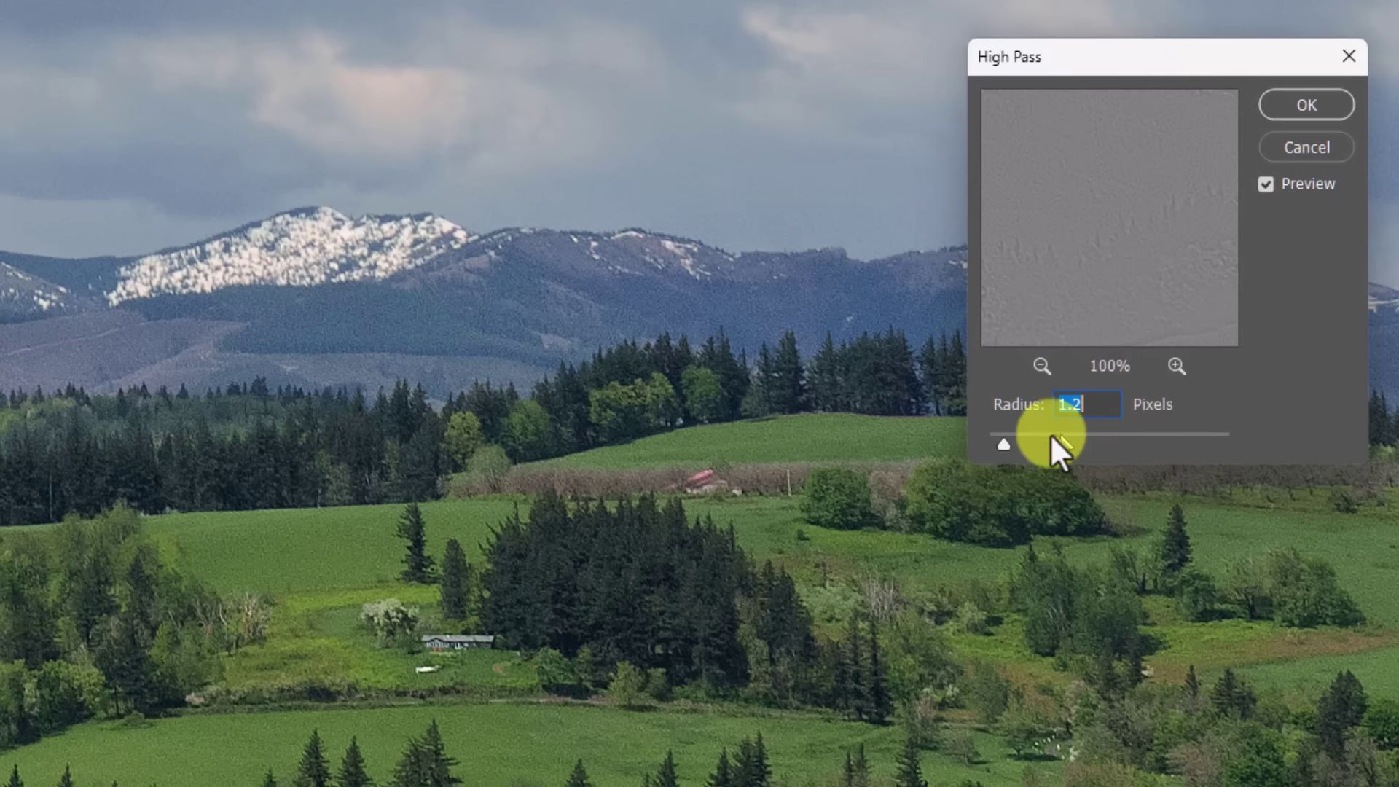
{"action": "mouse_move", "coordinate": [1008, 444]}
{"action": "left_mouse_down"}
{"action": "mouse_move", "coordinate": [1125, 444]}
{"action": "mouse_move", "coordinate": [1010, 437]}
{"action": "left_mouse_up"}
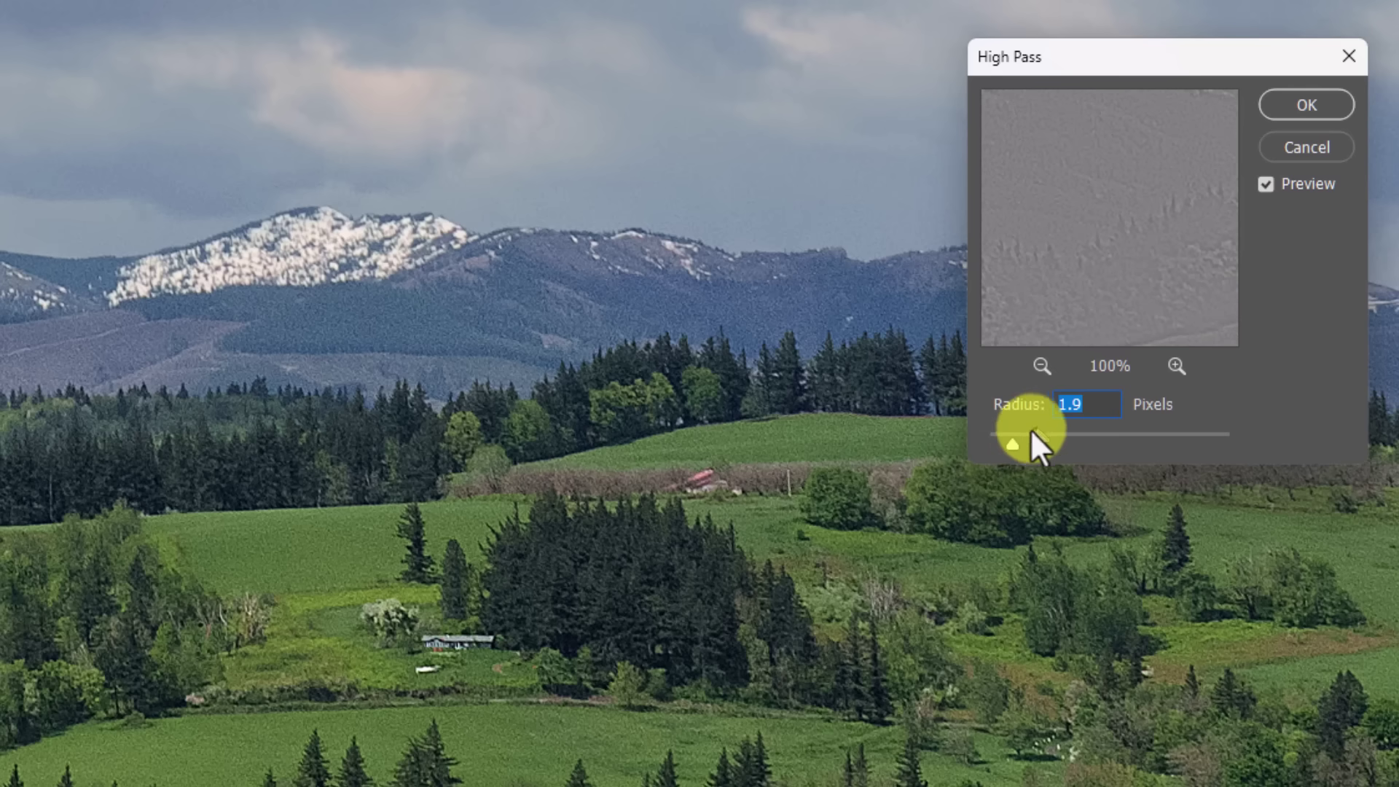
{"action": "left_click_drag", "start_coordinate": [1017, 443], "coordinate": [1007, 444]}
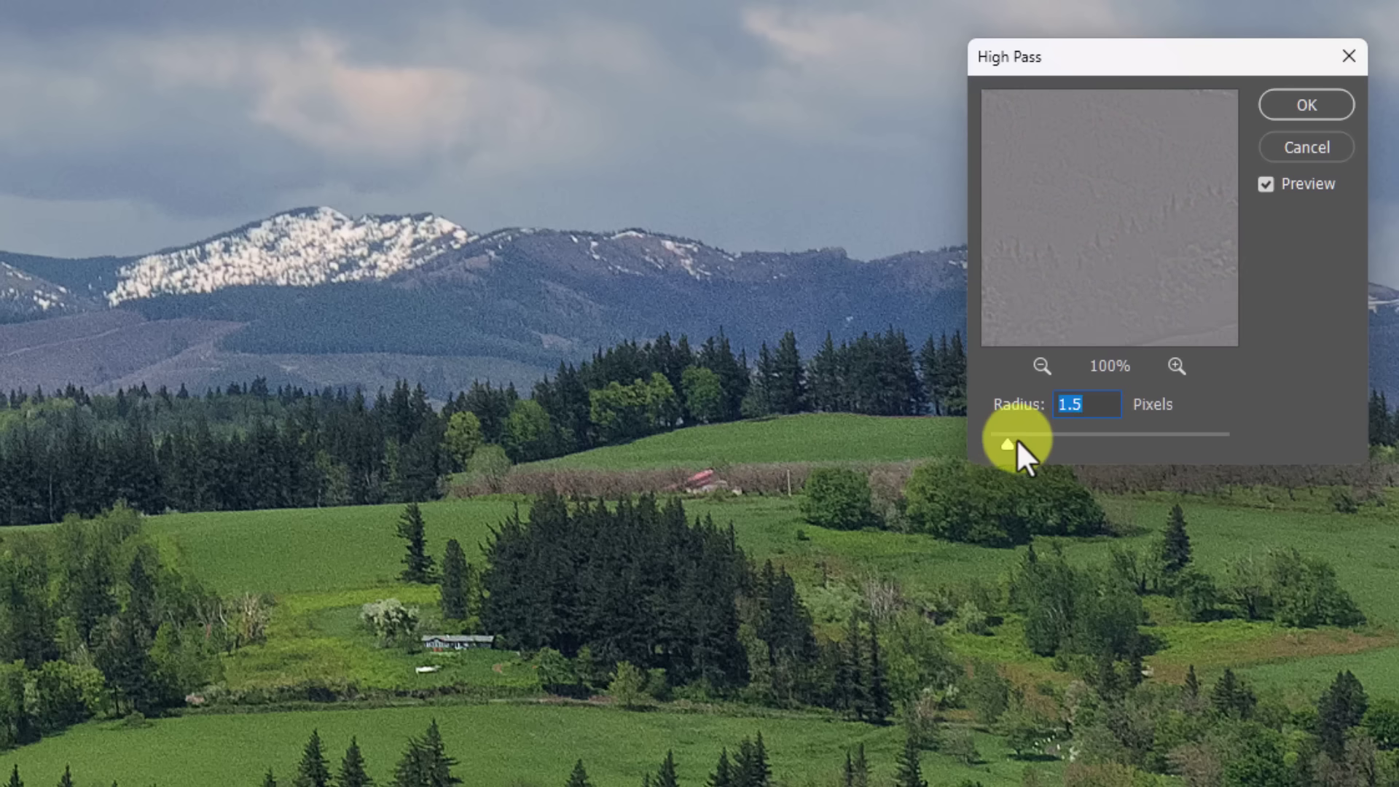
{"action": "type", "text": "3"}
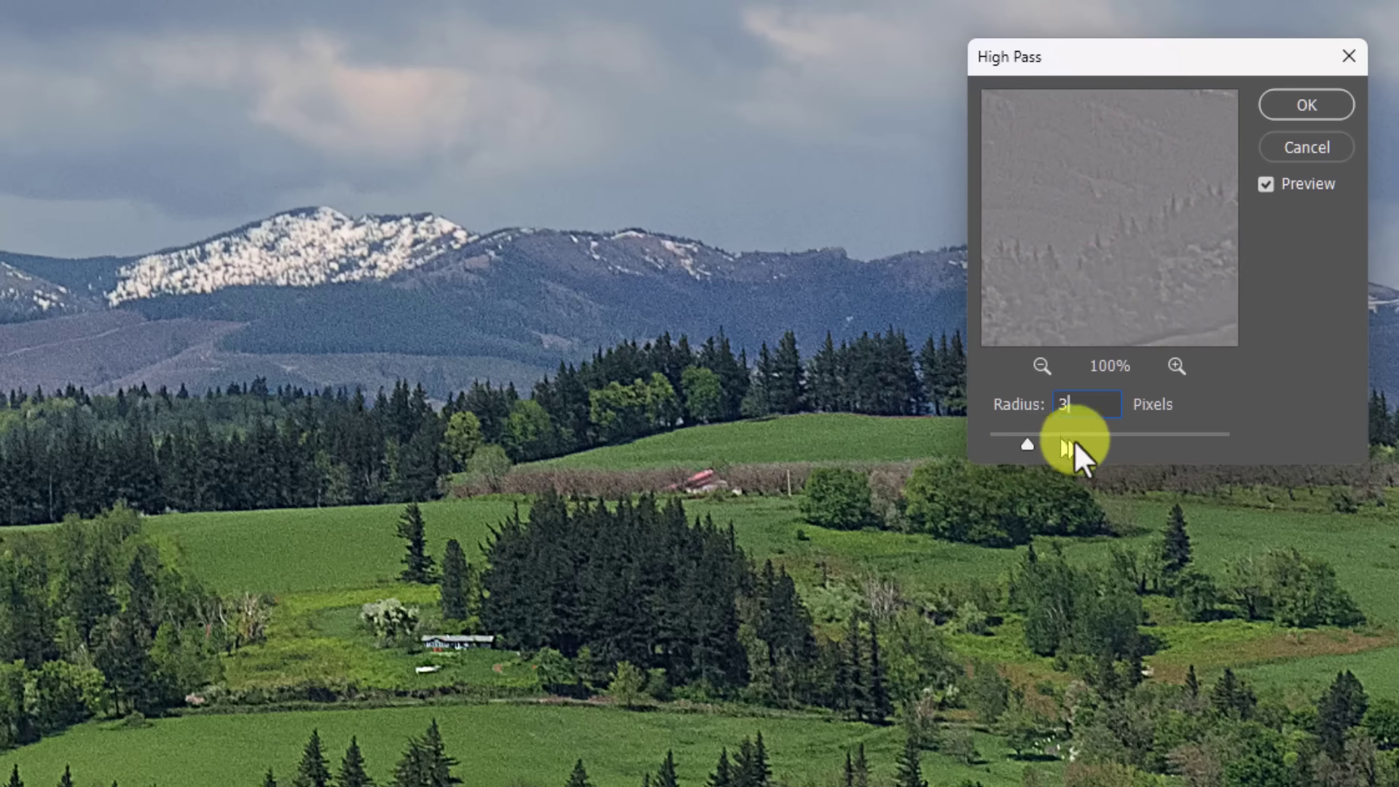
{"action": "left_click", "coordinate": [1296, 104]}
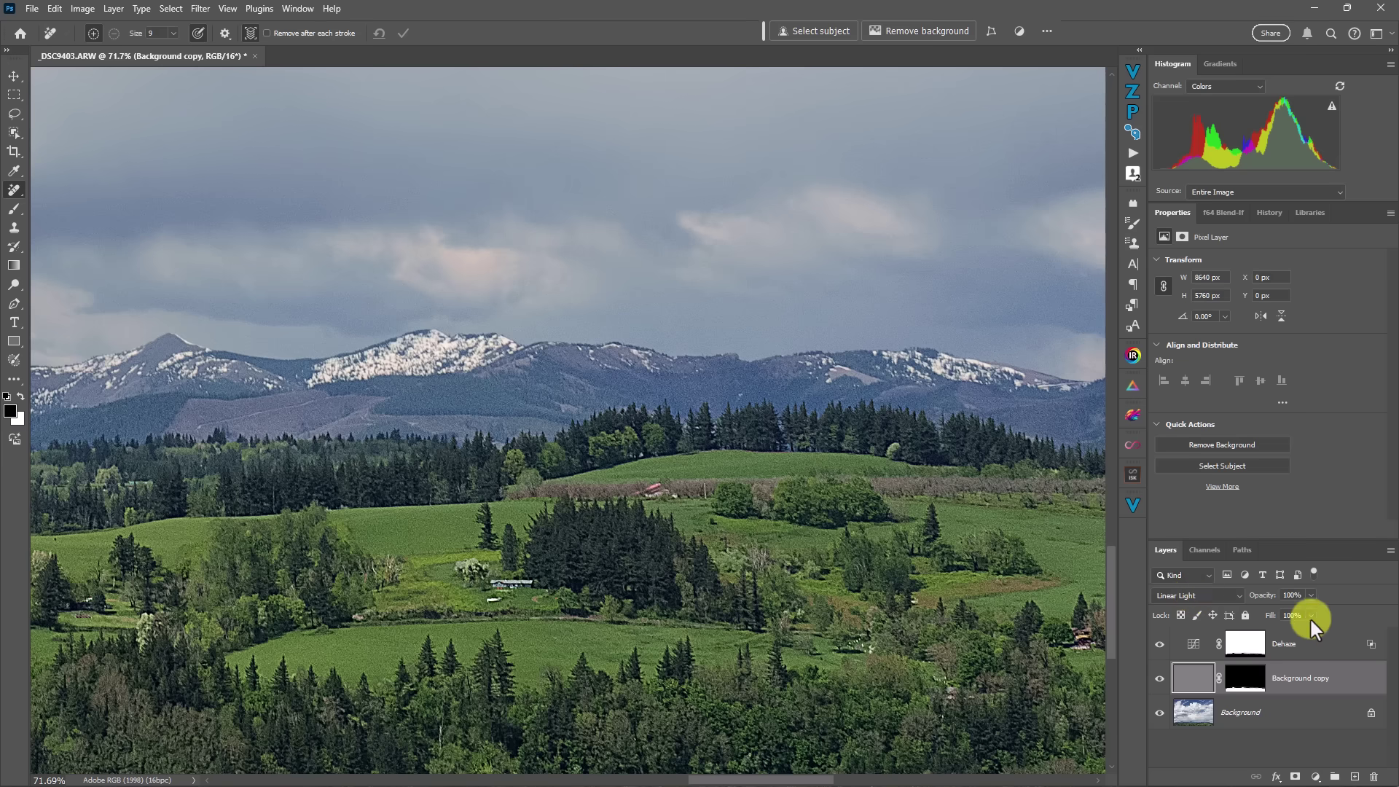
- Lower the Background copy Fill to 45% and toggle the layer off and on to compare
{"action": "left_click", "coordinate": [1310, 617]}
{"action": "left_click_drag", "start_coordinate": [1296, 632], "coordinate": [1289, 635]}
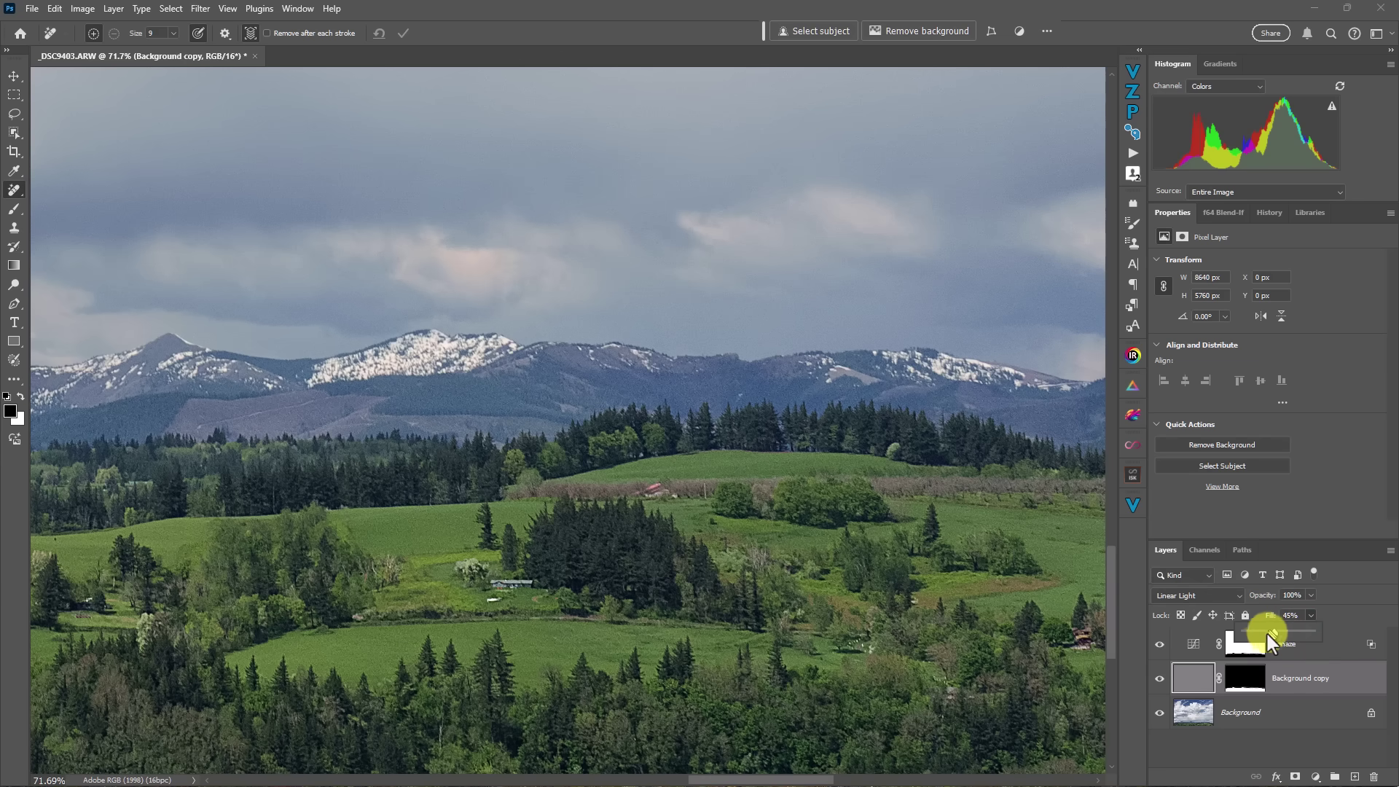
{"action": "left_click", "coordinate": [1159, 678]}
{"action": "left_click", "coordinate": [1159, 677]}
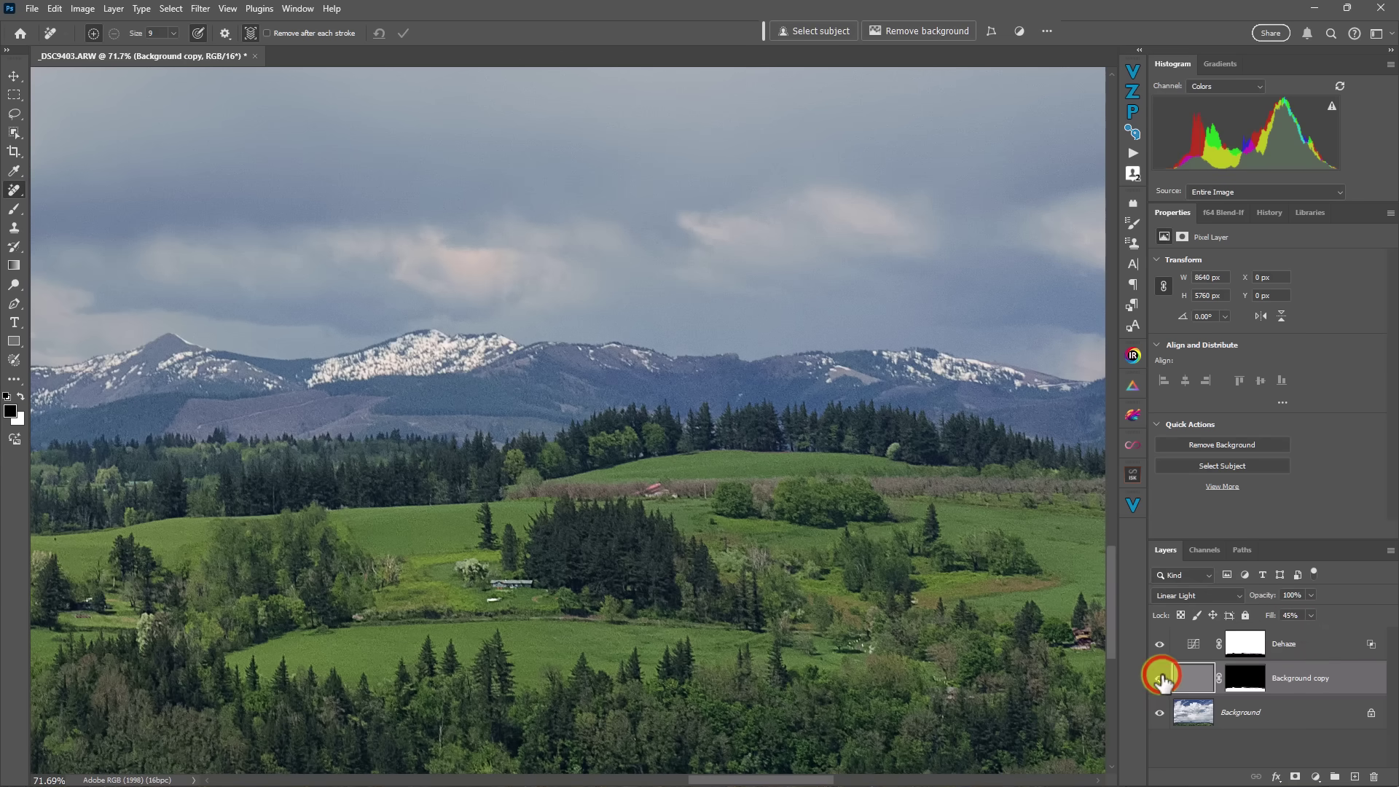
- Fit the image, zoom into the hills and farmhouse, and compare the micro-contrast layer on and off
{"action": "right_click", "coordinate": [804, 493]}
{"action": "left_click", "coordinate": [826, 501]}
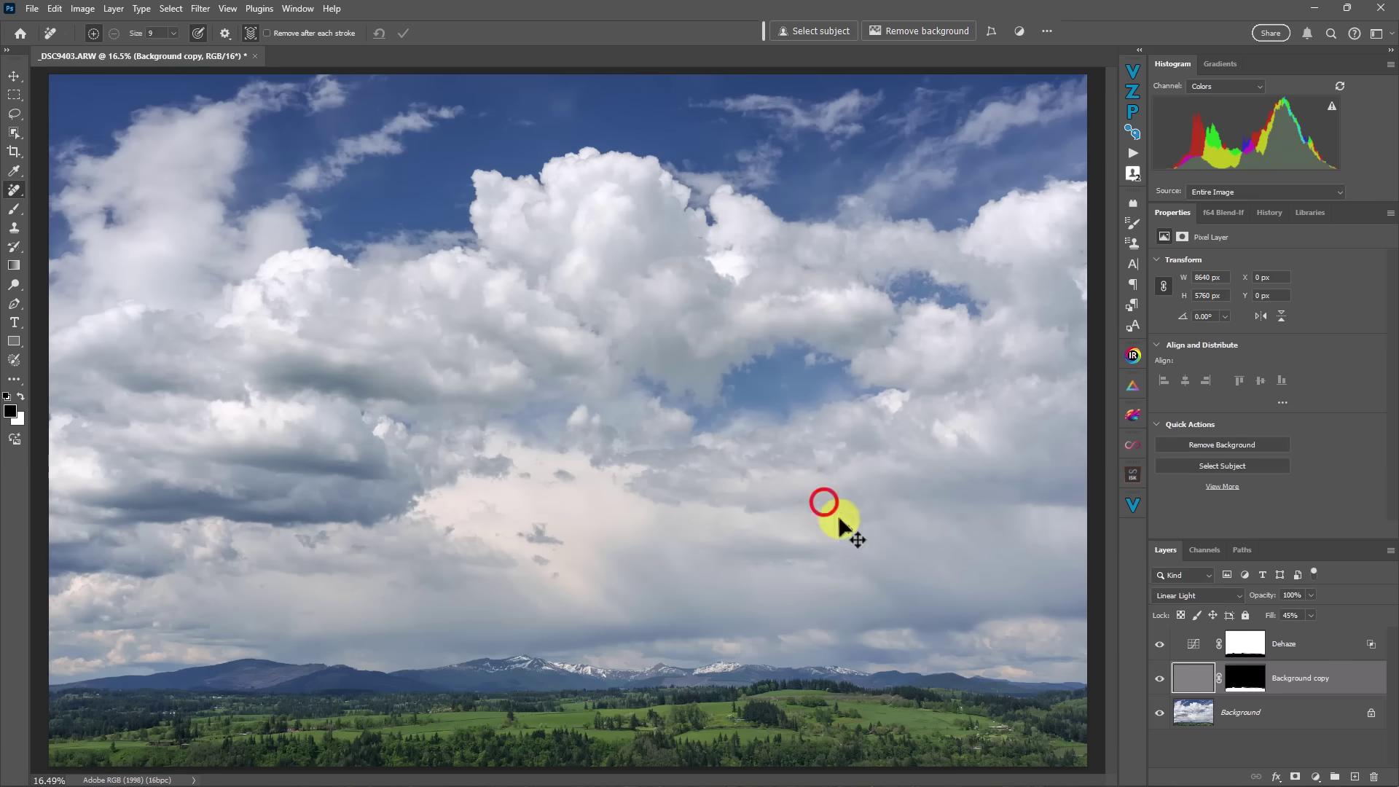
{"action": "left_click", "coordinate": [1159, 677]}
{"action": "left_click", "coordinate": [1159, 677]}
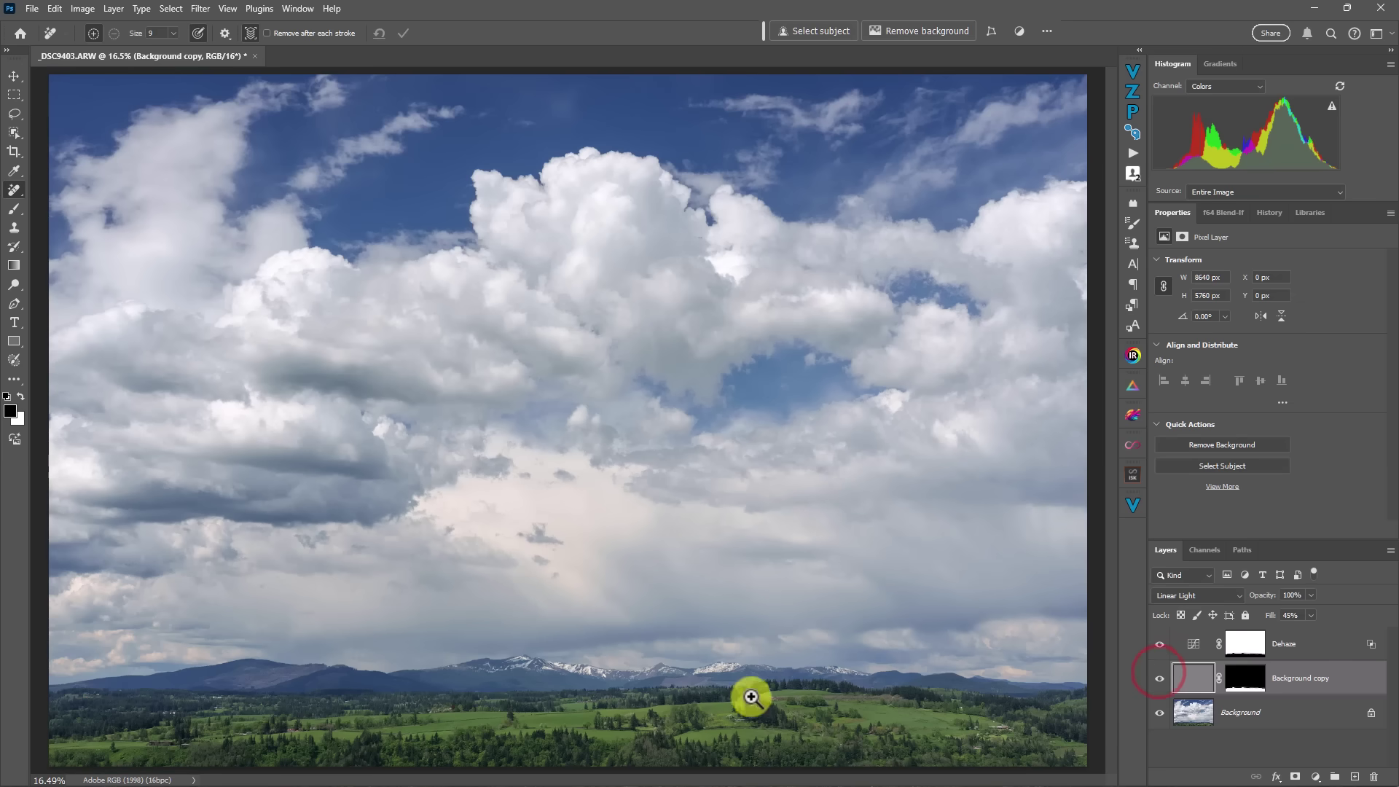
{"action": "left_click_drag", "start_coordinate": [753, 698], "coordinate": [680, 478]}
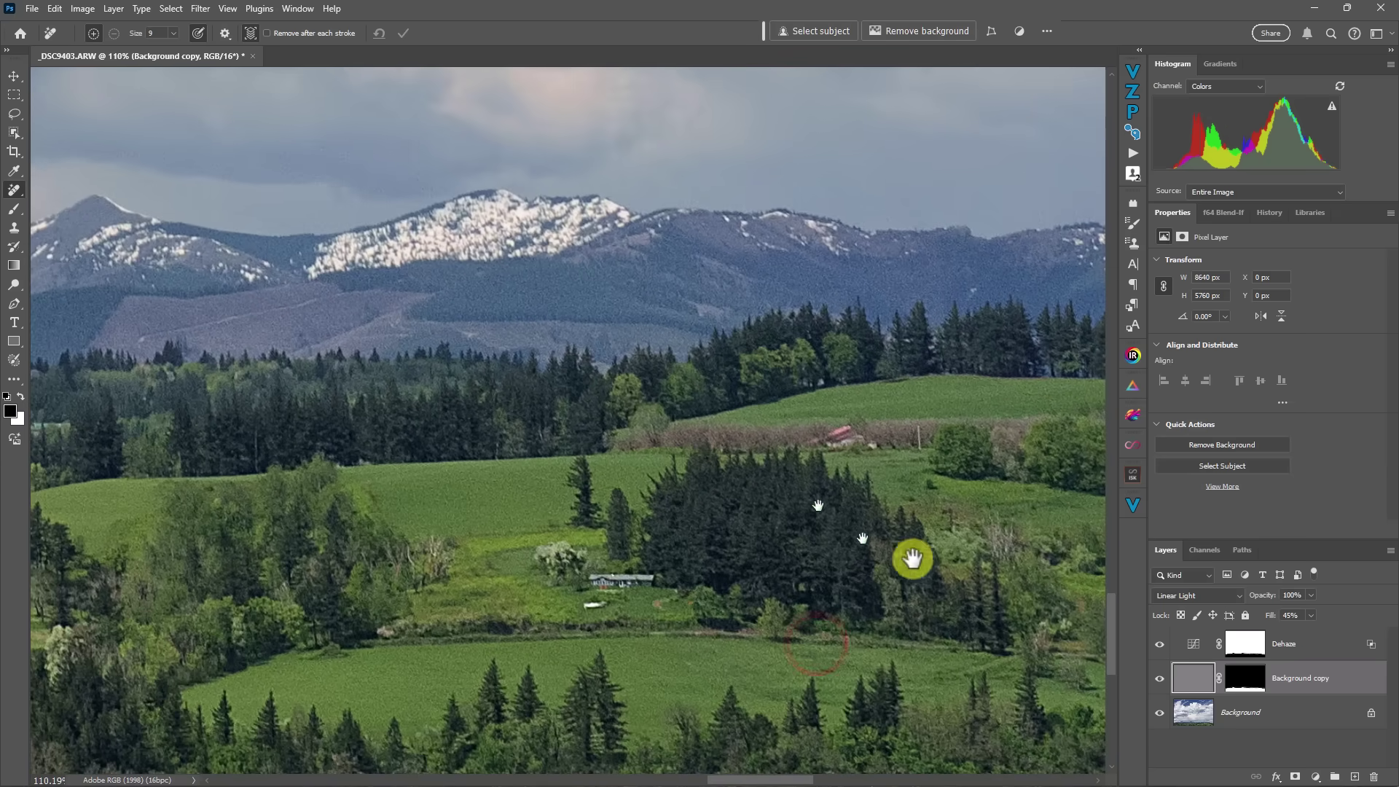
{"action": "left_click", "coordinate": [1159, 678]}
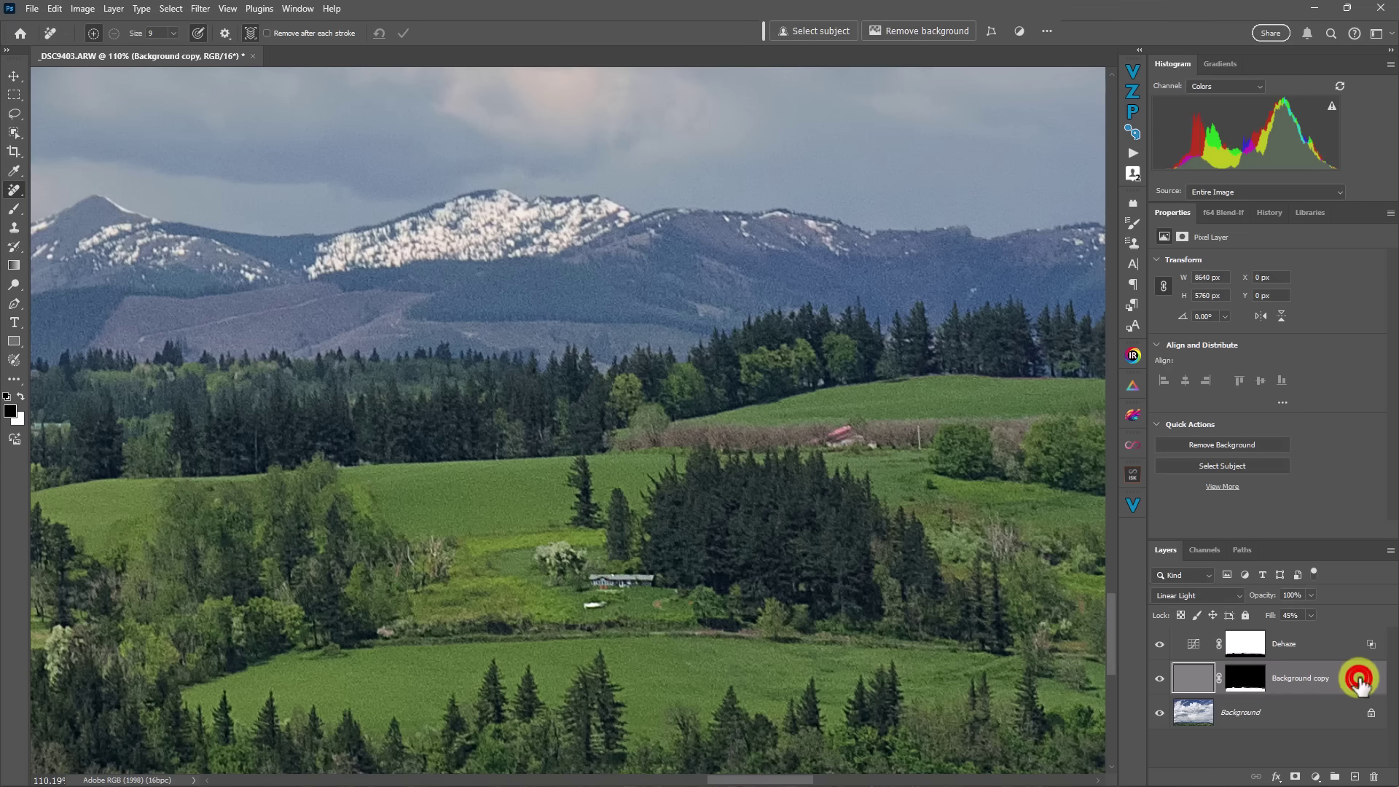
- Split Background copy's Underlying Layer black slider in Blend If to spare the darkest tones
{"action": "double_click", "coordinate": [1359, 680]}
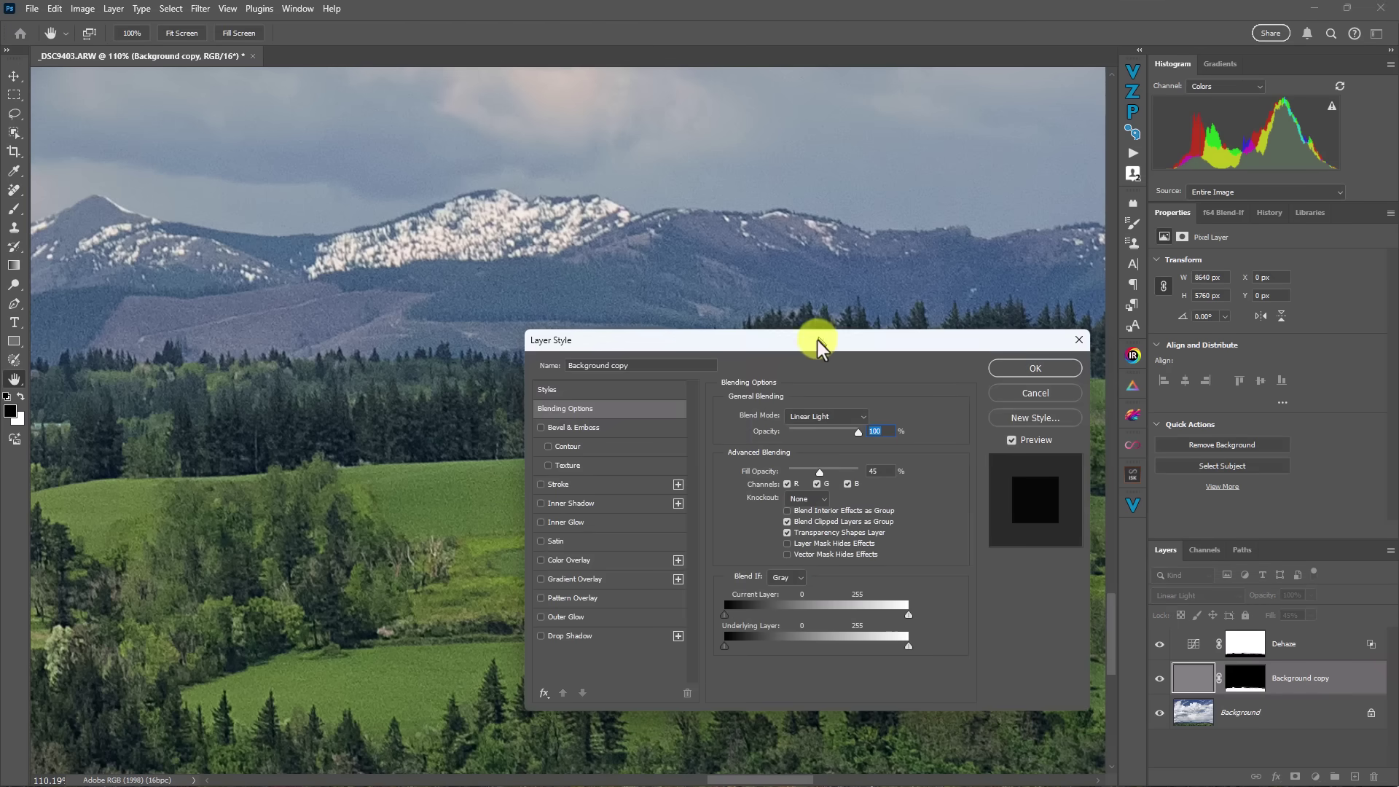
{"action": "left_click_drag", "start_coordinate": [812, 338], "coordinate": [682, 91]}
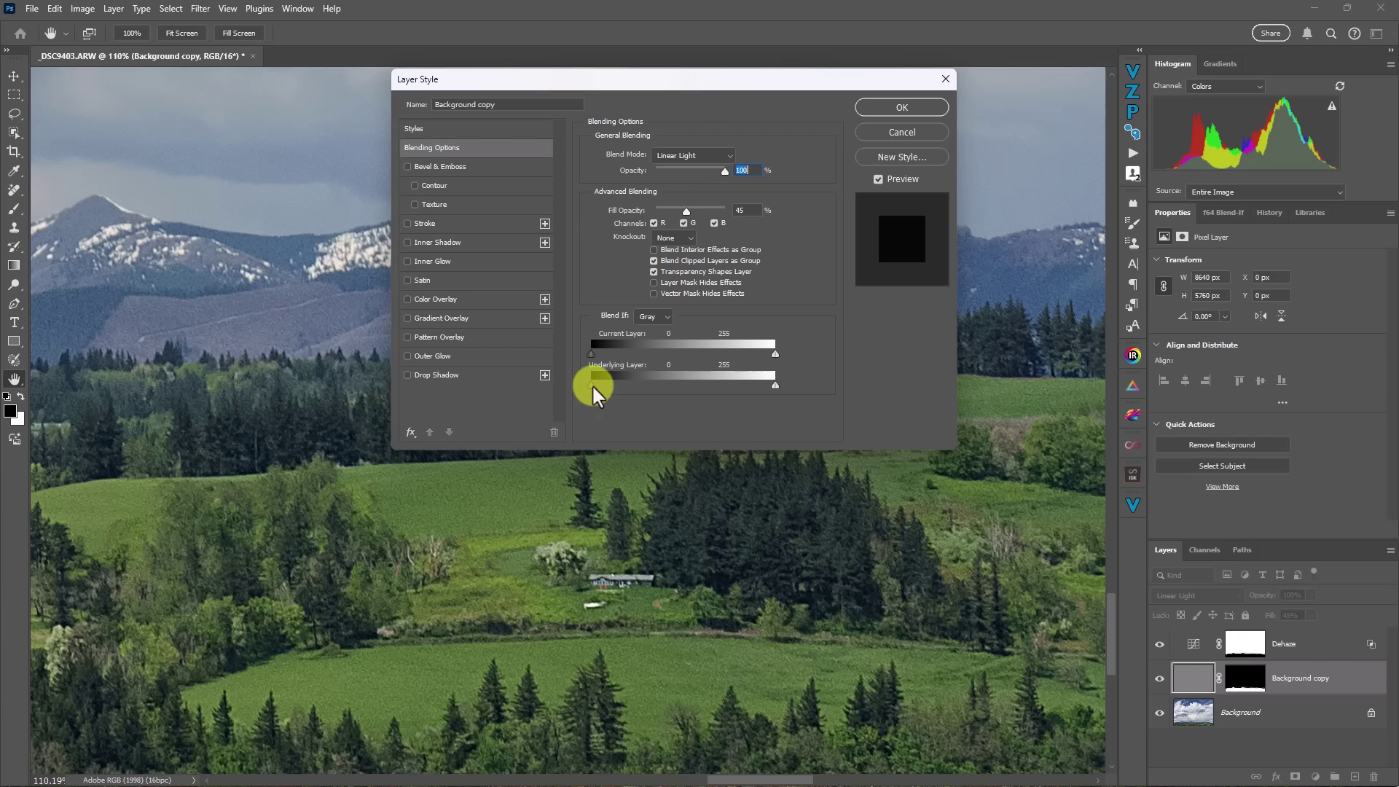
{"action": "left_click_drag", "start_coordinate": [591, 383], "coordinate": [674, 385]}
{"action": "key", "text": "alt"}
{"action": "key", "text": "Return"}
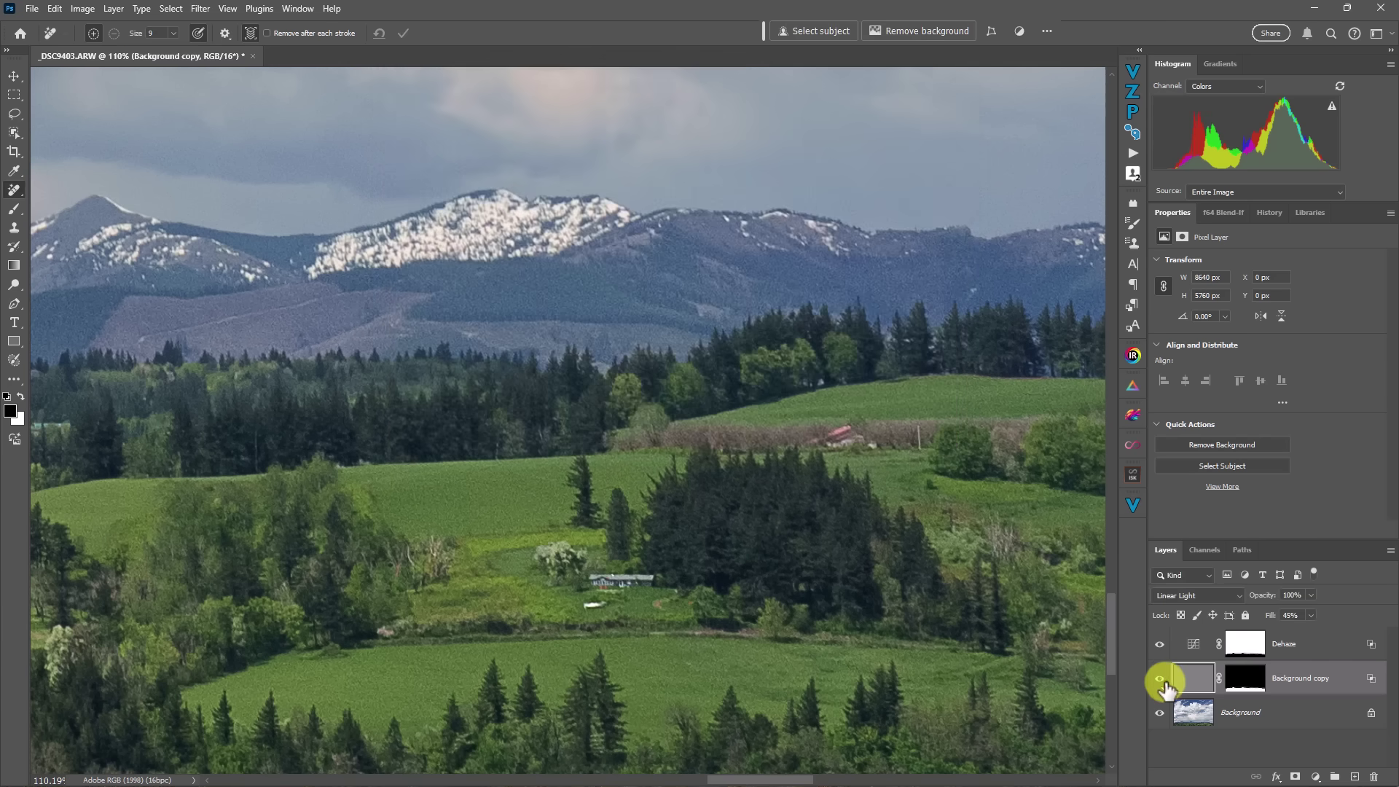
{"action": "left_click", "coordinate": [1158, 678]}
{"action": "left_click", "coordinate": [1159, 678]}
{"action": "left_click", "coordinate": [1159, 677]}
{"action": "left_click", "coordinate": [1158, 677]}
{"action": "right_click", "coordinate": [671, 484]}
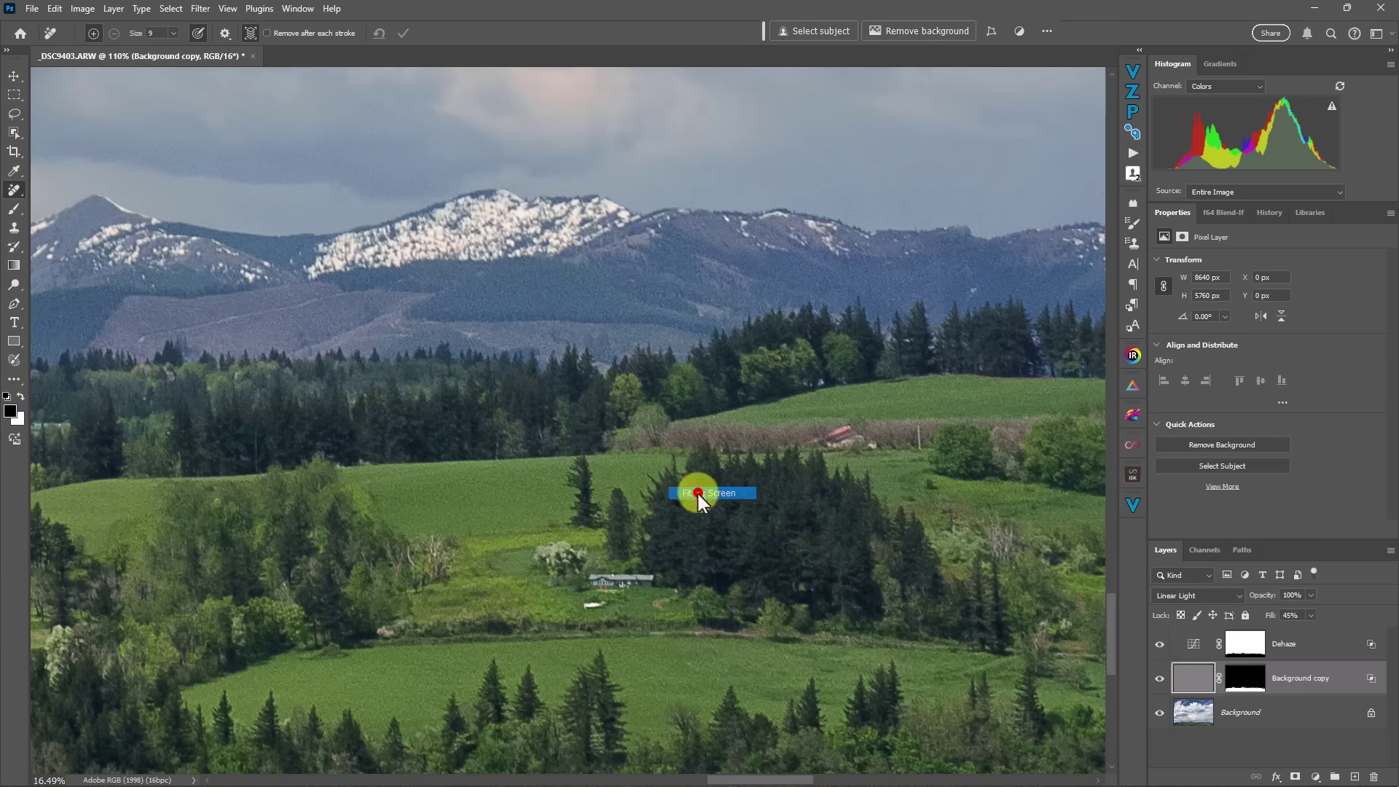
{"action": "left_click", "coordinate": [691, 490]}
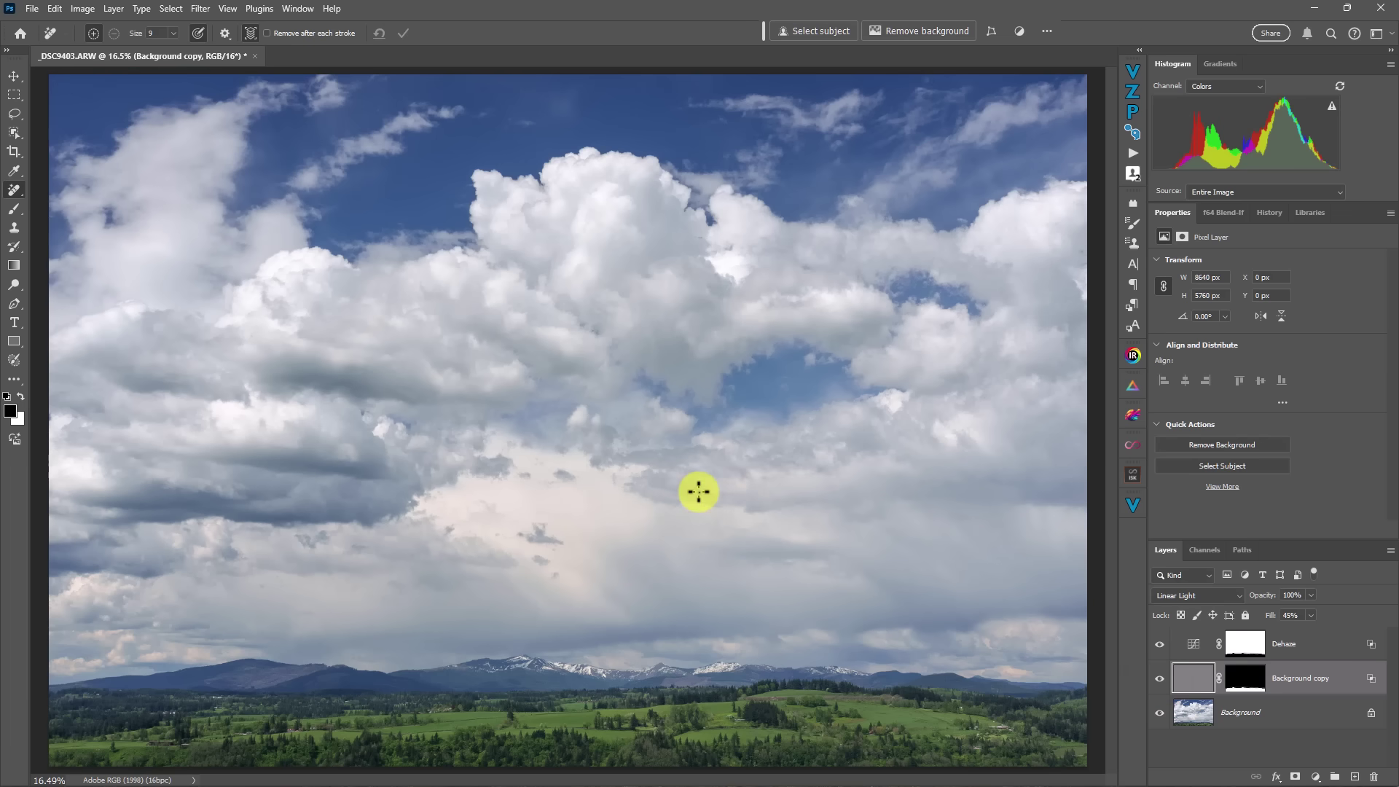